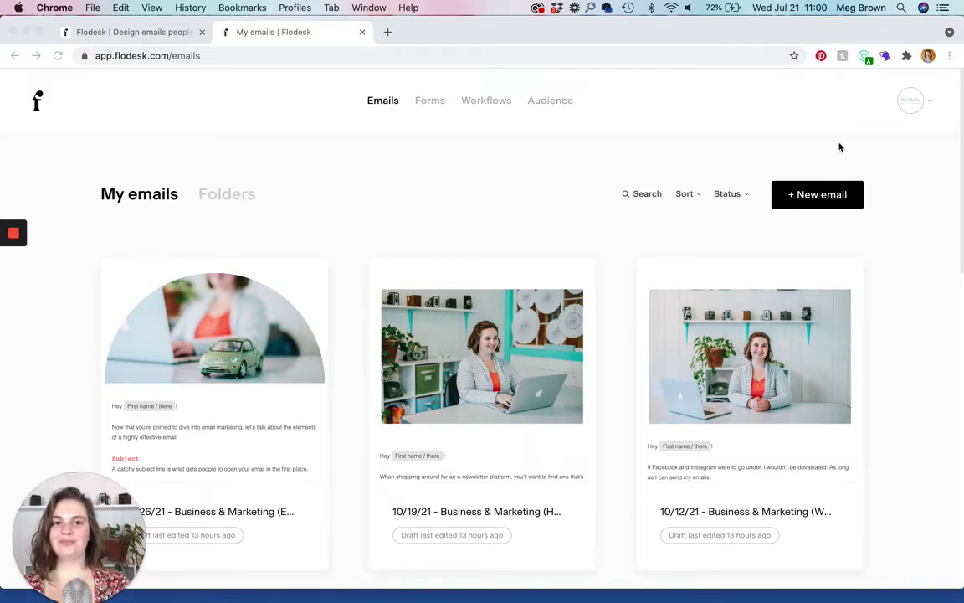
Start a new email from the My emails page.
left_click(811, 201)
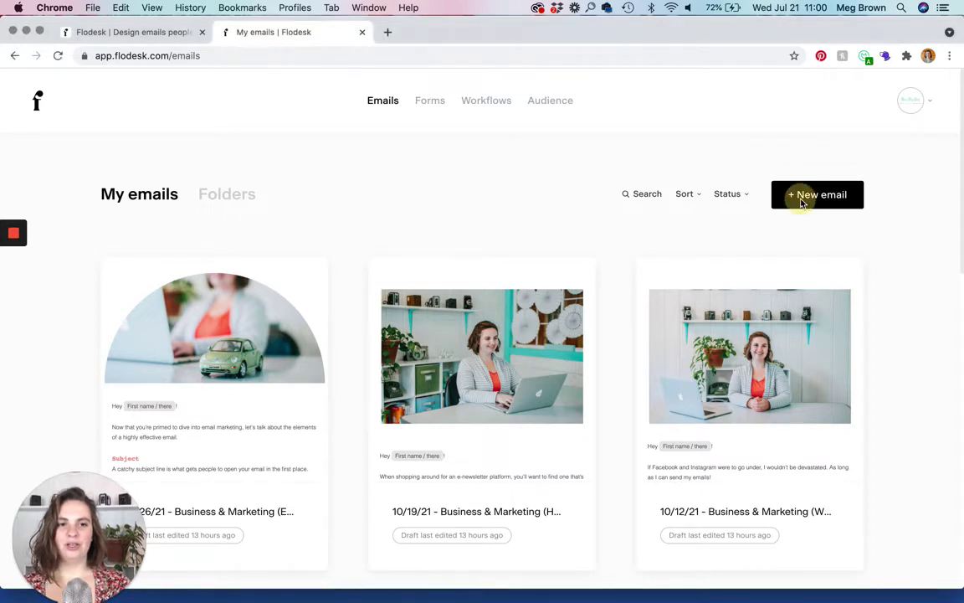
left_click(809, 201)
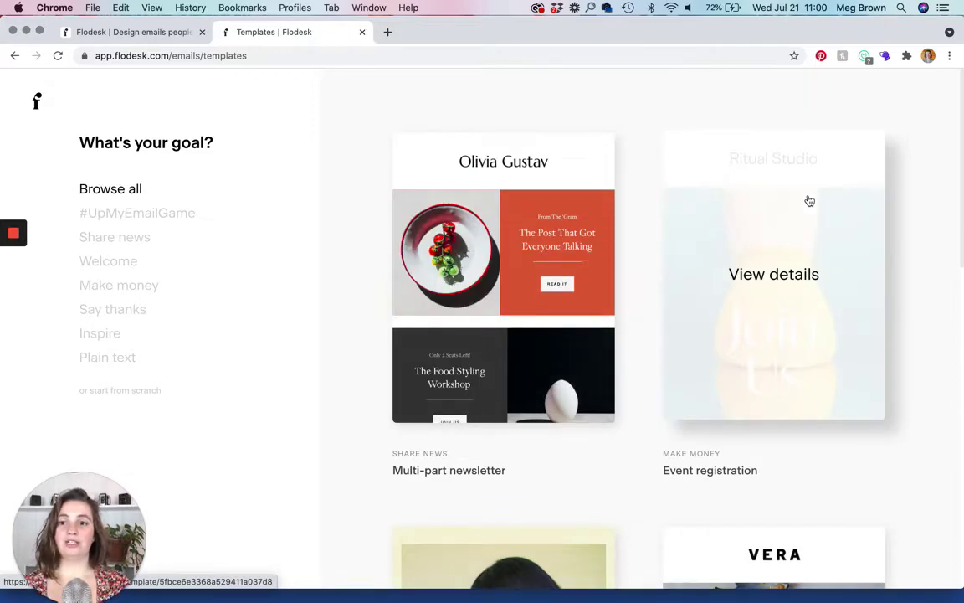
Browse the full email template gallery to examine the available layouts and their categories.
scroll(916, 372, "down", 2)
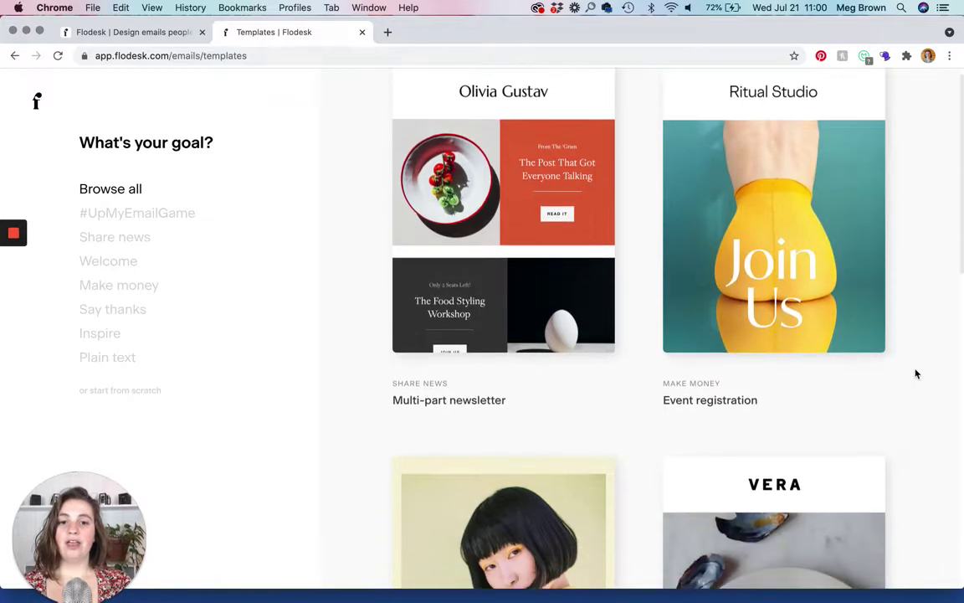
scroll(916, 373, "down", 5)
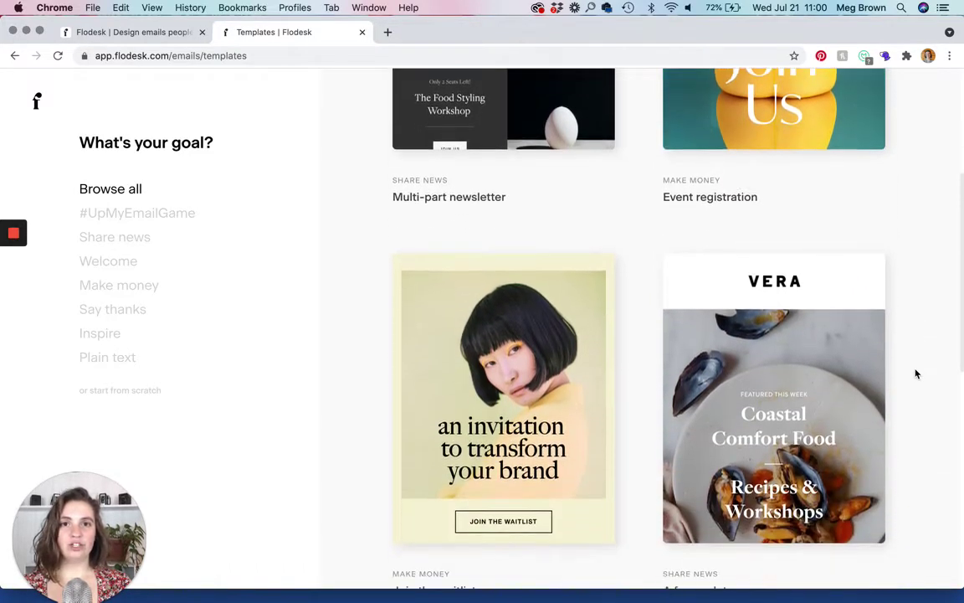
scroll(916, 373, "down", 4)
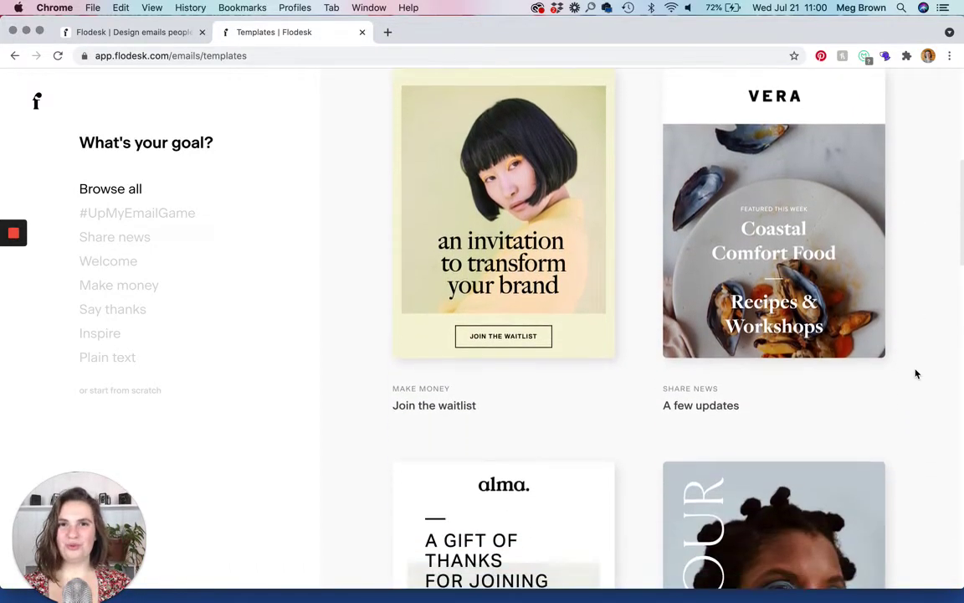
scroll(916, 373, "down", 2)
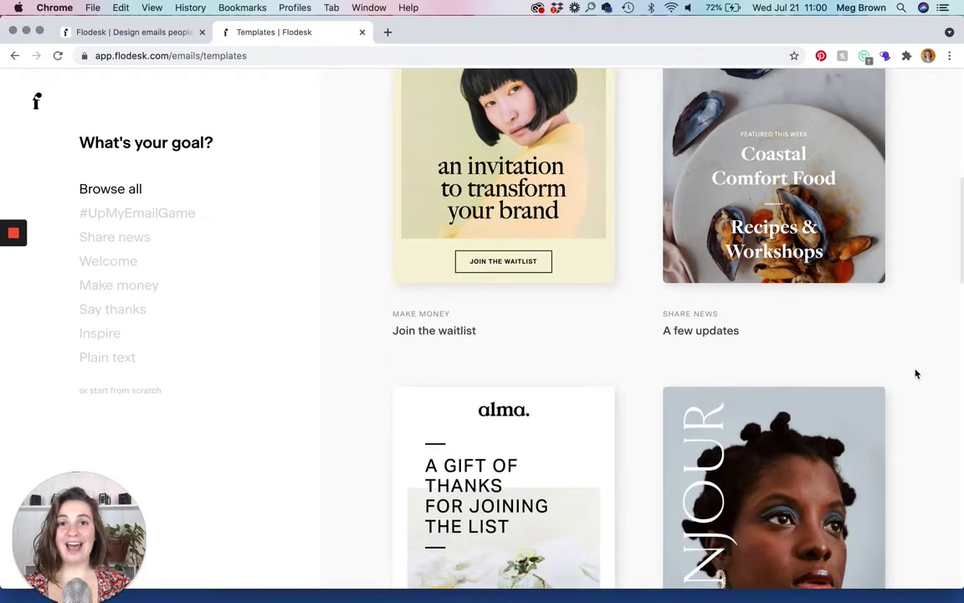
scroll(917, 373, "down", 3)
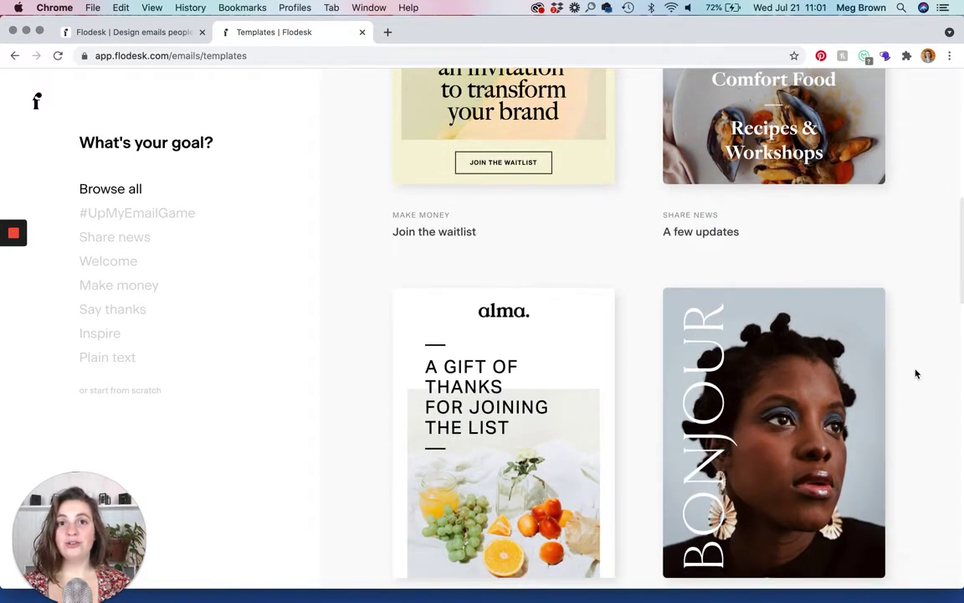
scroll(917, 373, "down", 4)
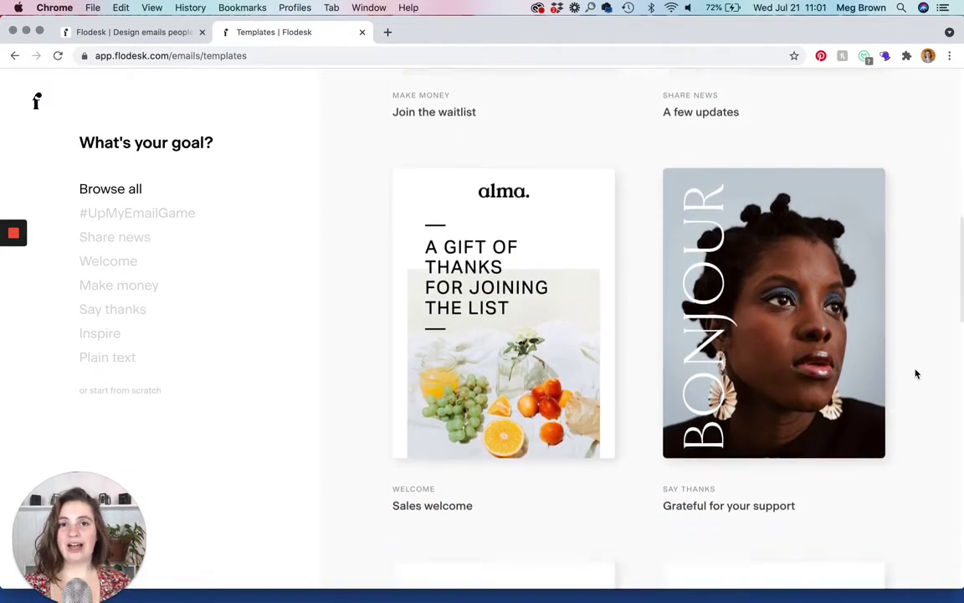
scroll(917, 374, "down", 3)
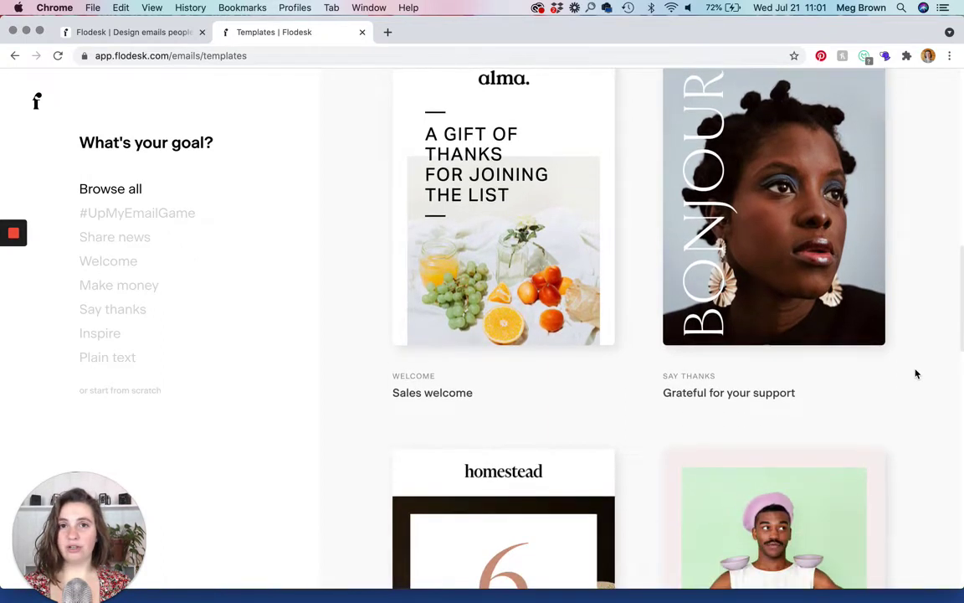
scroll(917, 374, "down", 5)
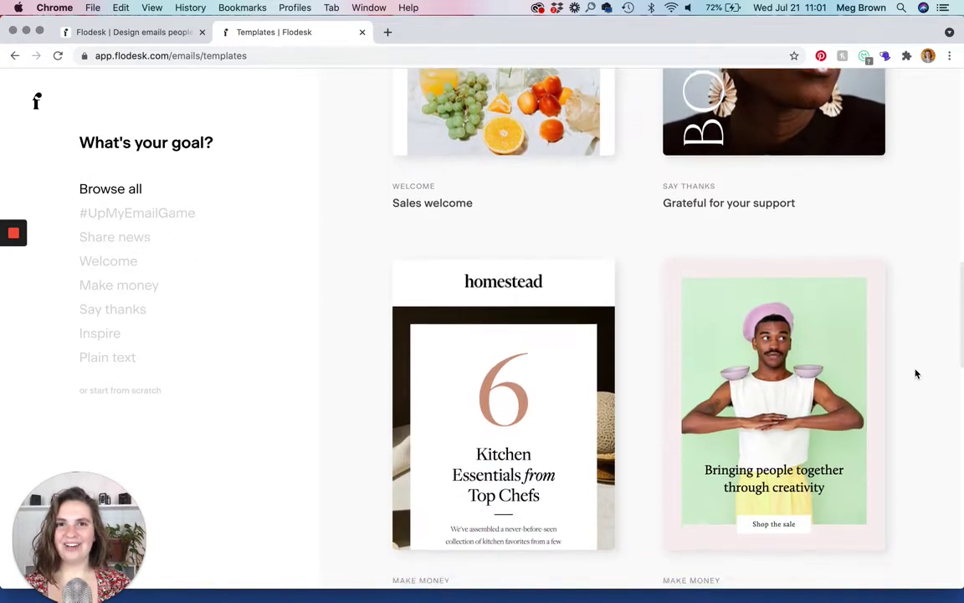
scroll(916, 373, "down", 2)
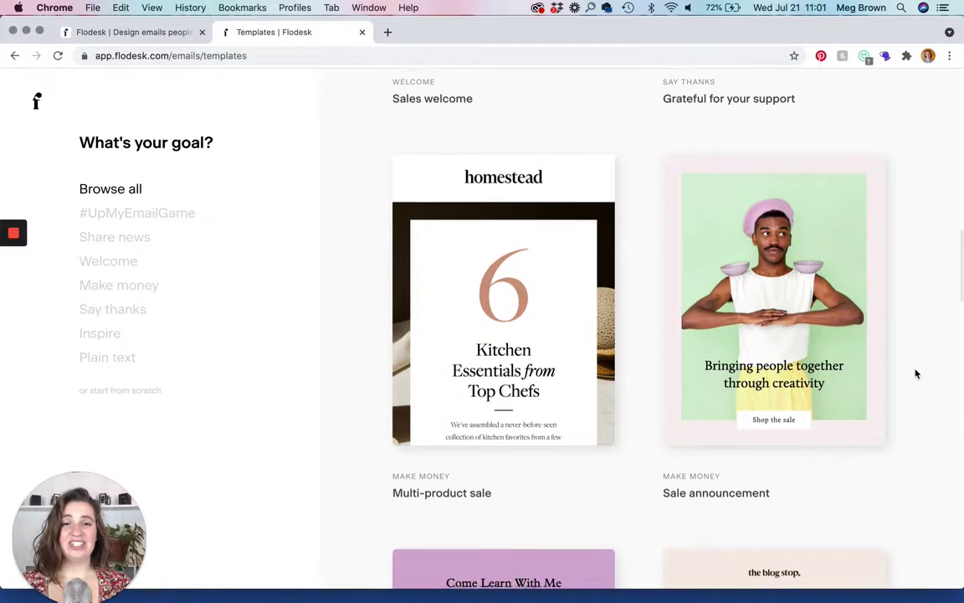
scroll(917, 373, "down", 3)
scroll(917, 373, "down", 6)
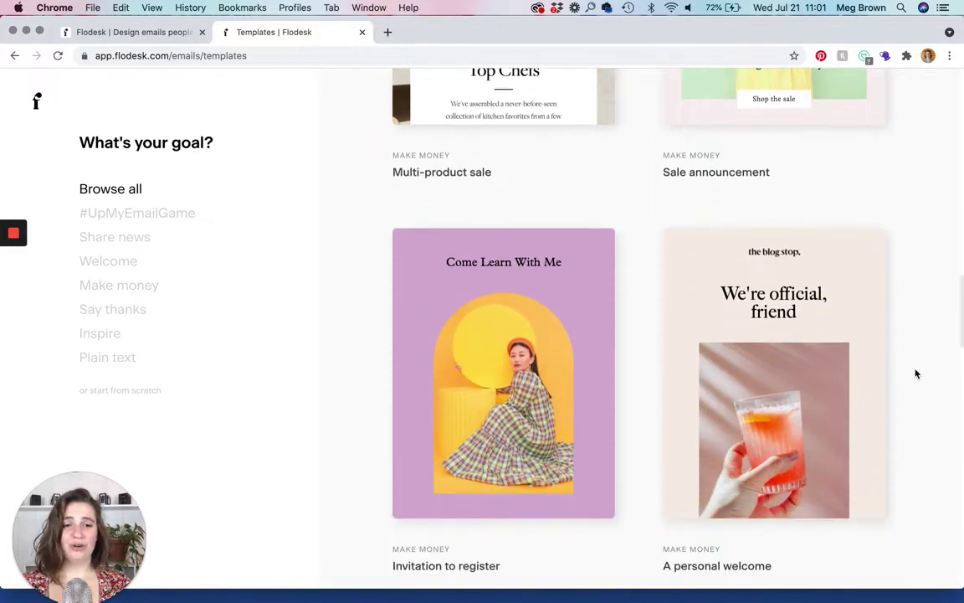
scroll(916, 373, "down", 5)
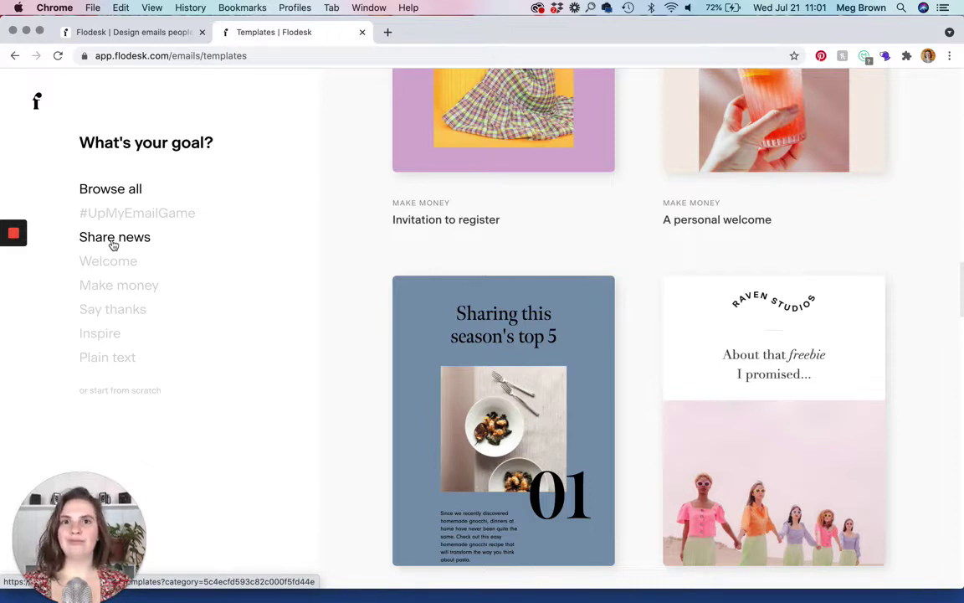
Filter the templates by the Share news goal and preview the Share your news template down to its footer.
left_click(113, 240)
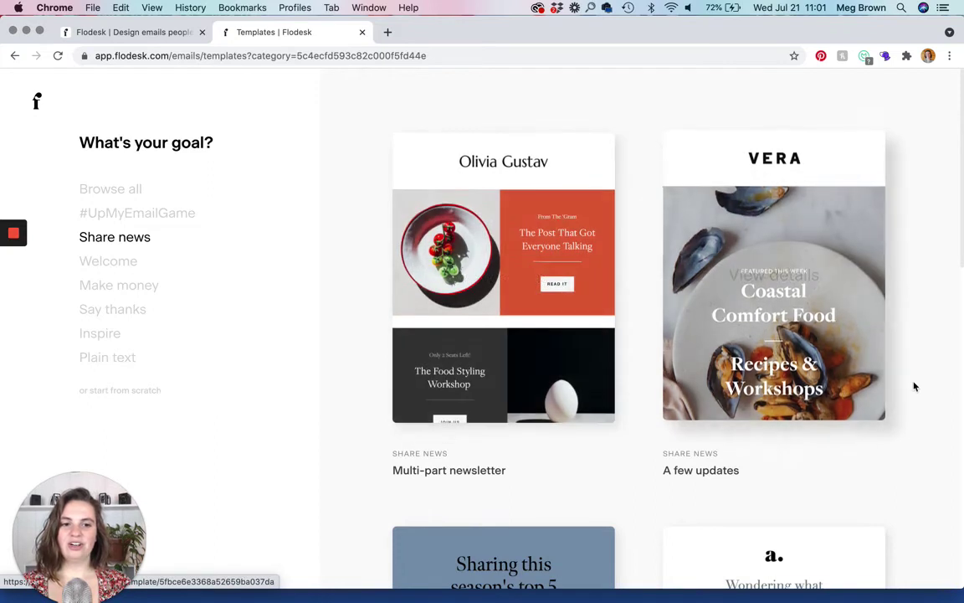
scroll(915, 386, "down", 5)
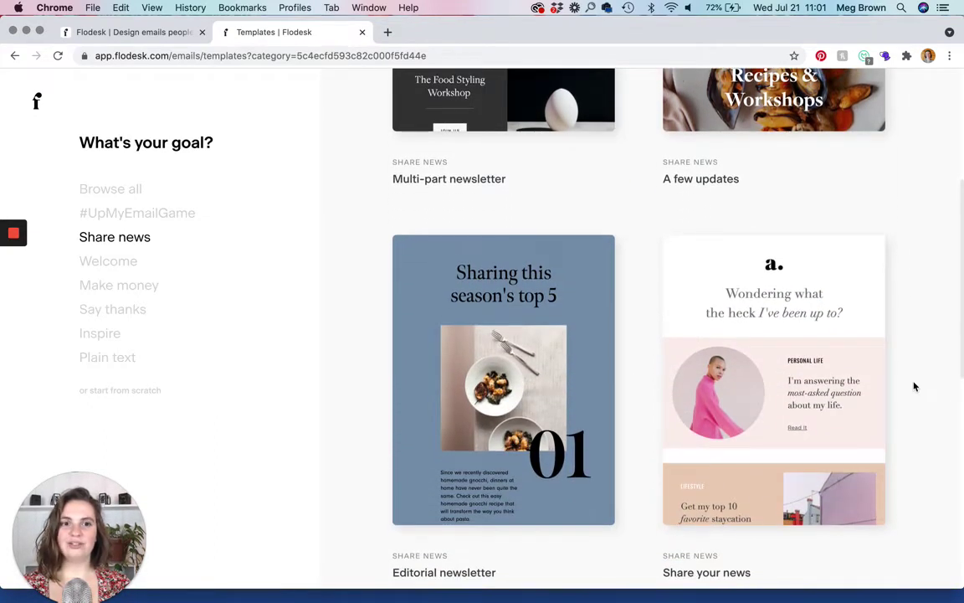
left_click(764, 383)
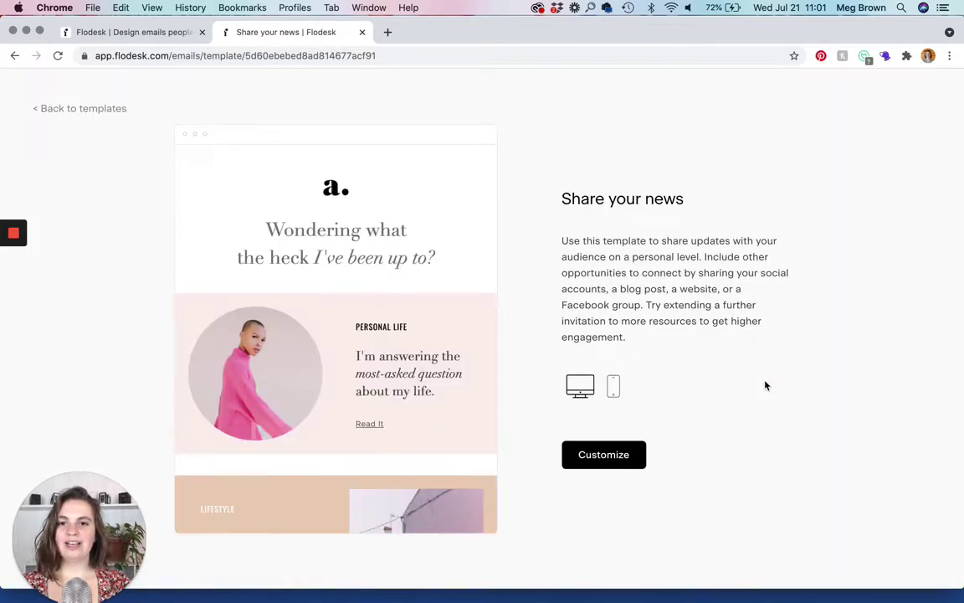
scroll(363, 454, "down", 10)
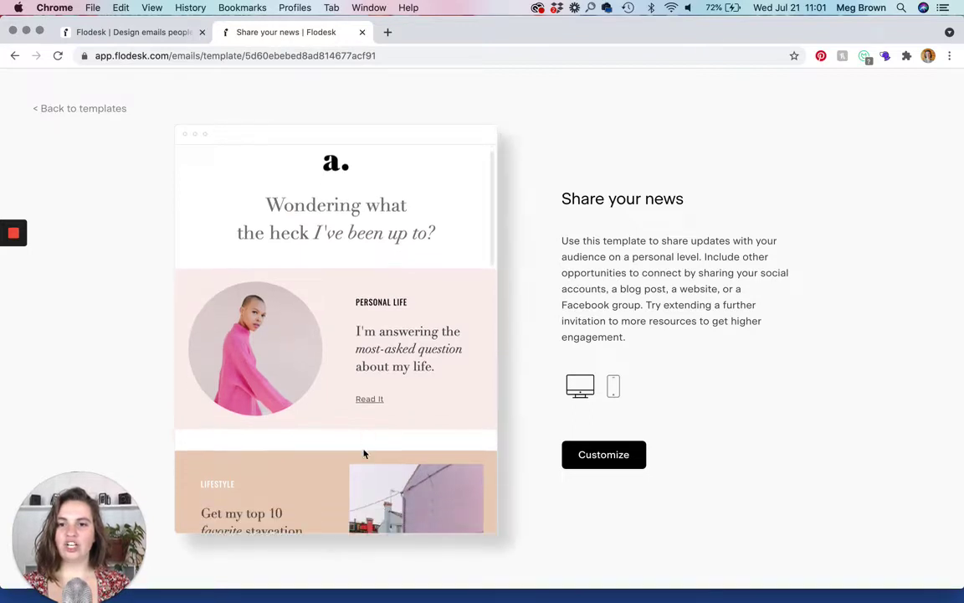
scroll(363, 455, "down", 10)
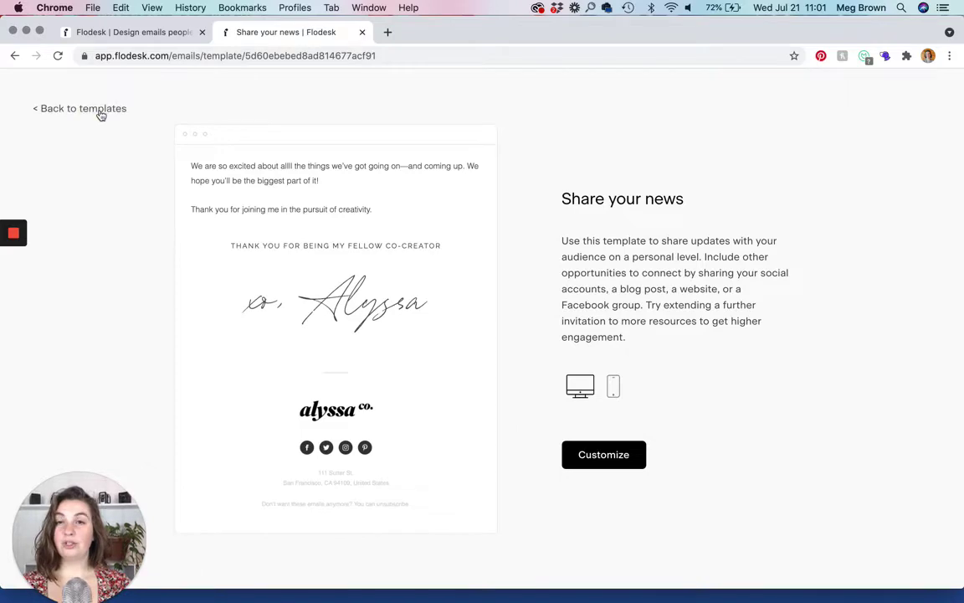
Return to the template gallery and reopen the Share your news template from the Share news category.
left_click(98, 107)
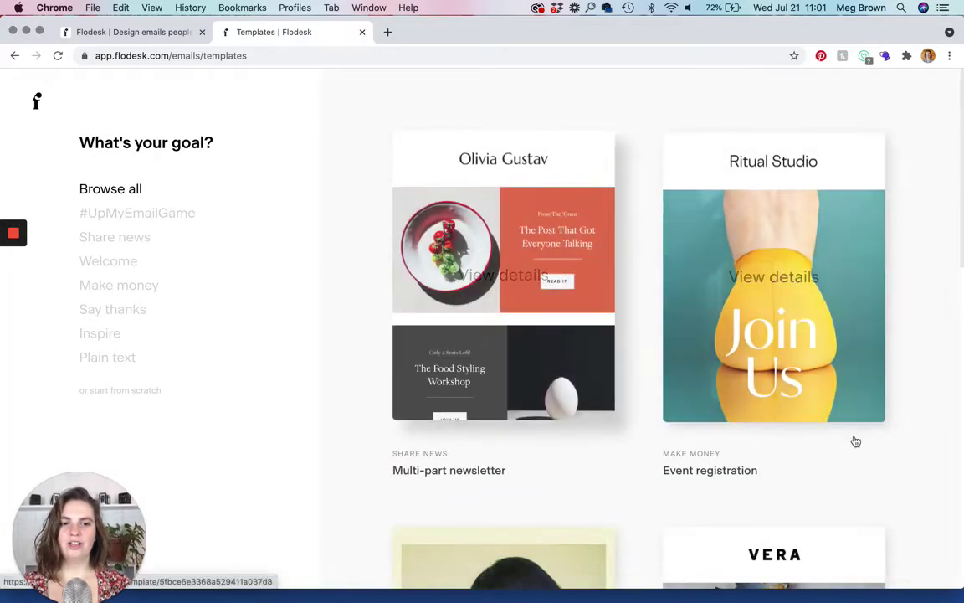
scroll(855, 440, "down", 5)
scroll(854, 440, "down", 5)
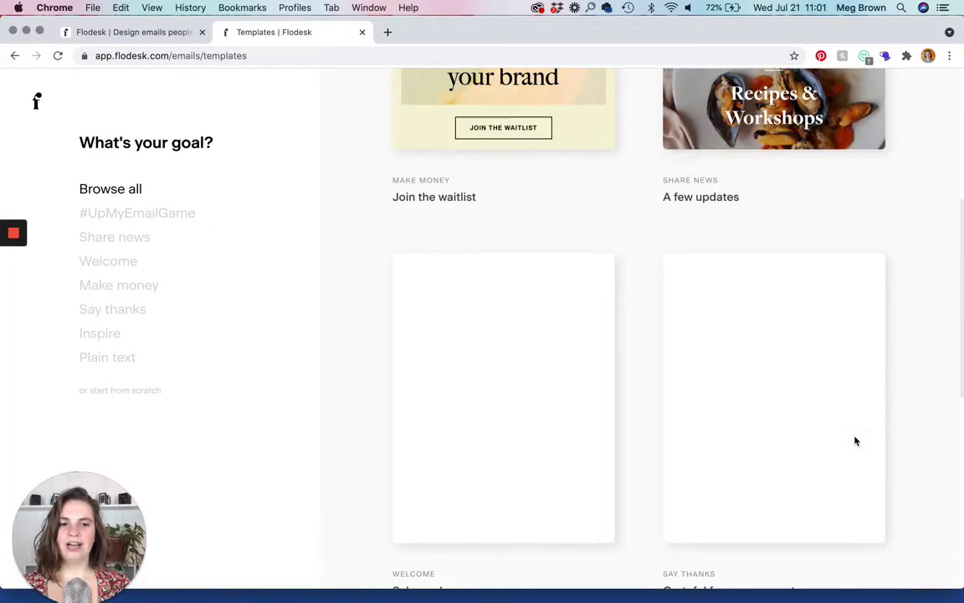
left_click(126, 239)
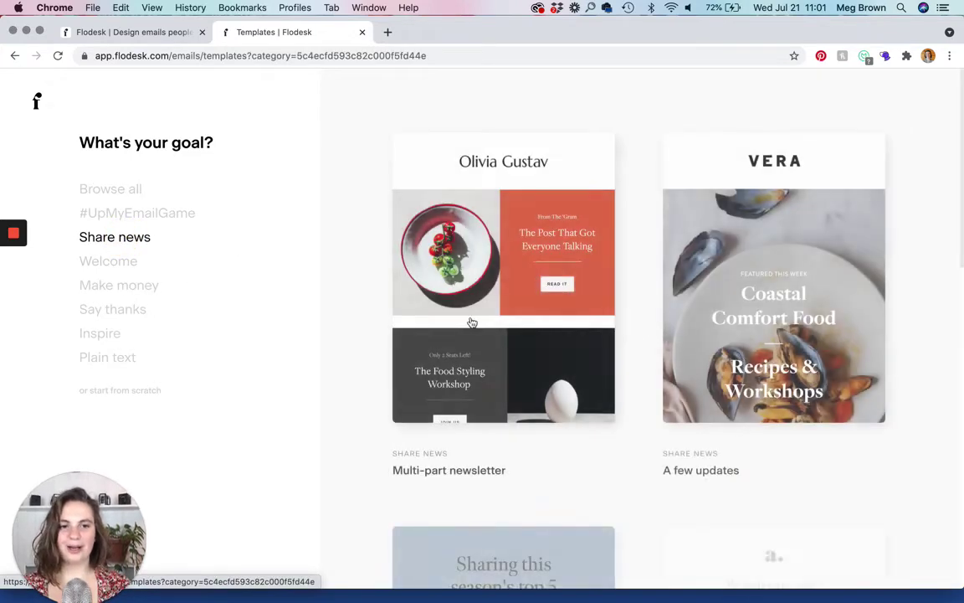
scroll(739, 352, "down", 3)
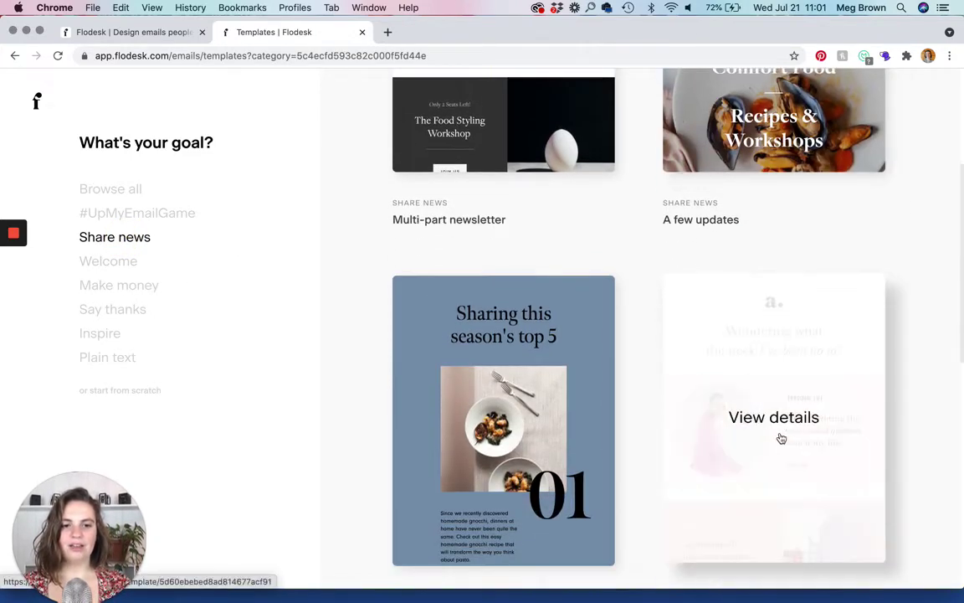
left_click(764, 423)
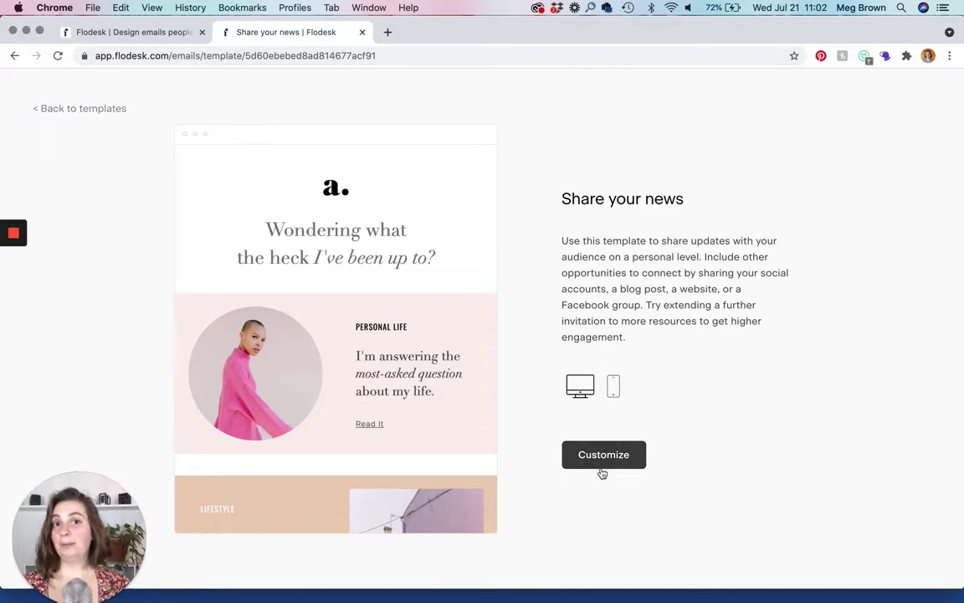
Preview the Share your news template in mobile and desktop layouts and open it for customizing.
left_click(612, 387)
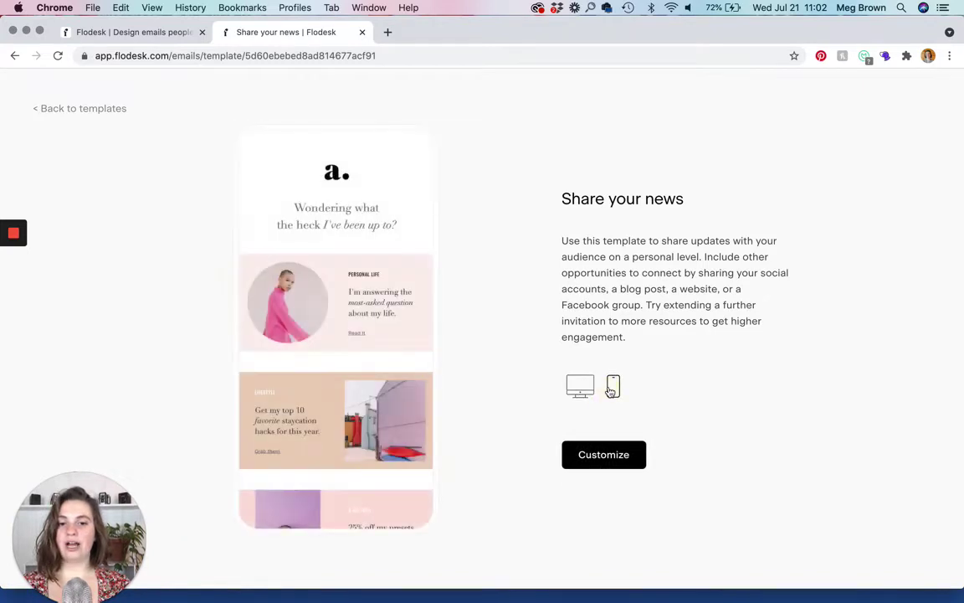
left_click(578, 388)
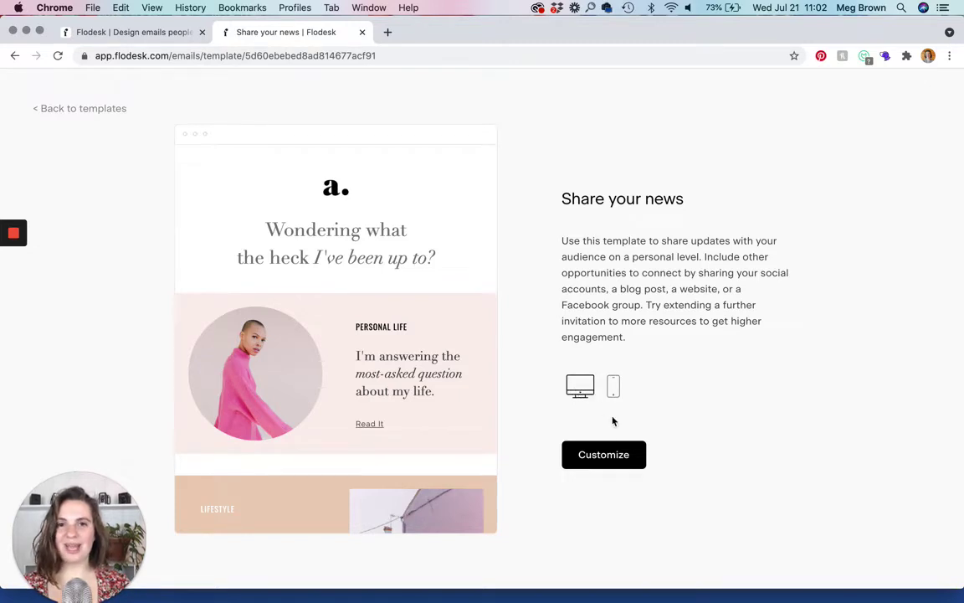
left_click(604, 457)
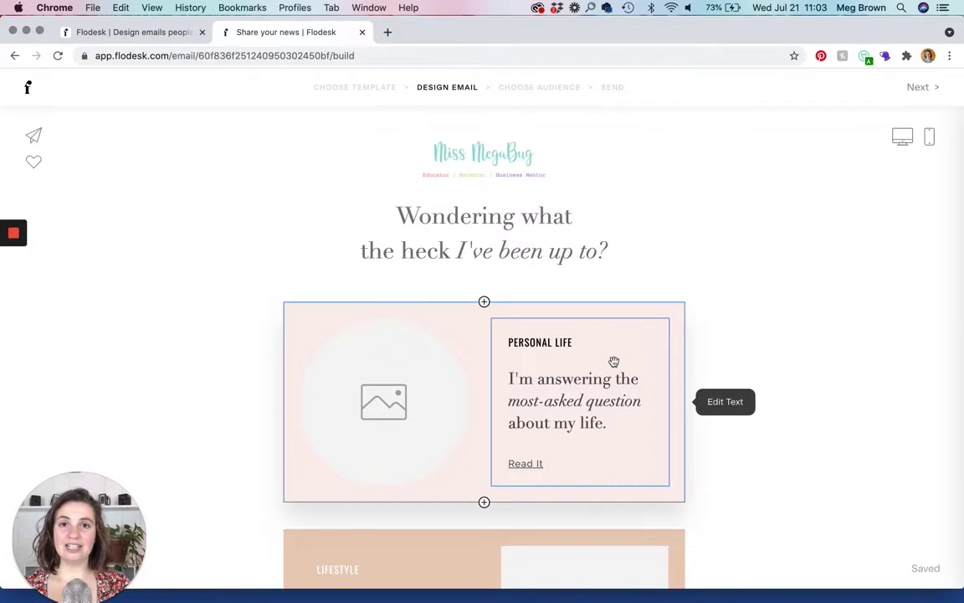
Rearrange the blocks so the Personal Life section sits directly above the Lifestyle section without a gap.
scroll(613, 362, "down", 1)
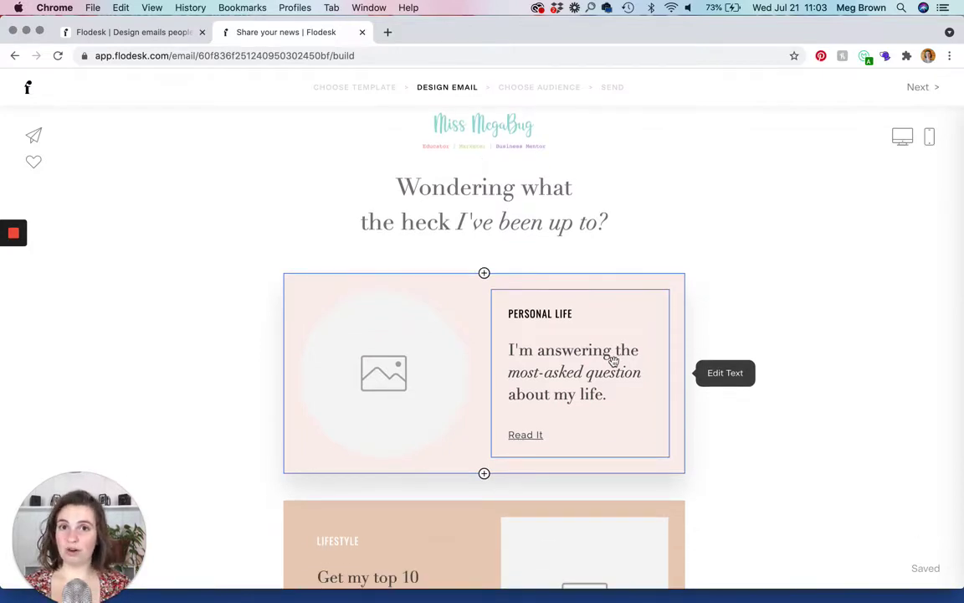
scroll(613, 362, "down", 3)
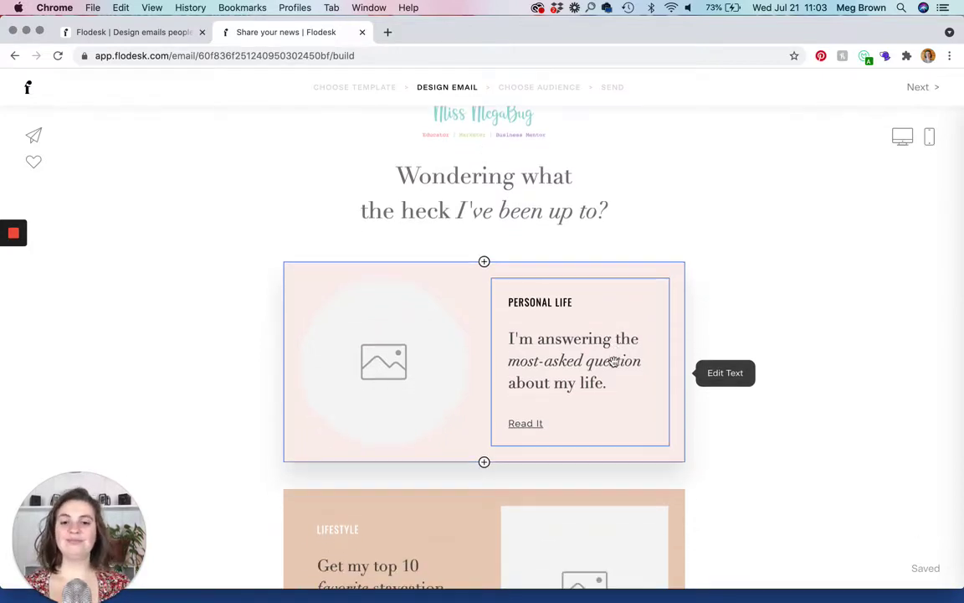
left_click_drag(543, 413, 544, 209)
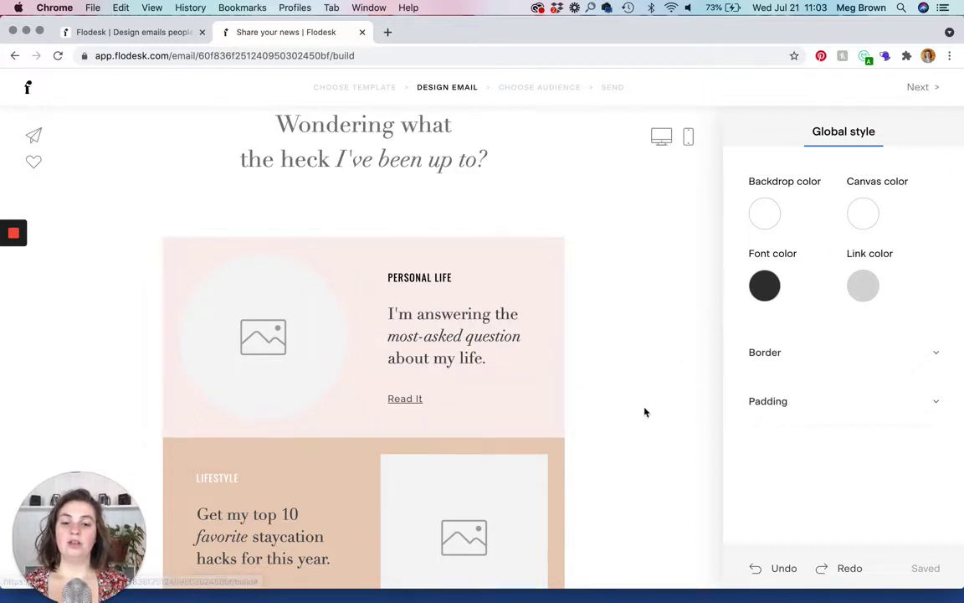
Review the email's sections from the header logo through the closing text, signature, social links and footer.
scroll(645, 412, "down", 10)
scroll(645, 411, "down", 8)
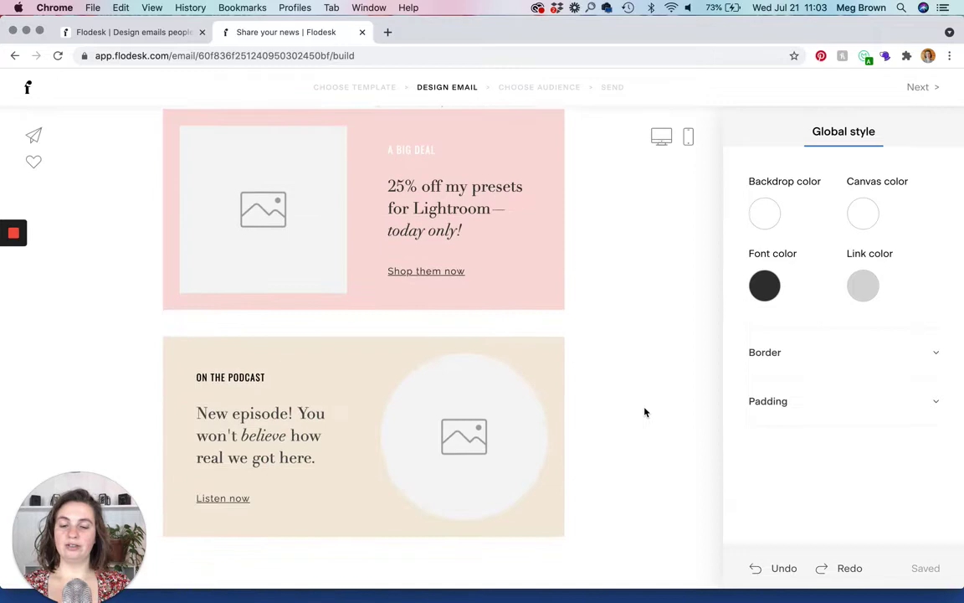
scroll(645, 412, "down", 7)
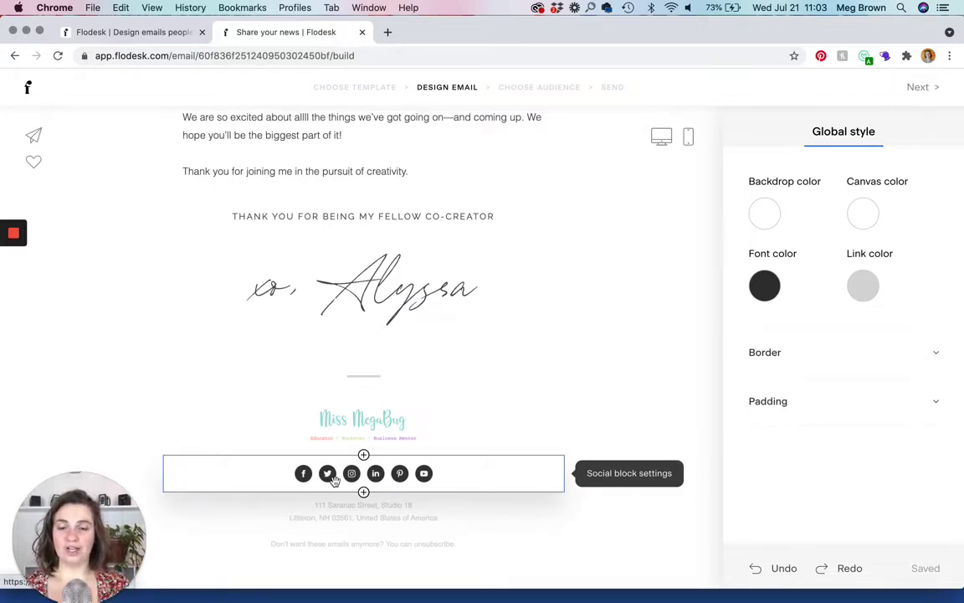
scroll(560, 351, "up", 15)
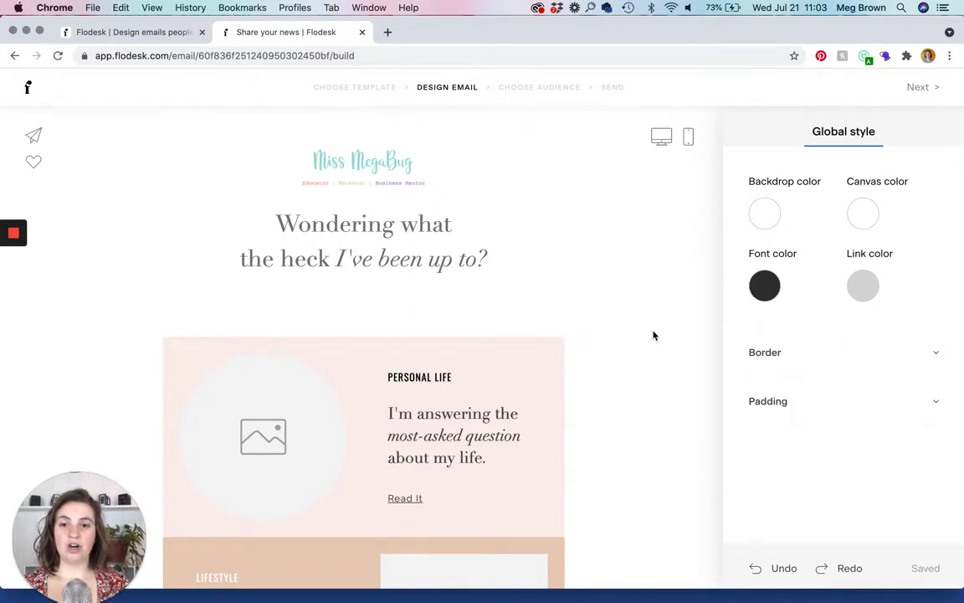
scroll(653, 335, "down", 10)
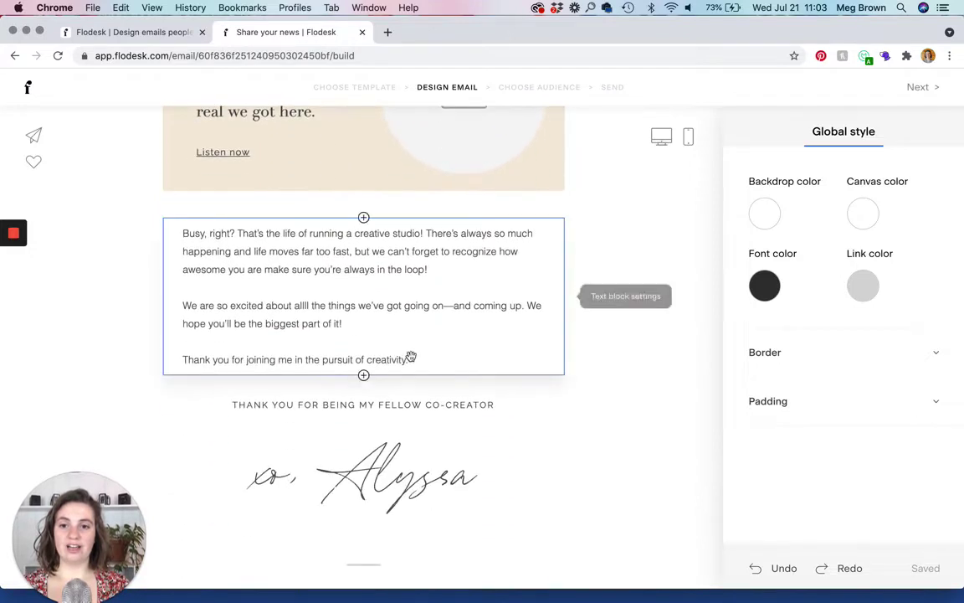
scroll(400, 289, "up", 2)
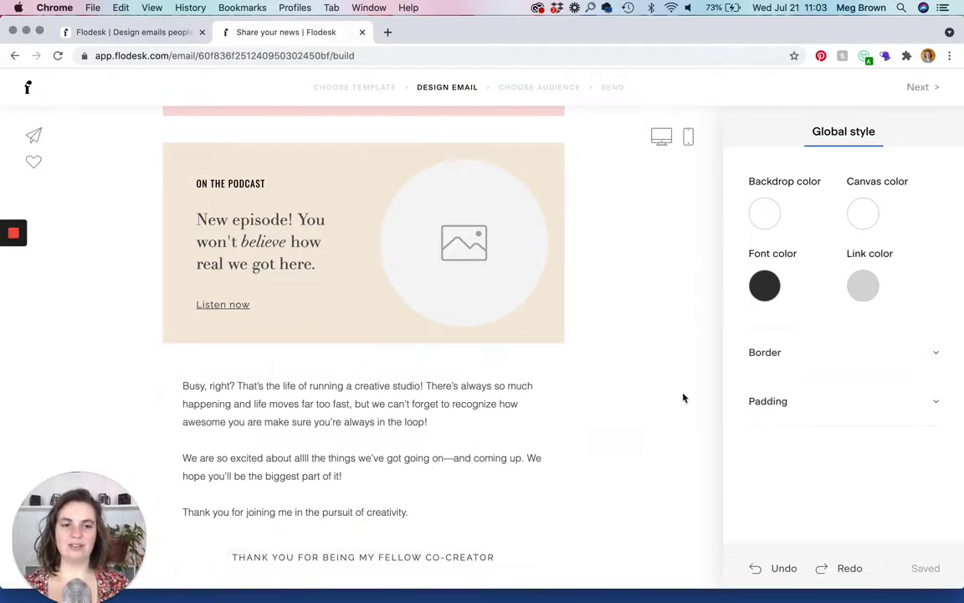
Set the email's global font color to the dark gray brand swatch and its link color to the coral brand swatch.
left_click(765, 286)
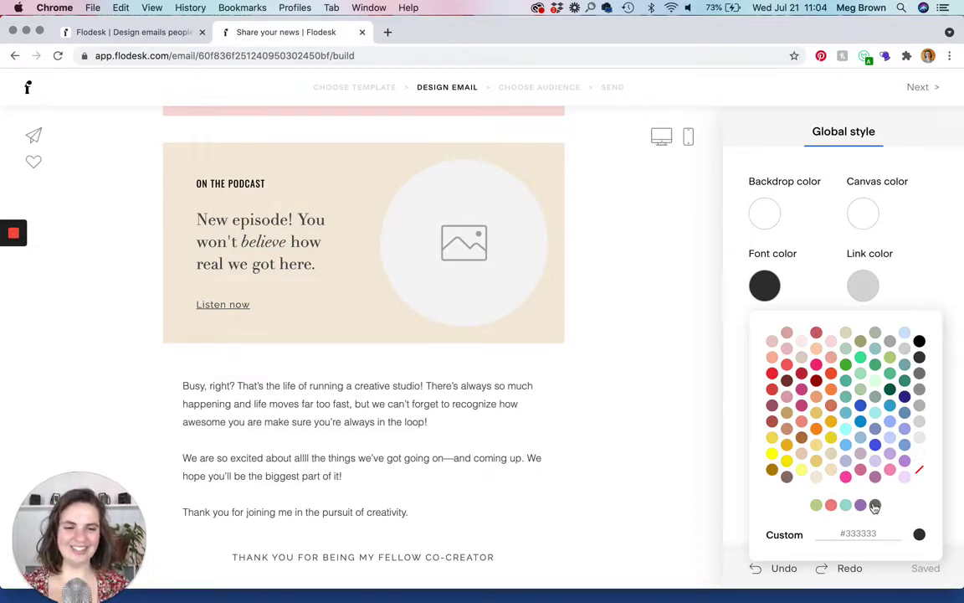
left_click(875, 506)
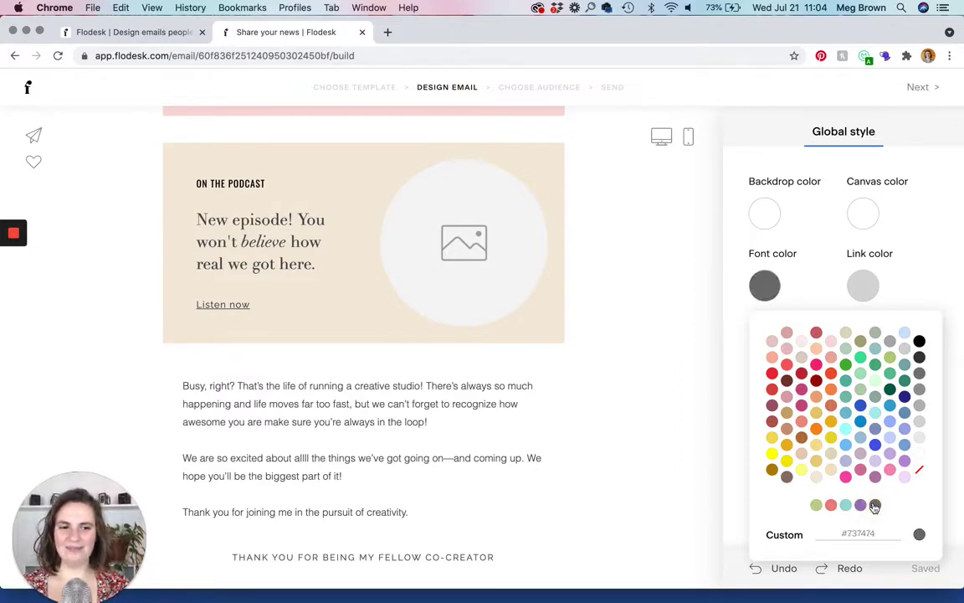
left_click(959, 409)
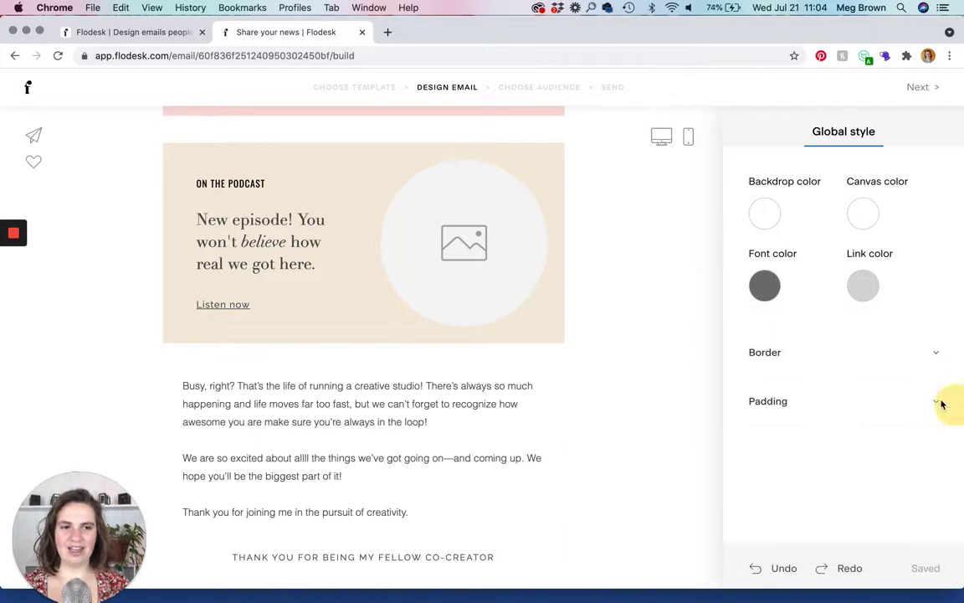
left_click(866, 291)
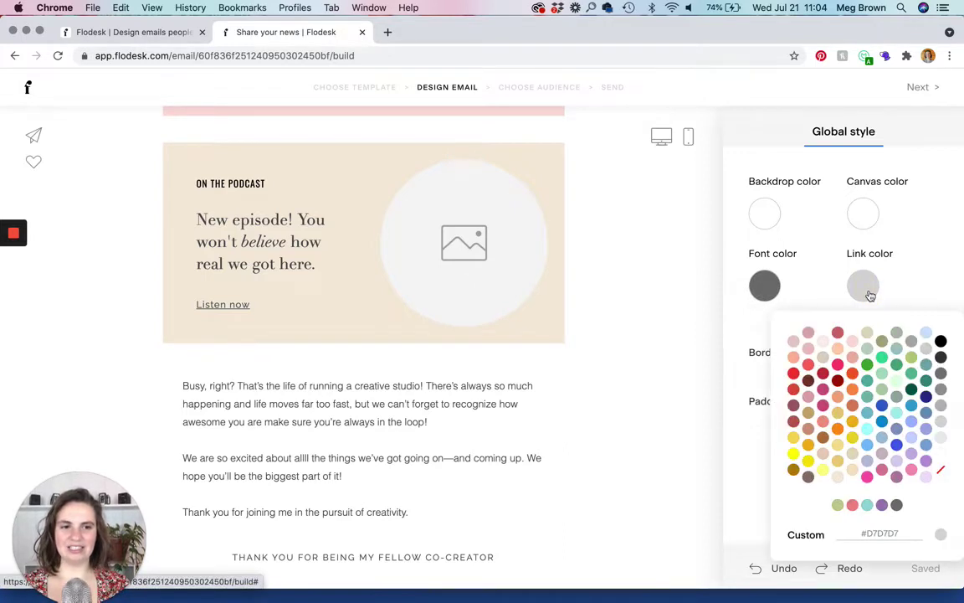
left_click(853, 505)
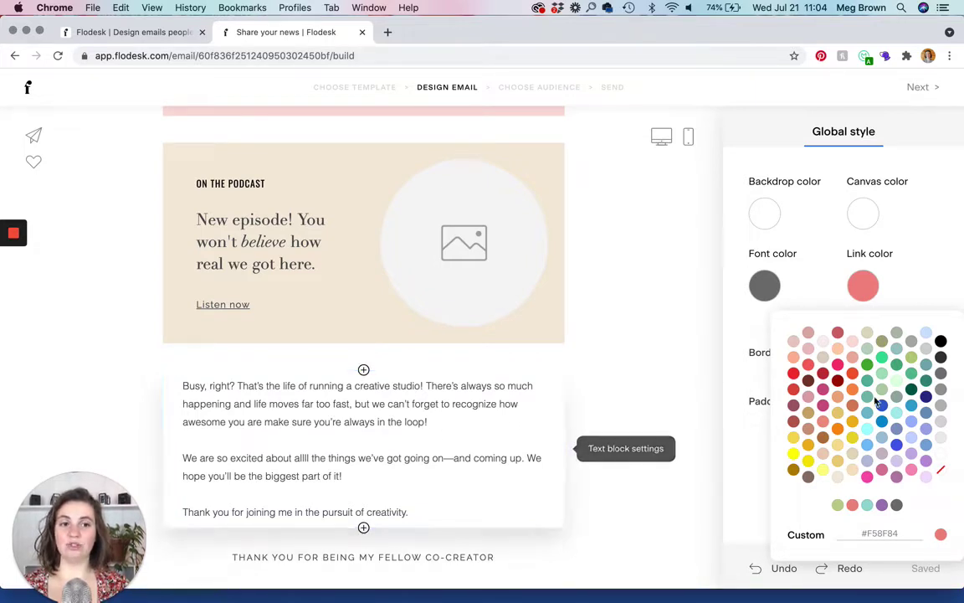
left_click(930, 208)
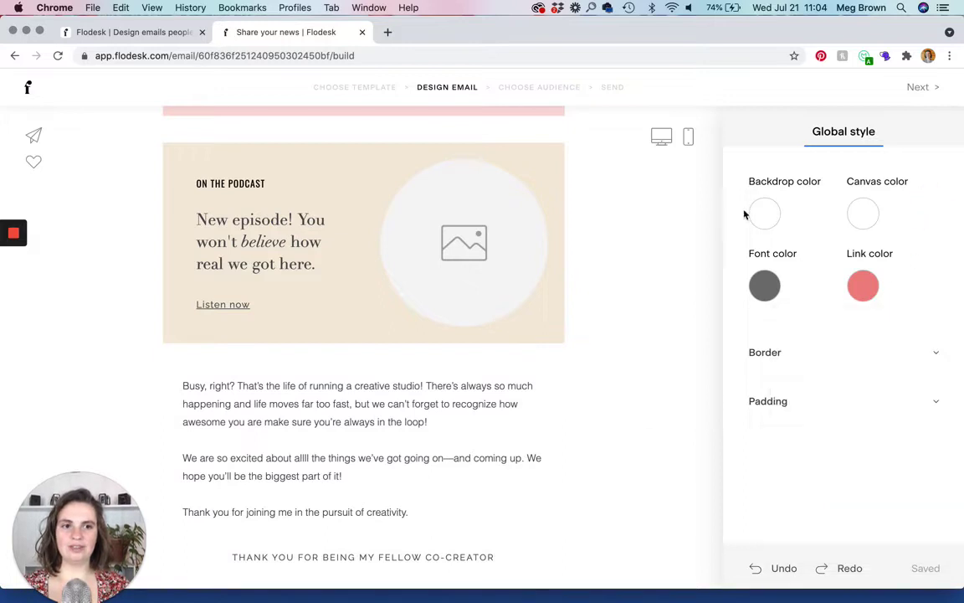
Try a green backdrop color and a teal canvas color in the global style, and undo both color changes.
left_click(764, 216)
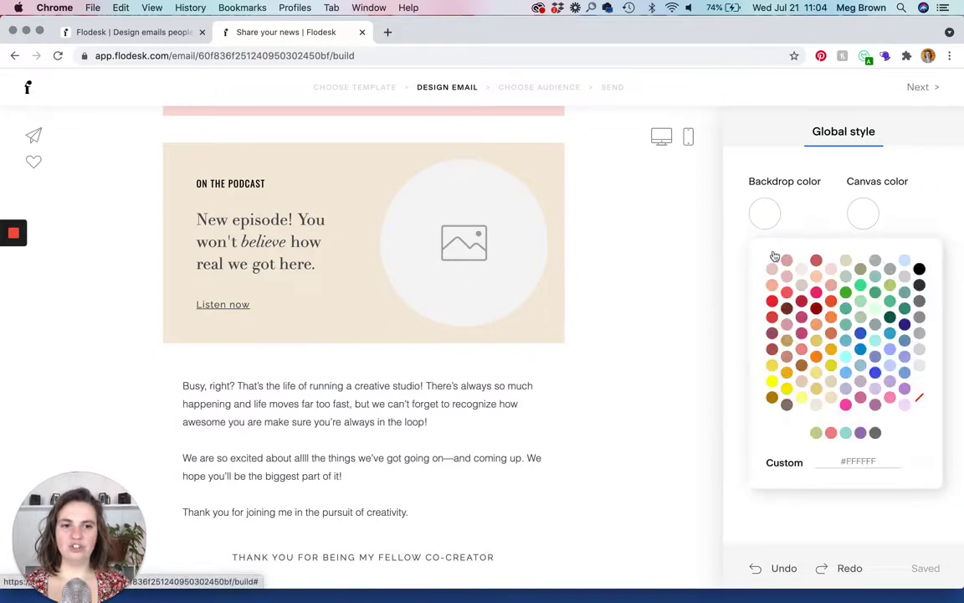
left_click(815, 434)
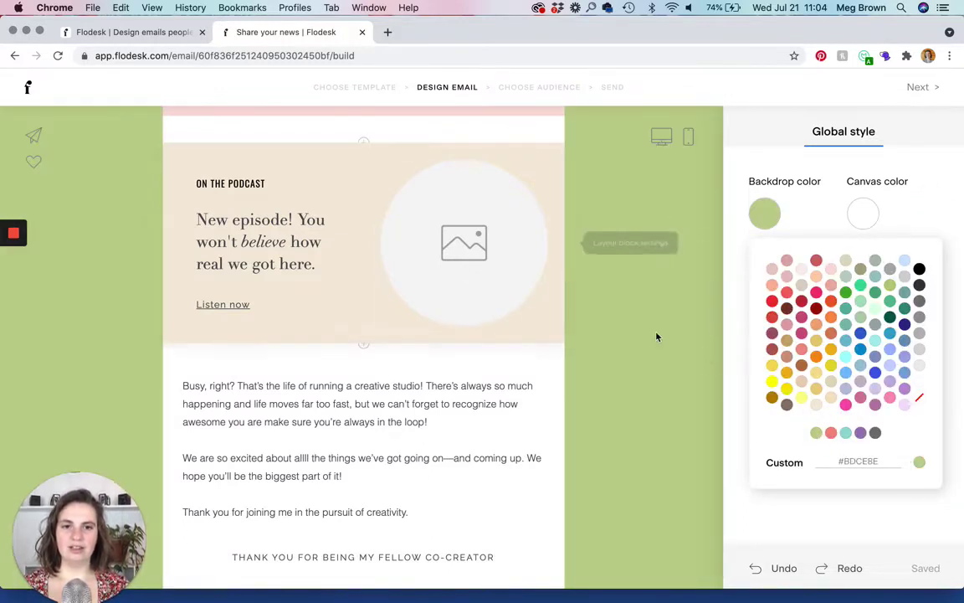
left_click(871, 215)
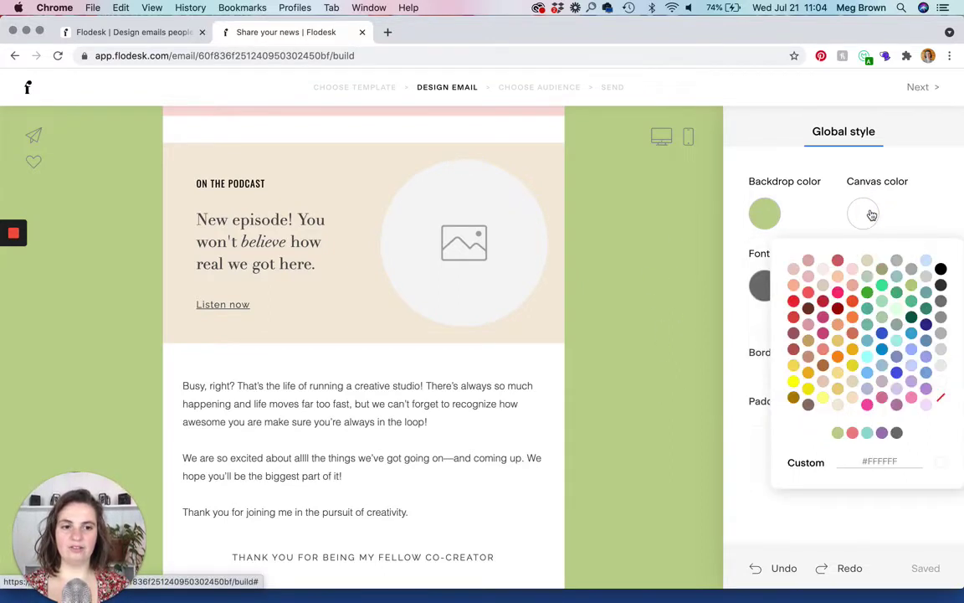
left_click(867, 432)
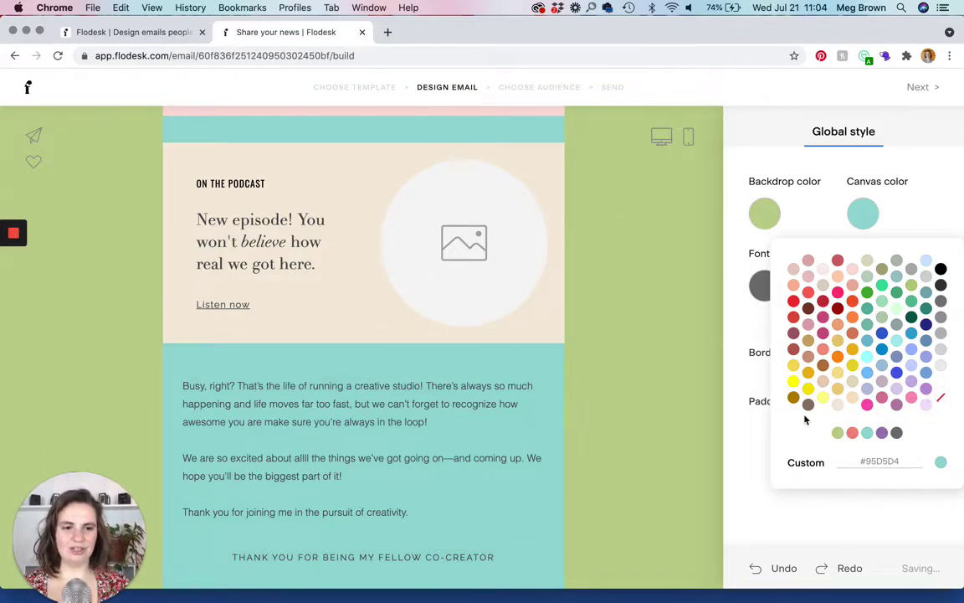
left_click(742, 440)
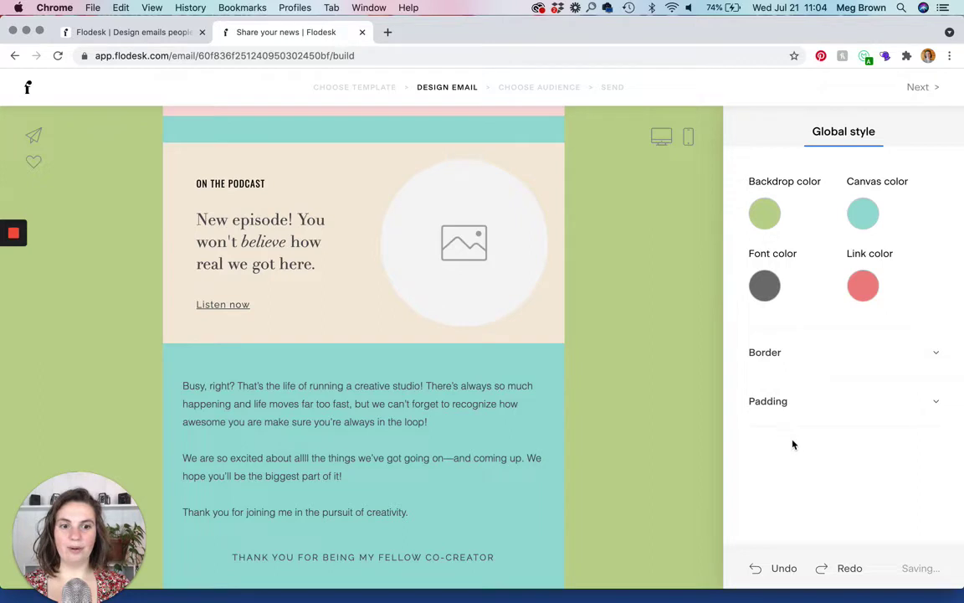
left_click(758, 571)
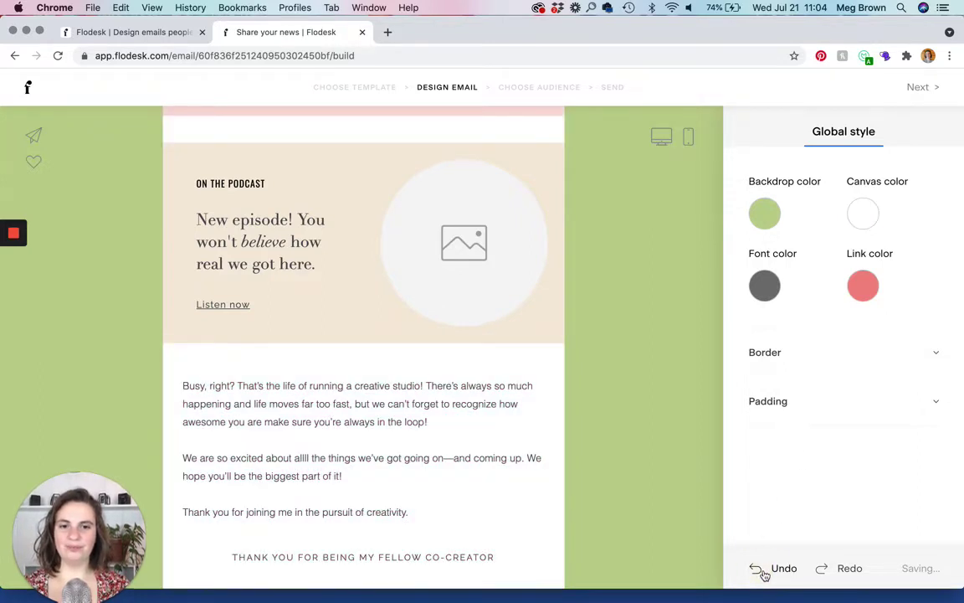
left_click(760, 570)
Enlarge the Miss MegaBug logo in the email header.
scroll(659, 424, "up", 1)
scroll(659, 424, "up", 10)
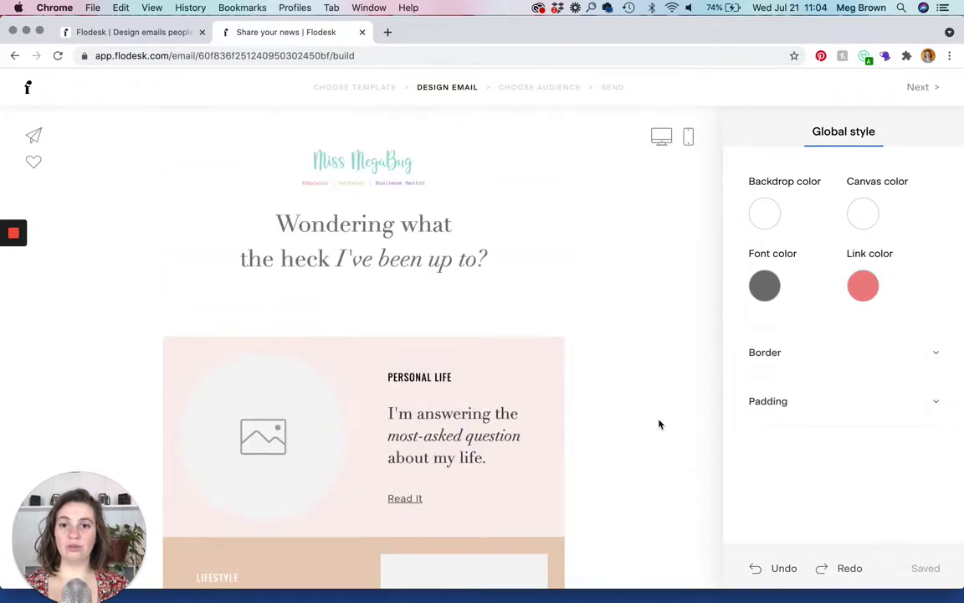
scroll(659, 425, "down", 1)
scroll(658, 424, "up", 1)
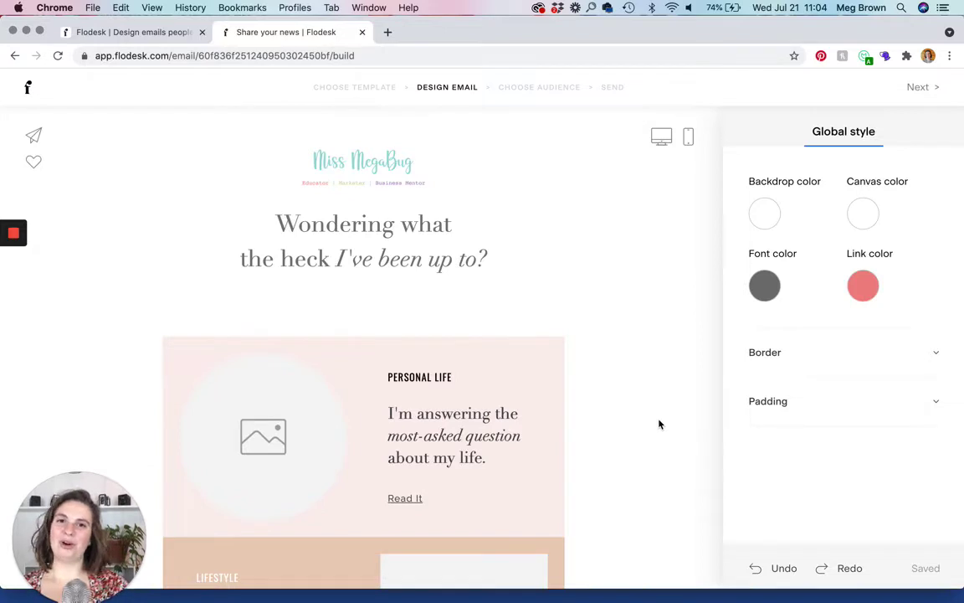
left_click(400, 183)
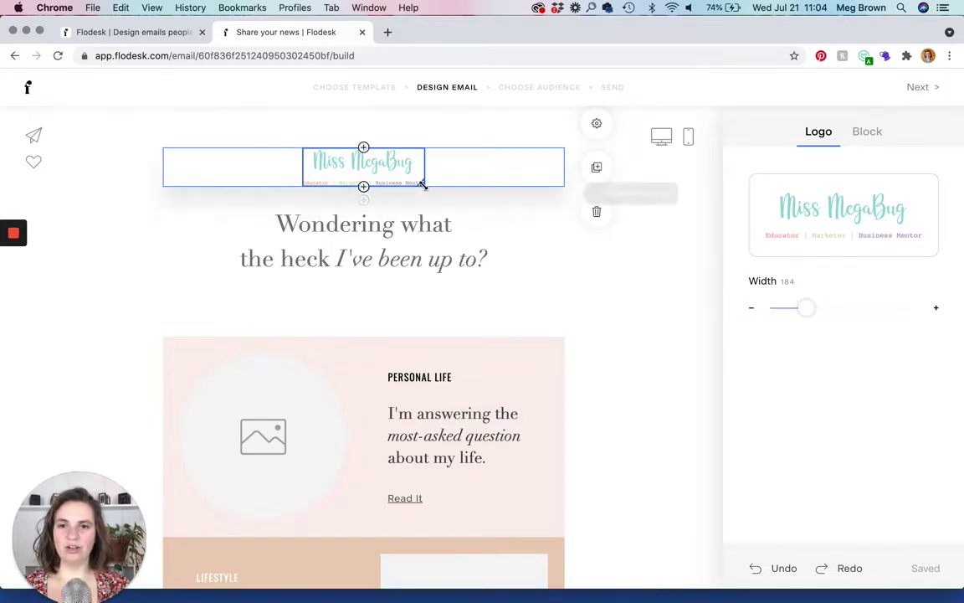
left_click(422, 184)
left_click_drag(421, 184, 448, 241)
Change the "Wondering what the heck I've been up to?" heading to the Courier font at size 32.
left_click(404, 274)
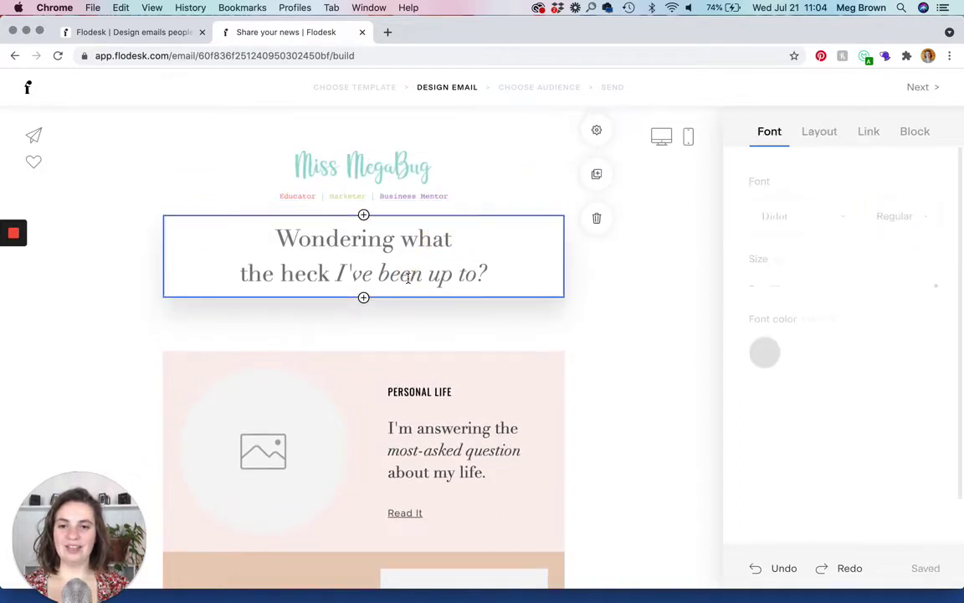
left_click_drag(492, 275, 278, 230)
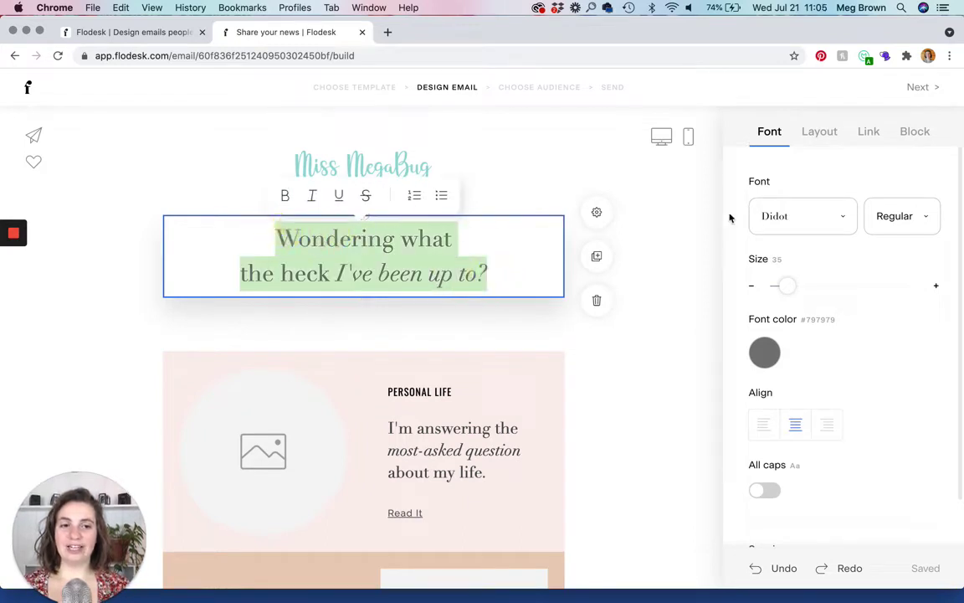
left_click(816, 215)
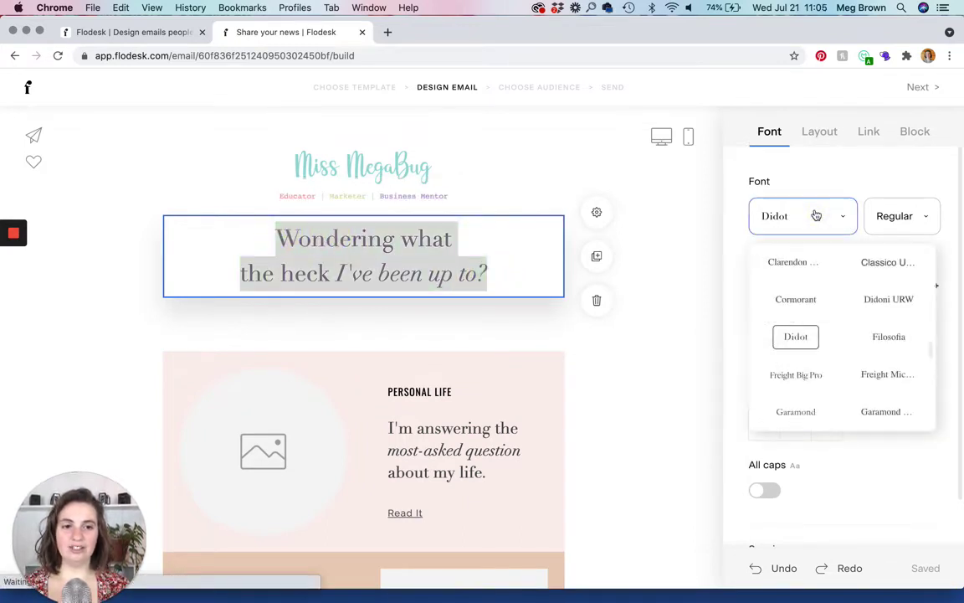
scroll(870, 366, "down", 15)
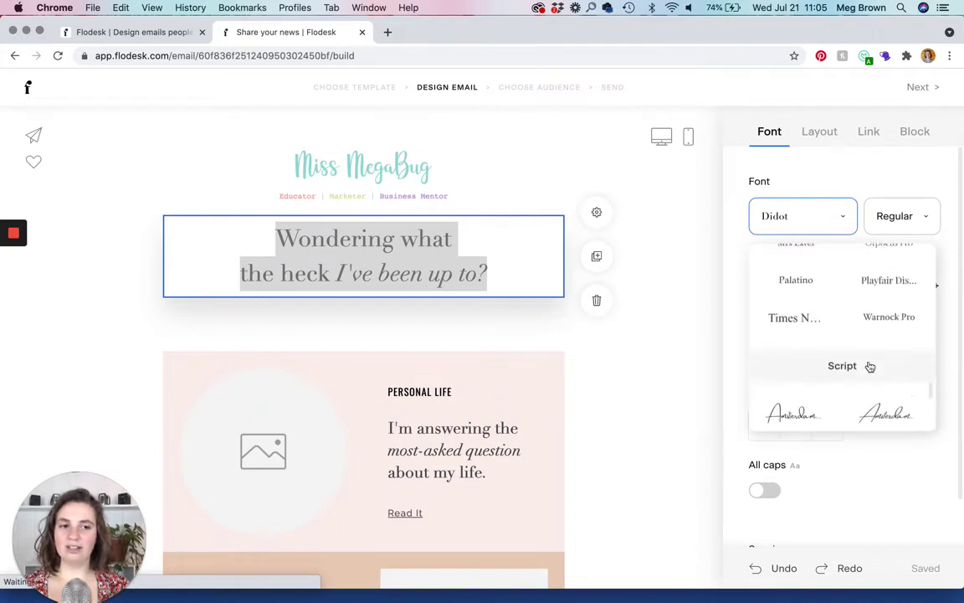
scroll(870, 366, "up", 3)
scroll(870, 366, "up", 2)
scroll(871, 365, "down", 5)
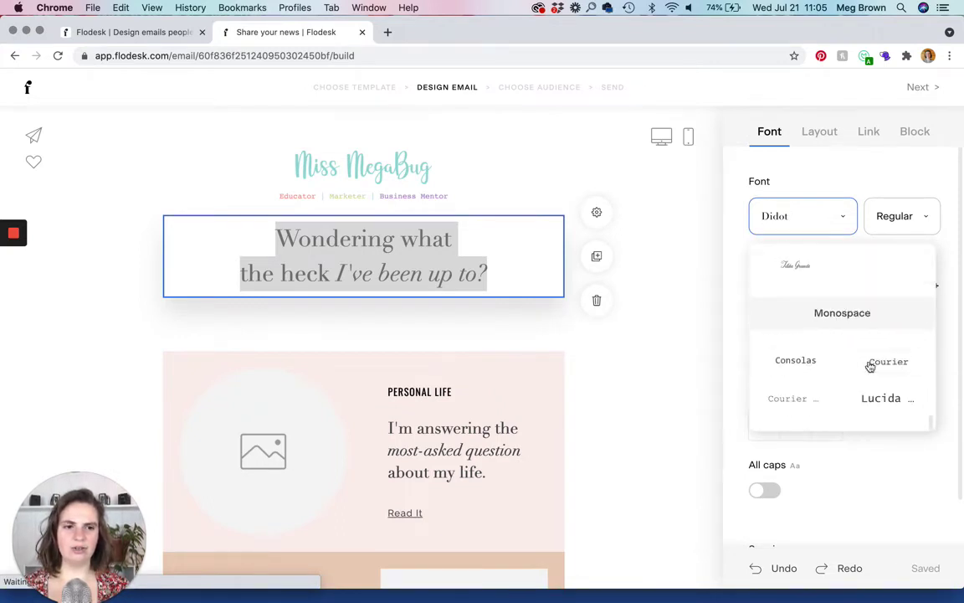
left_click(870, 366)
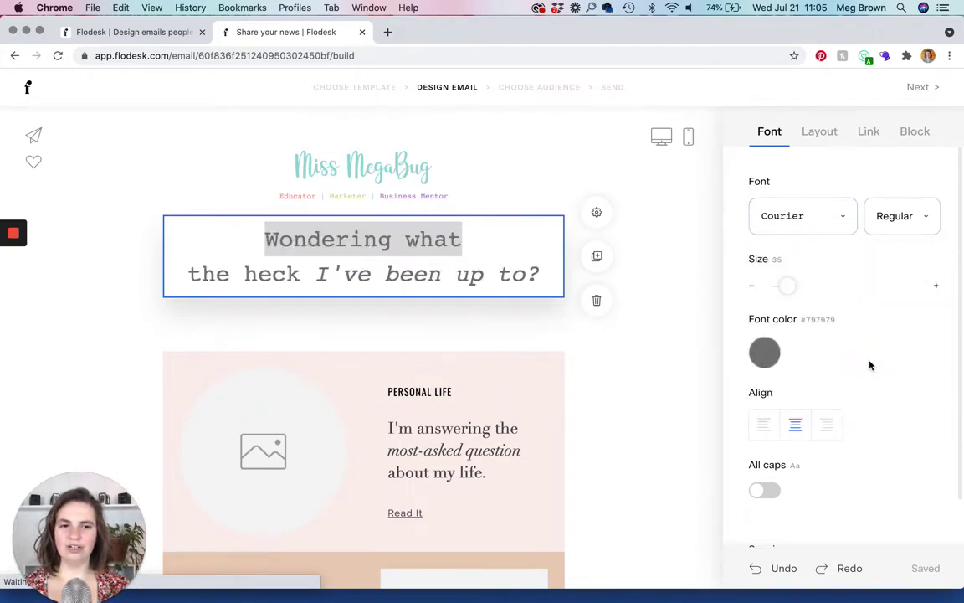
left_click(755, 289)
left_click(755, 289)
left_click(755, 288)
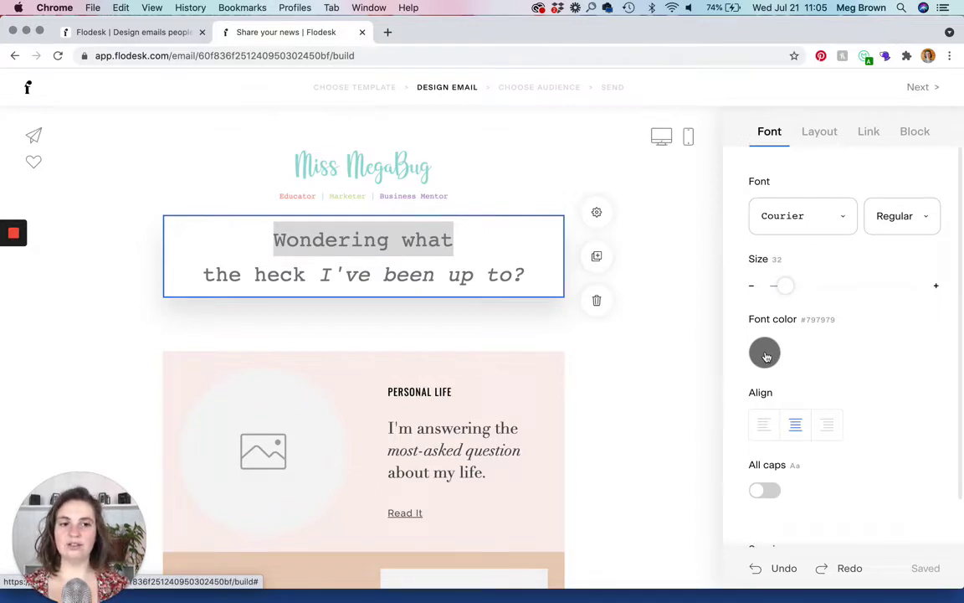
Try the Light, Regular and Thin font weights on the "Wondering what the heck I've been up to?" heading.
left_click(919, 216)
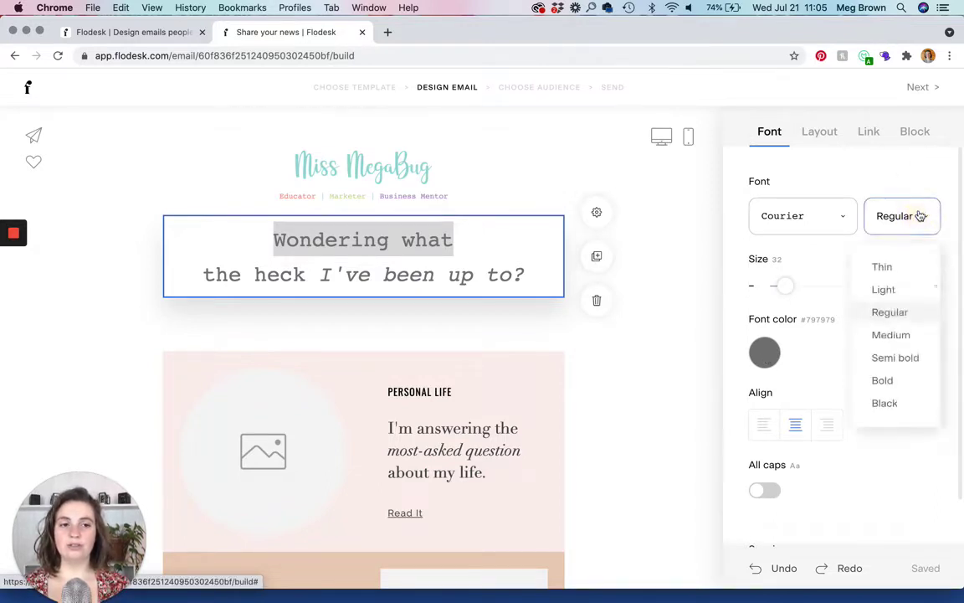
left_click(884, 290)
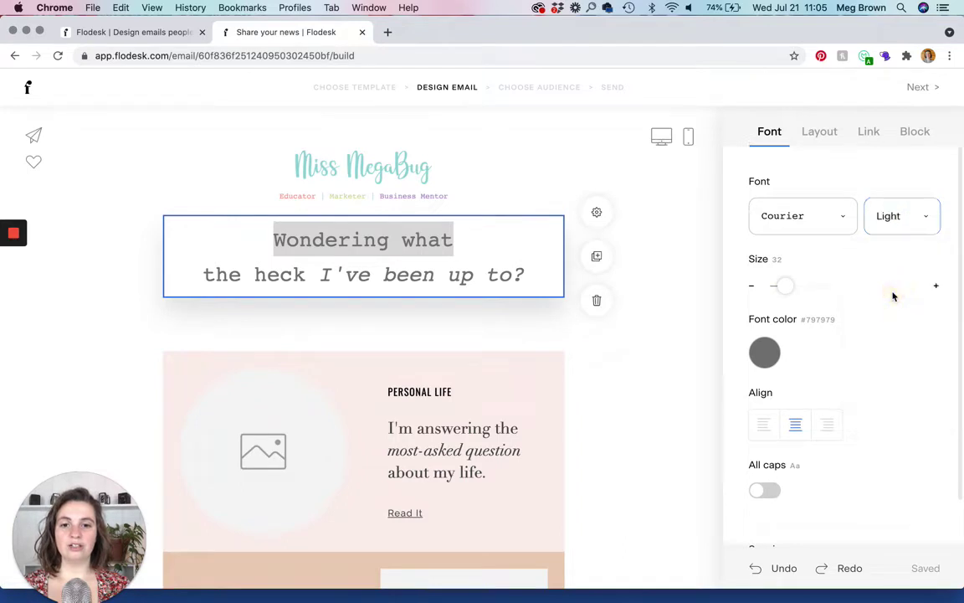
left_click(508, 268)
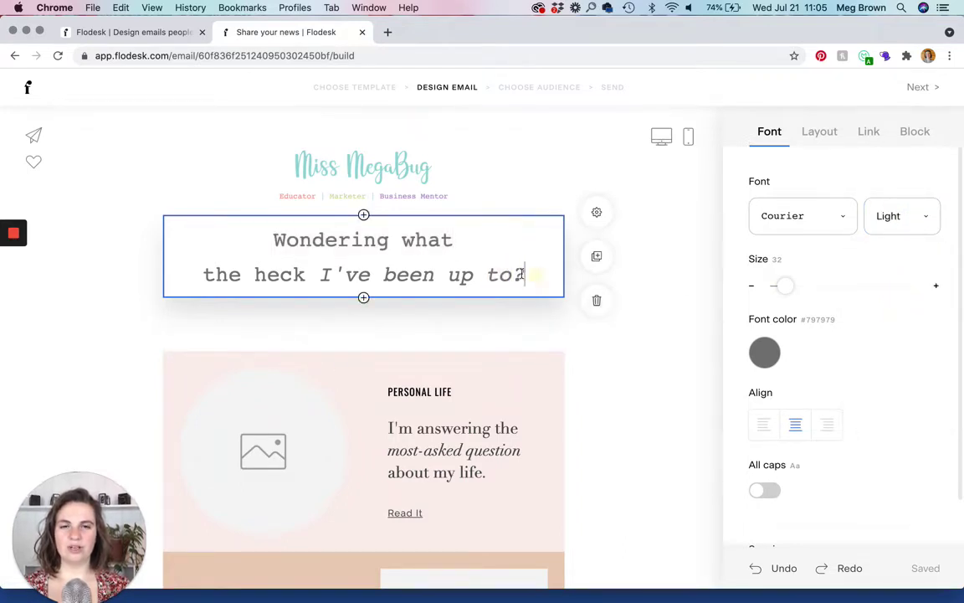
left_click_drag(523, 274, 259, 244)
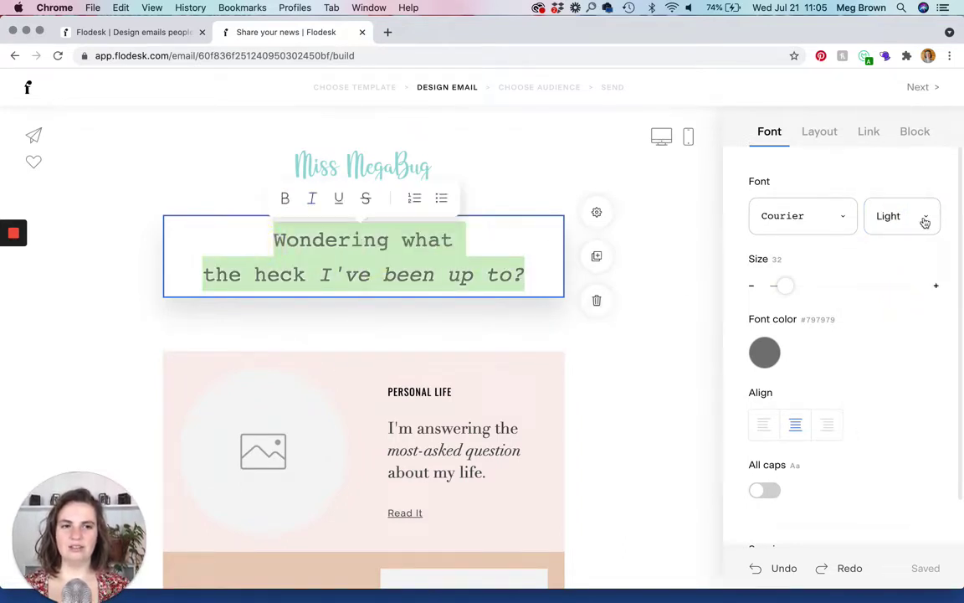
left_click(924, 222)
left_click(882, 314)
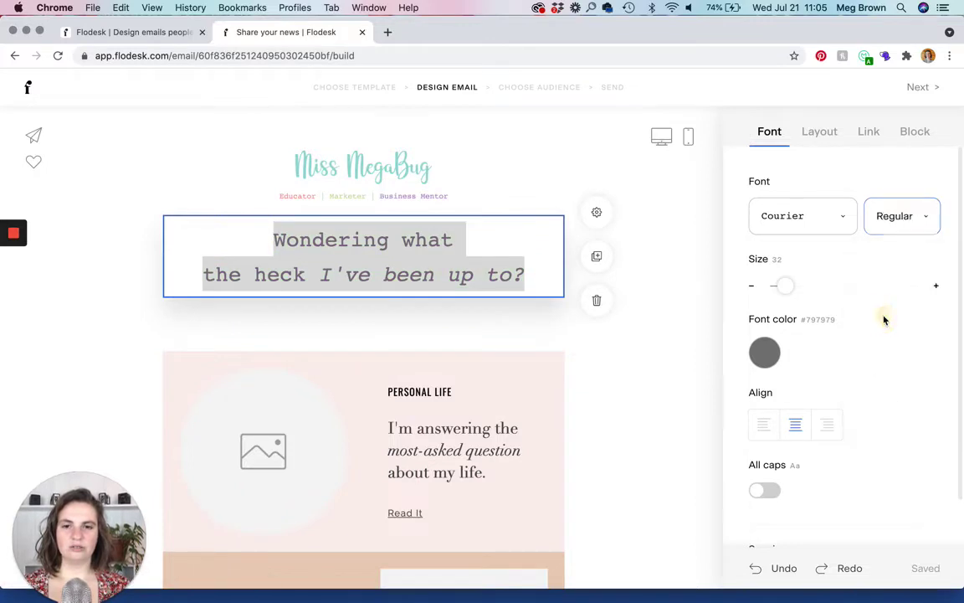
left_click(917, 238)
left_click(883, 268)
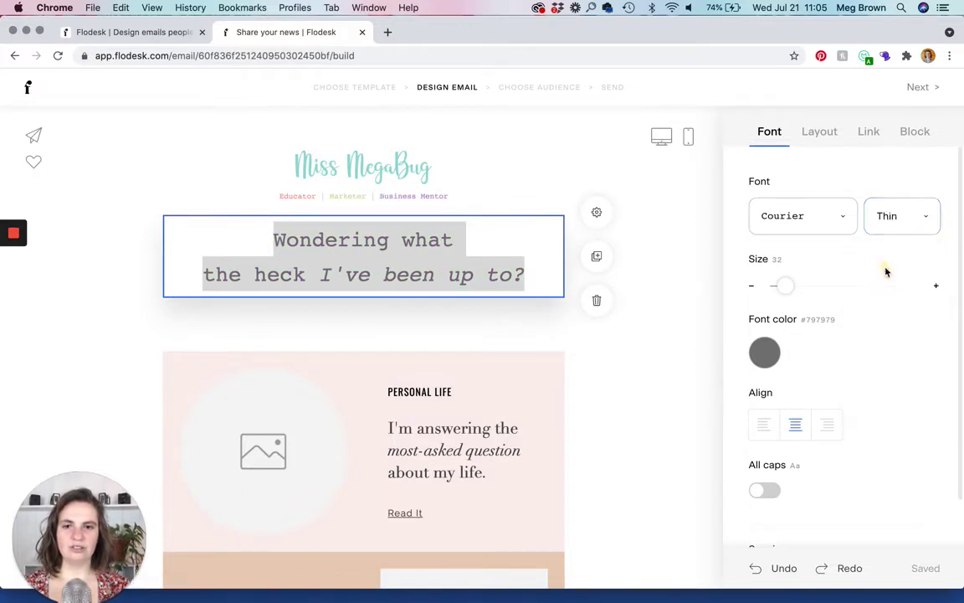
Set the heading's font weight to Bold and apply bold formatting to both of its lines.
left_click(929, 216)
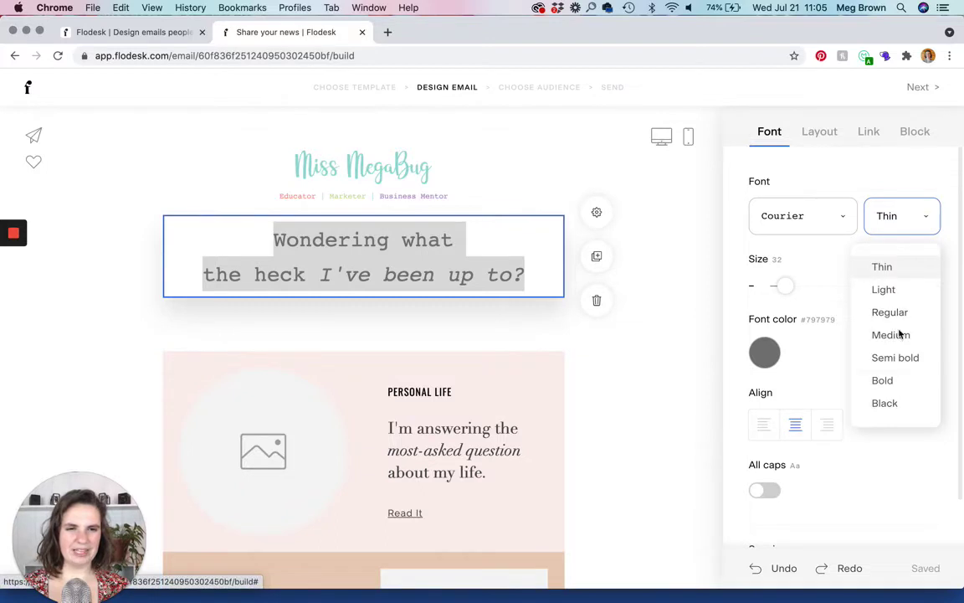
left_click(884, 382)
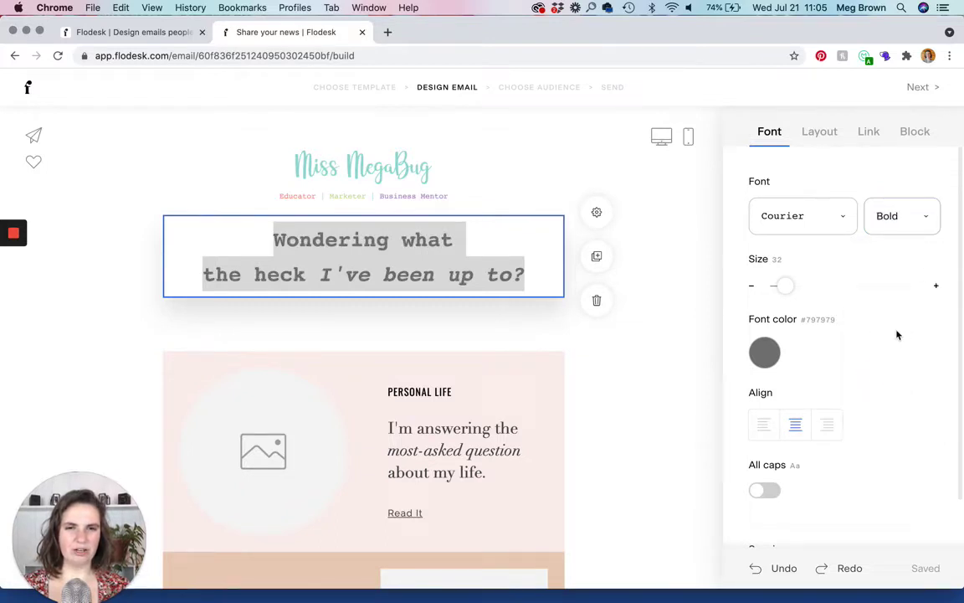
left_click(476, 265)
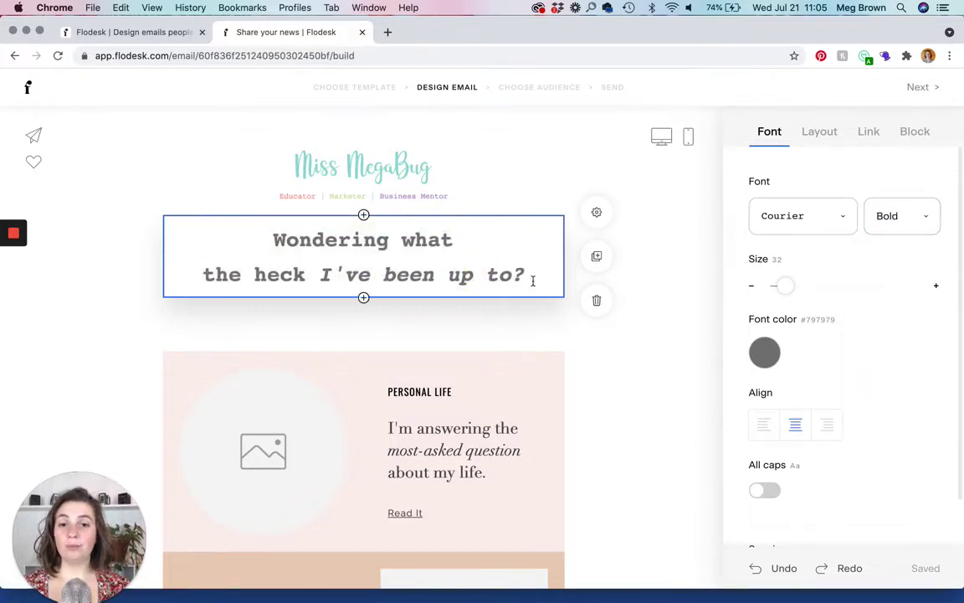
left_click_drag(527, 275, 262, 241)
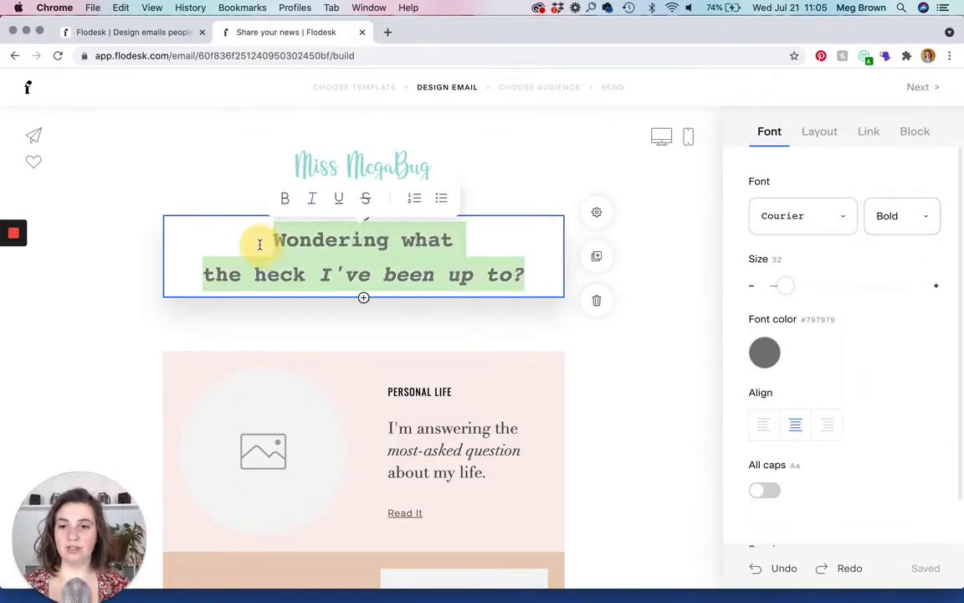
left_click(285, 202)
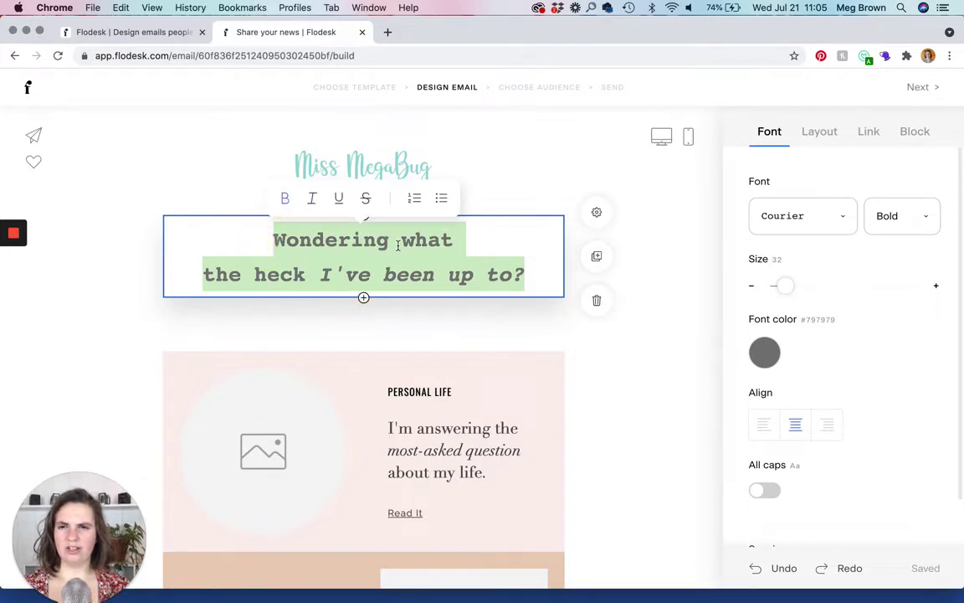
left_click(921, 227)
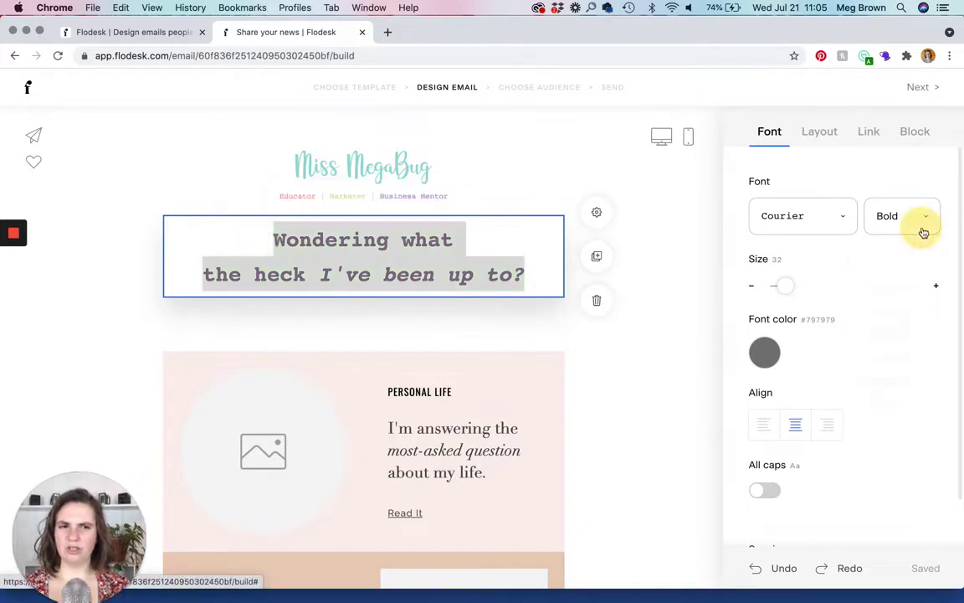
left_click(671, 411)
left_click(512, 277)
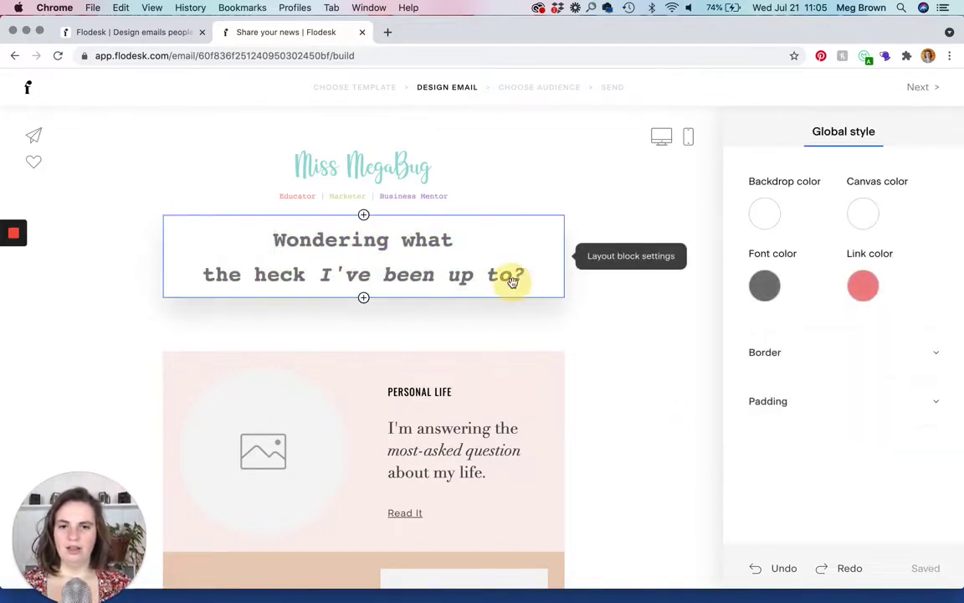
Try left alignment and all caps on the "Wondering what the heck I've been up to?" heading, restoring centre alignment and normal case.
left_click_drag(313, 274, 257, 230)
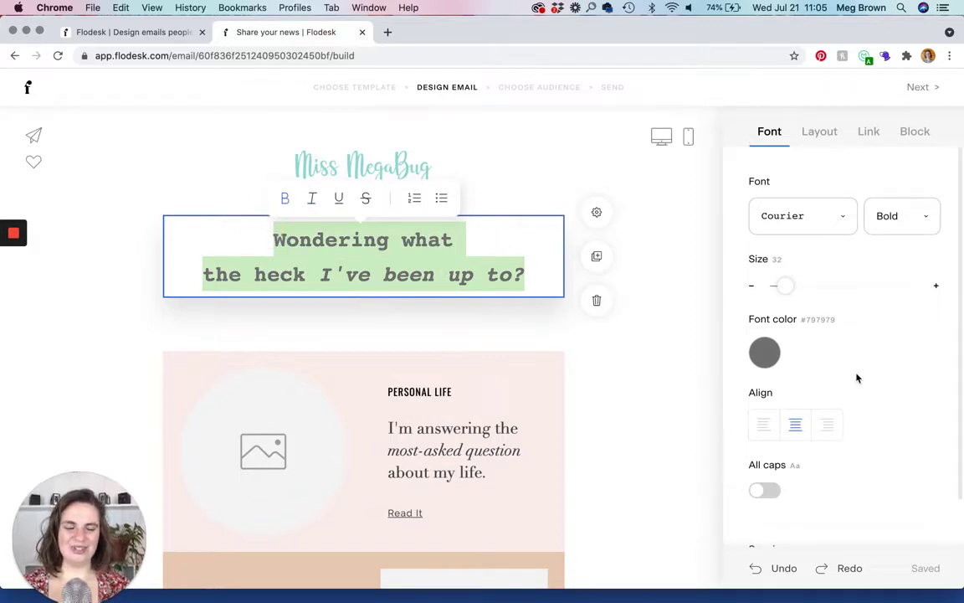
scroll(857, 378, "down", 1)
left_click(761, 408)
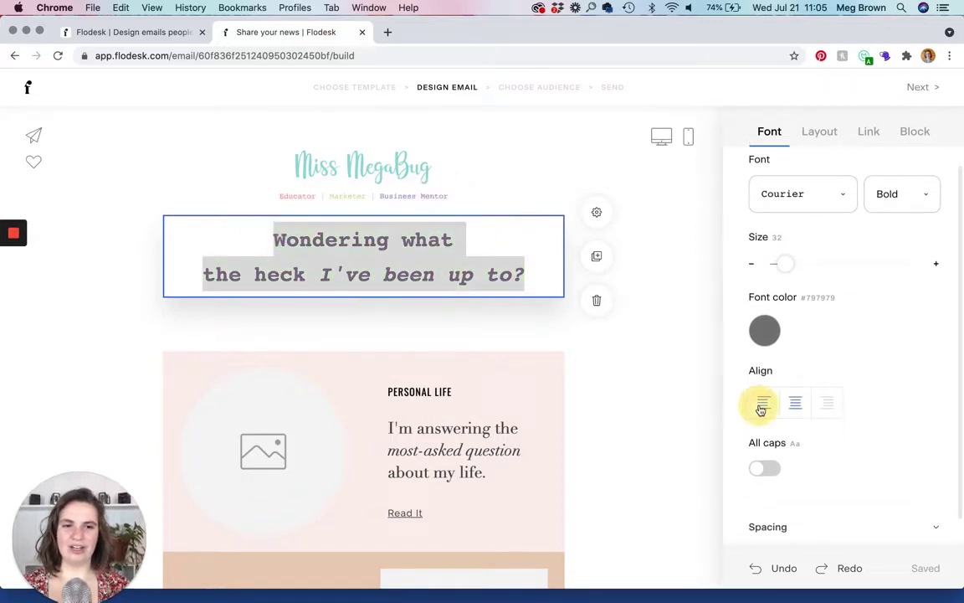
left_click(790, 404)
scroll(790, 408, "down", 1)
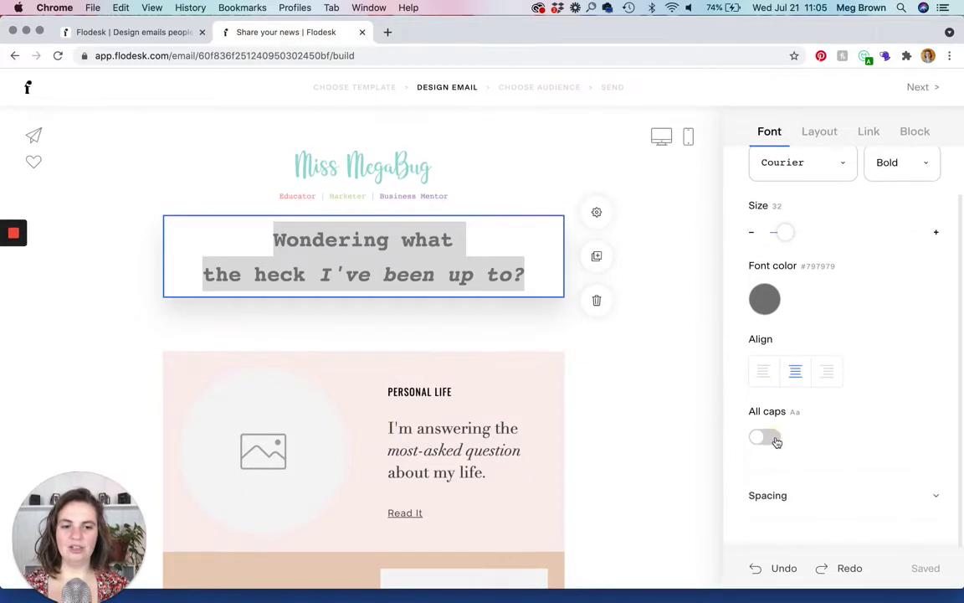
left_click(771, 439)
left_click(756, 442)
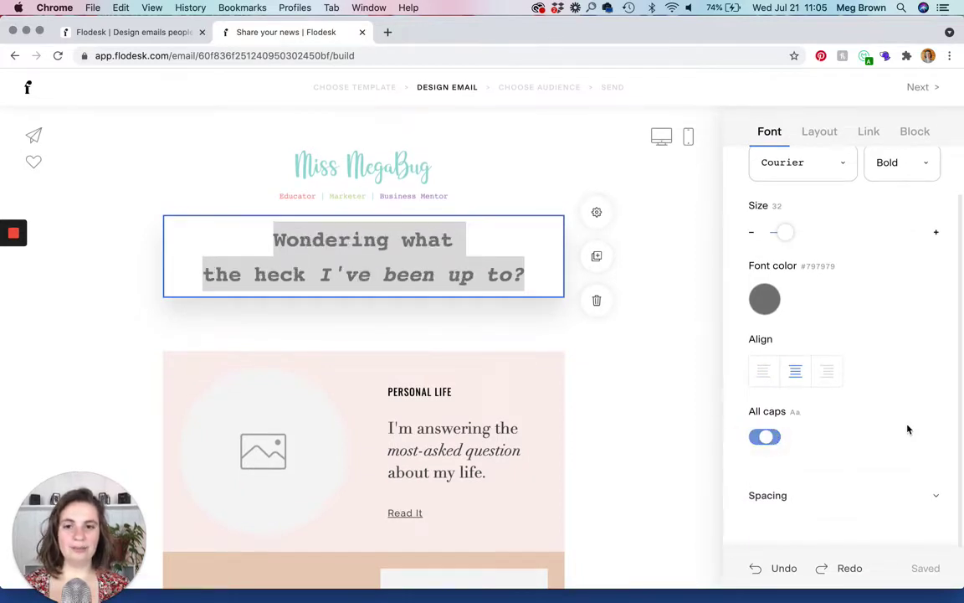
Set the heading's line height to 1.6 and its letter spacing to 1.
left_click(937, 496)
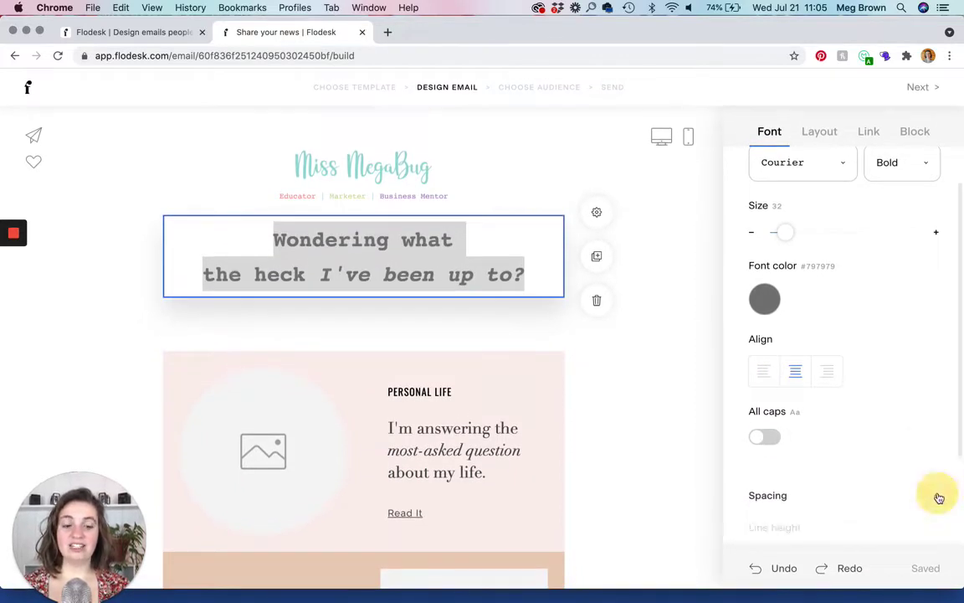
scroll(867, 445, "down", 4)
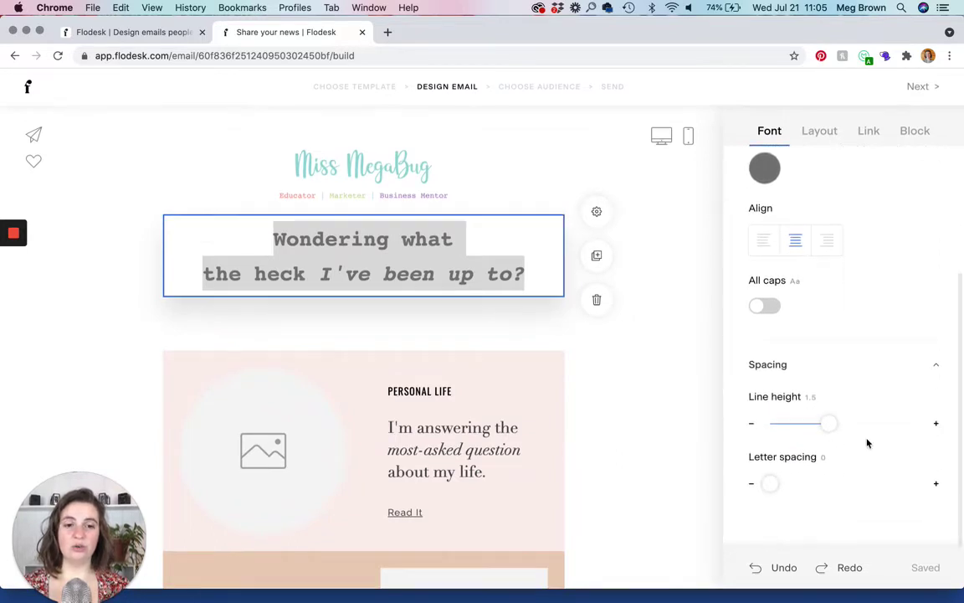
mouse_move(831, 424)
left_mouse_down()
mouse_move(862, 425)
mouse_move(834, 424)
left_mouse_up()
left_click_drag(769, 481, 794, 479)
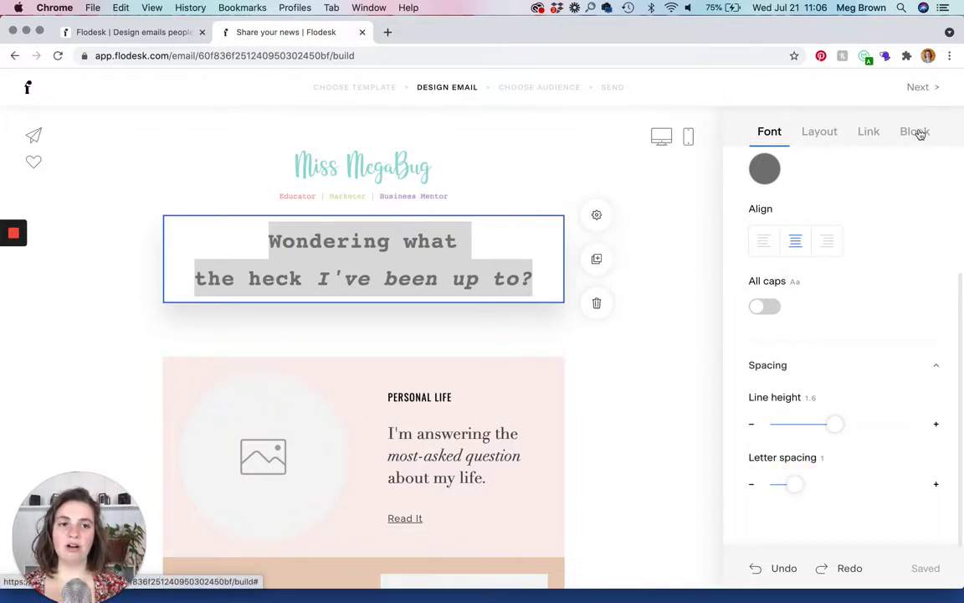
Review the layout, link and block settings available for the heading, returning to its font settings.
left_click(820, 131)
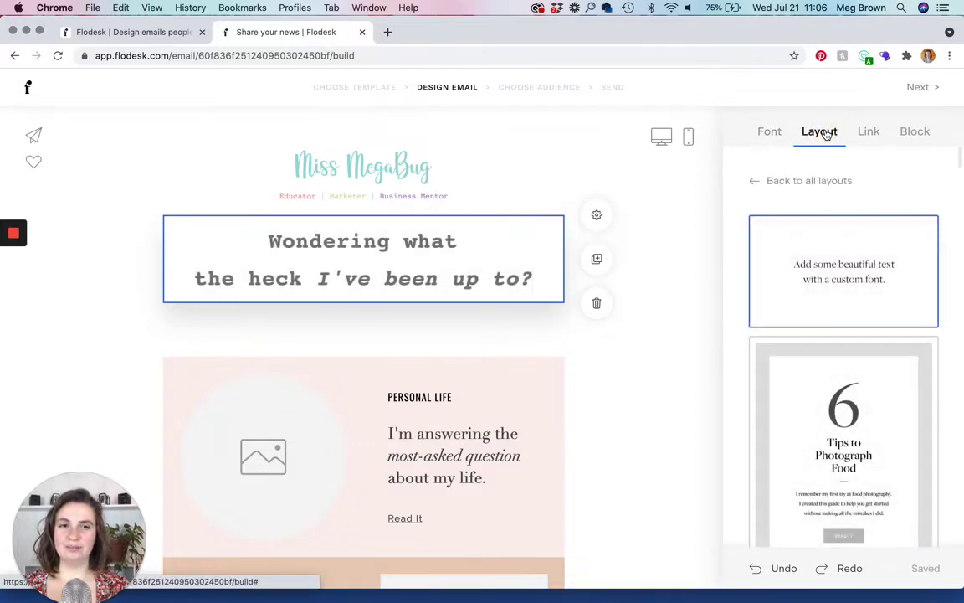
left_click(870, 134)
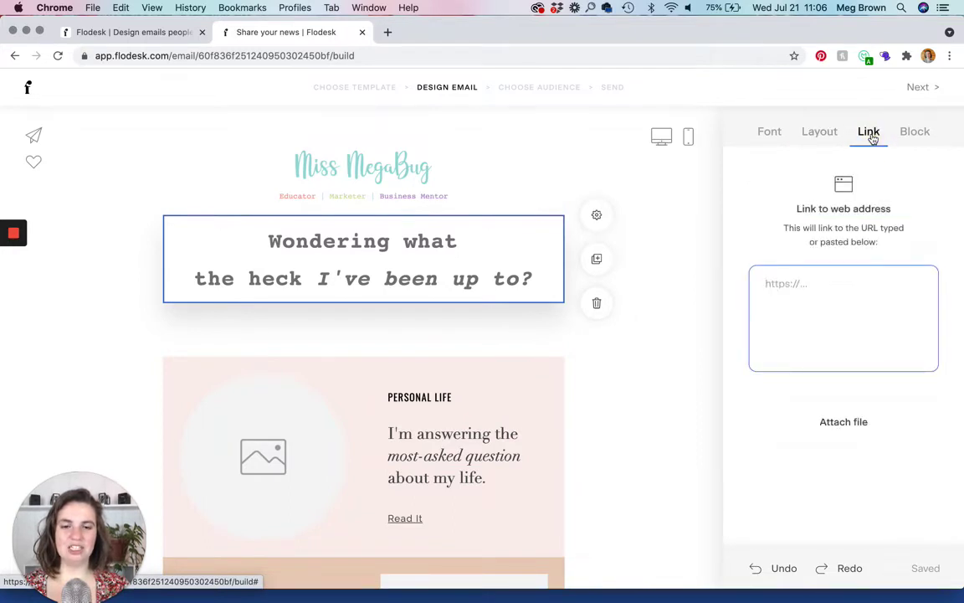
left_click(918, 139)
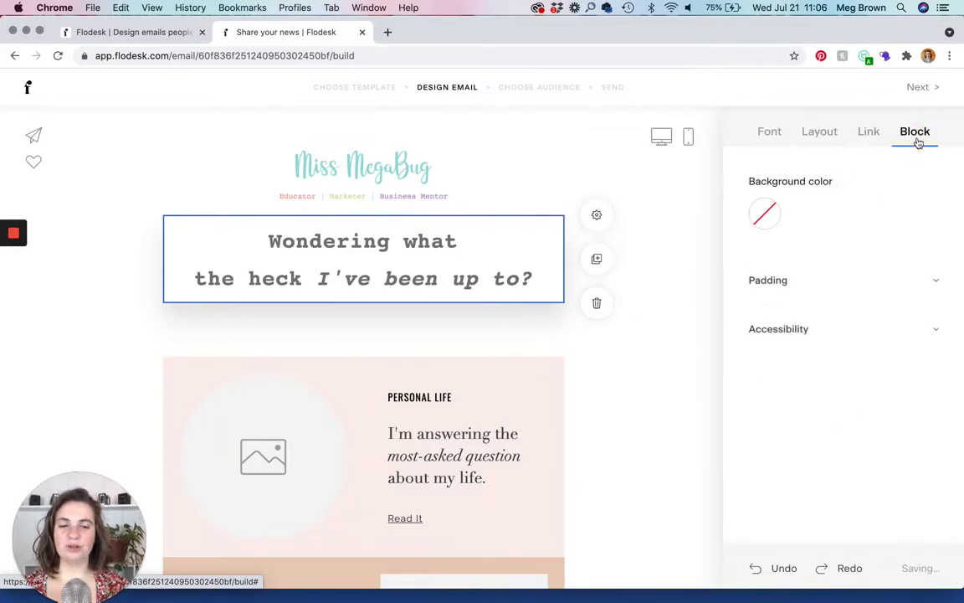
left_click(769, 132)
scroll(755, 144, "down", 3)
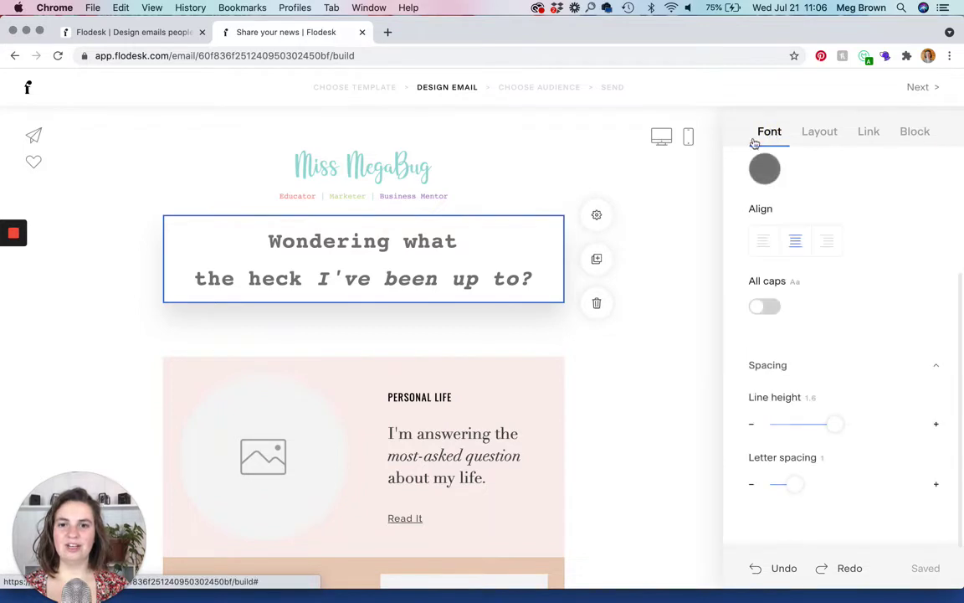
Select the pink Personal Life block and browse the alternative layouts offered for it.
left_click(364, 379)
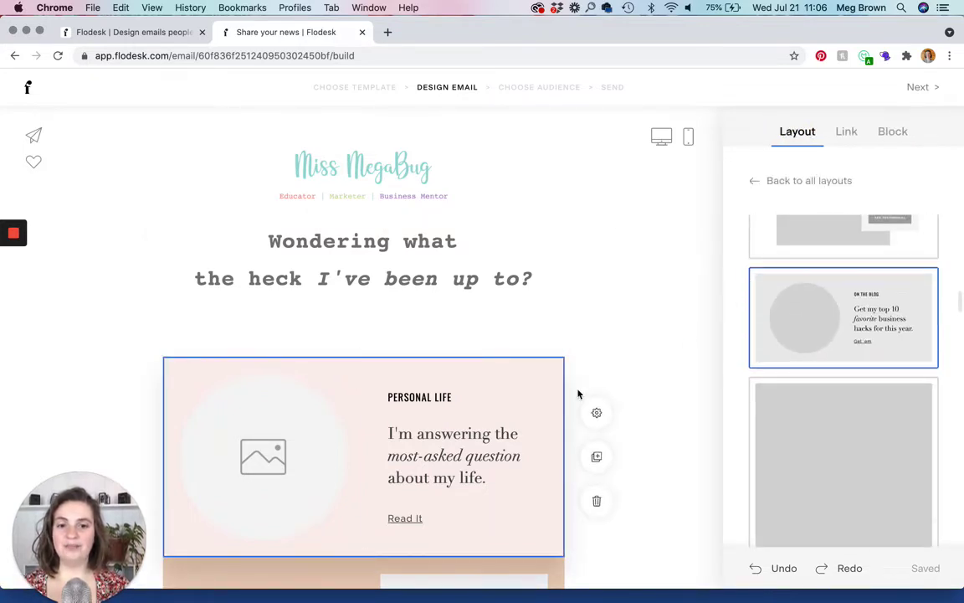
scroll(826, 293, "down", 5)
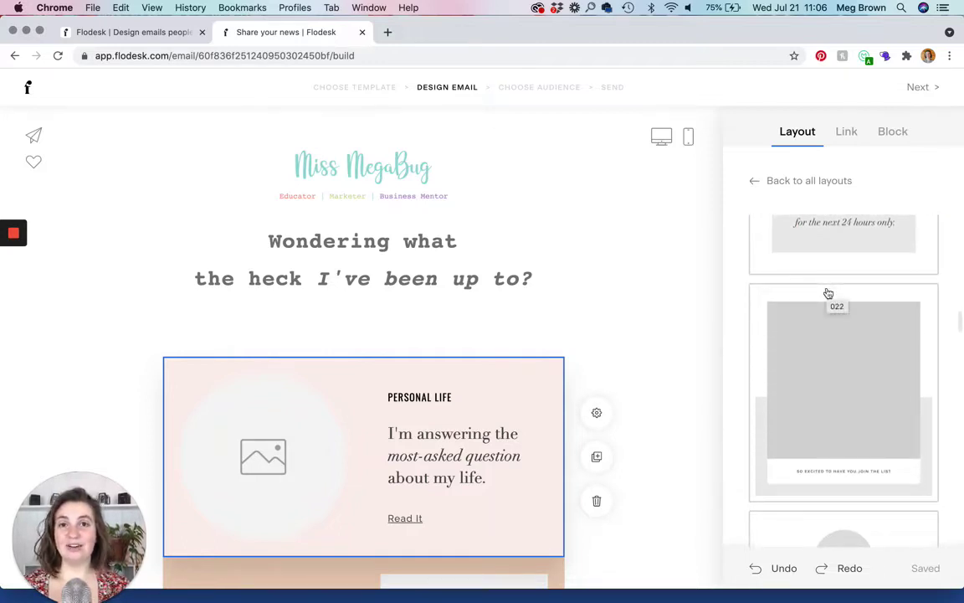
scroll(828, 293, "down", 5)
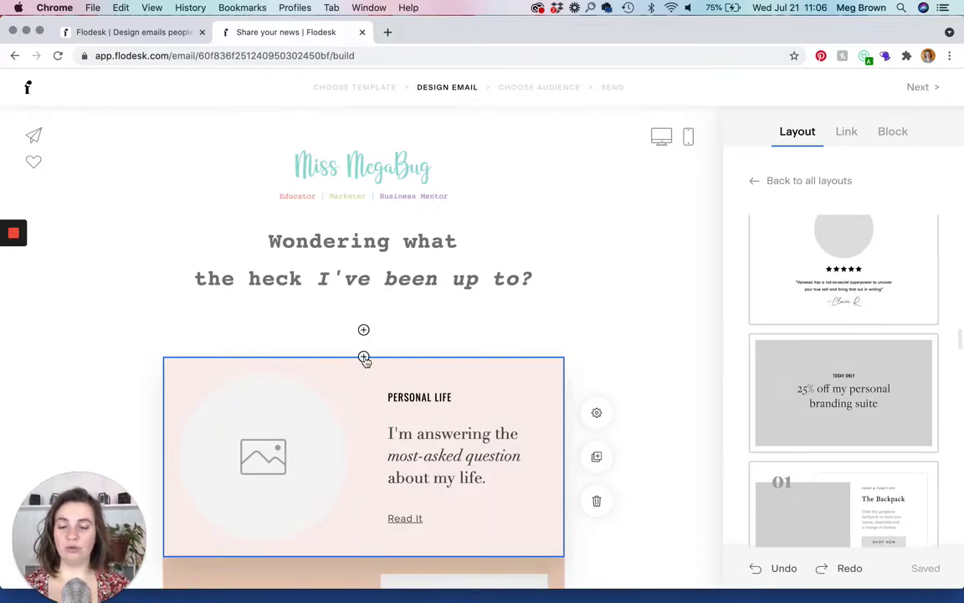
Try a Video block above the Personal Life section and delete it again.
left_click(364, 358)
scroll(366, 362, "down", 2)
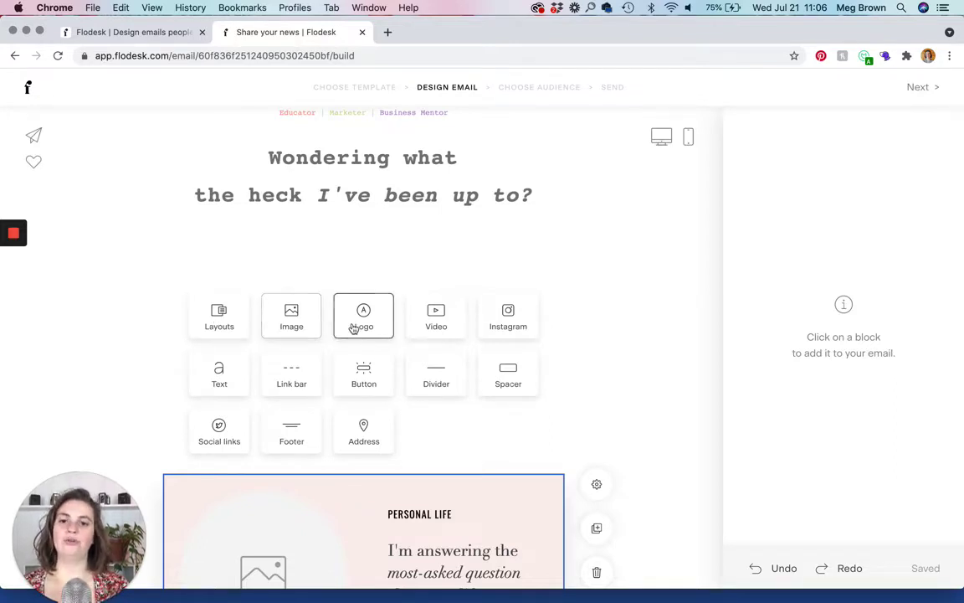
left_click(441, 327)
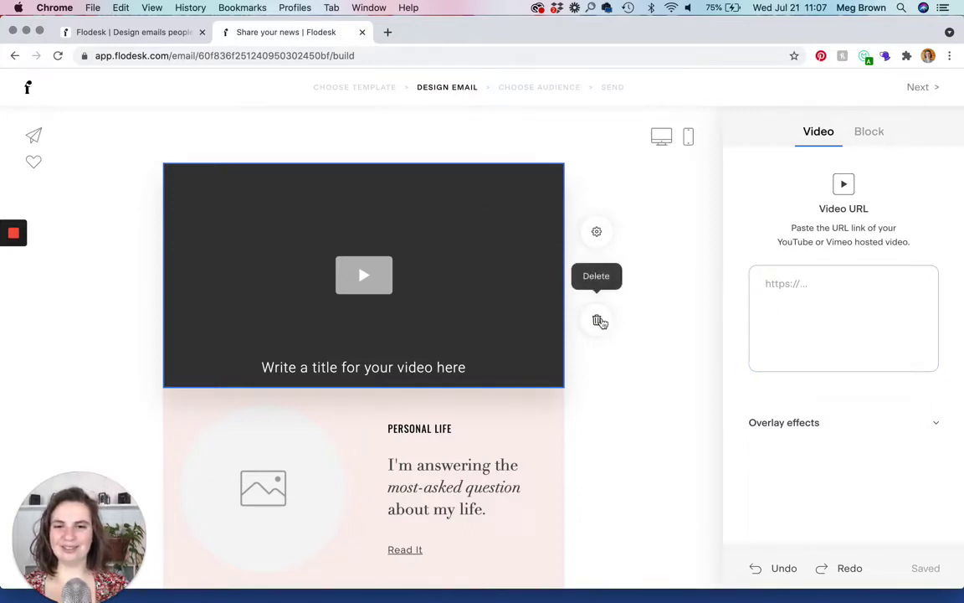
left_click(597, 321)
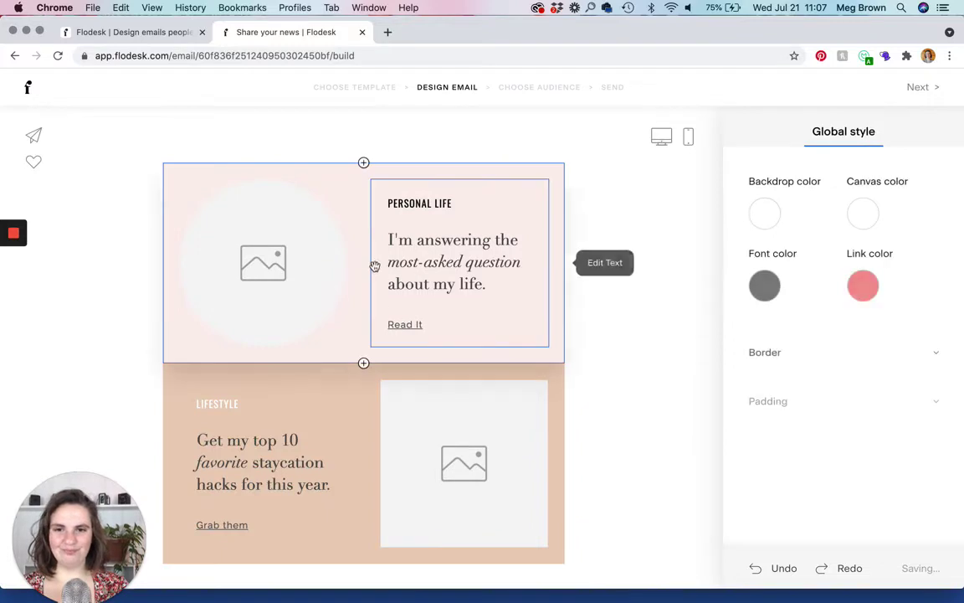
Try an Instagram block above the Personal Life section and remove it again.
left_click(364, 164)
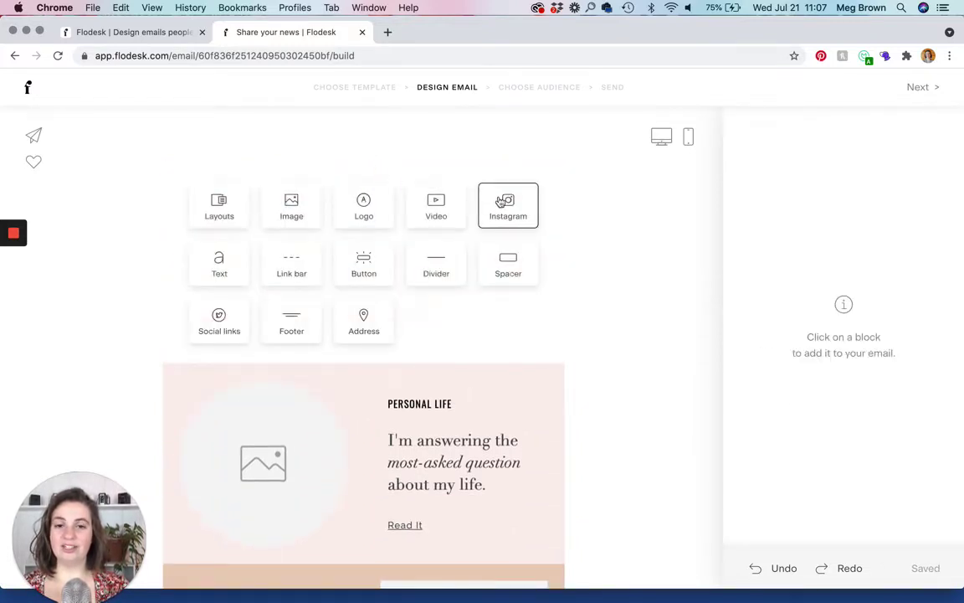
left_click(500, 201)
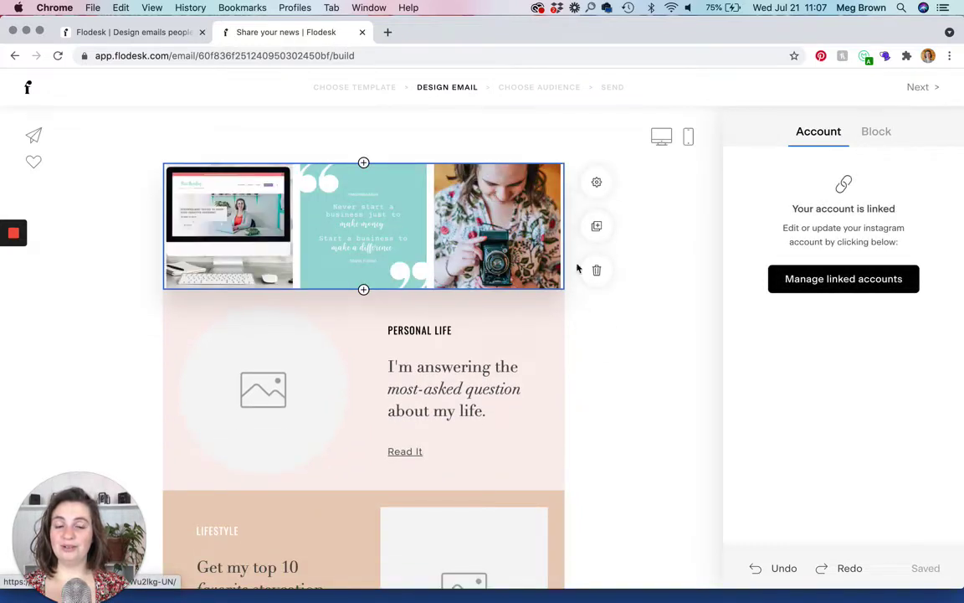
left_click(597, 269)
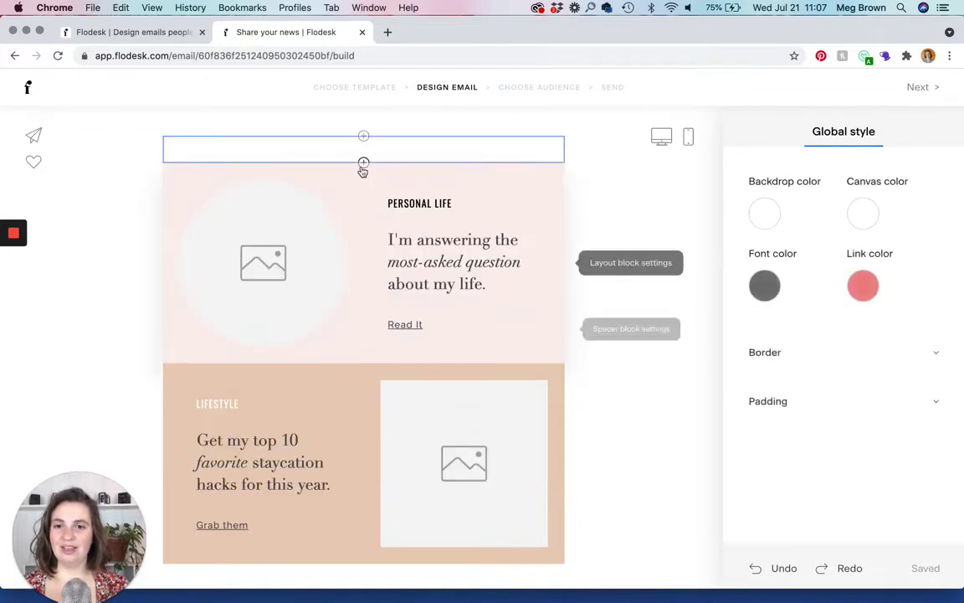
Add a Link bar block above the Personal Life section and a Social links block above that.
left_click(363, 163)
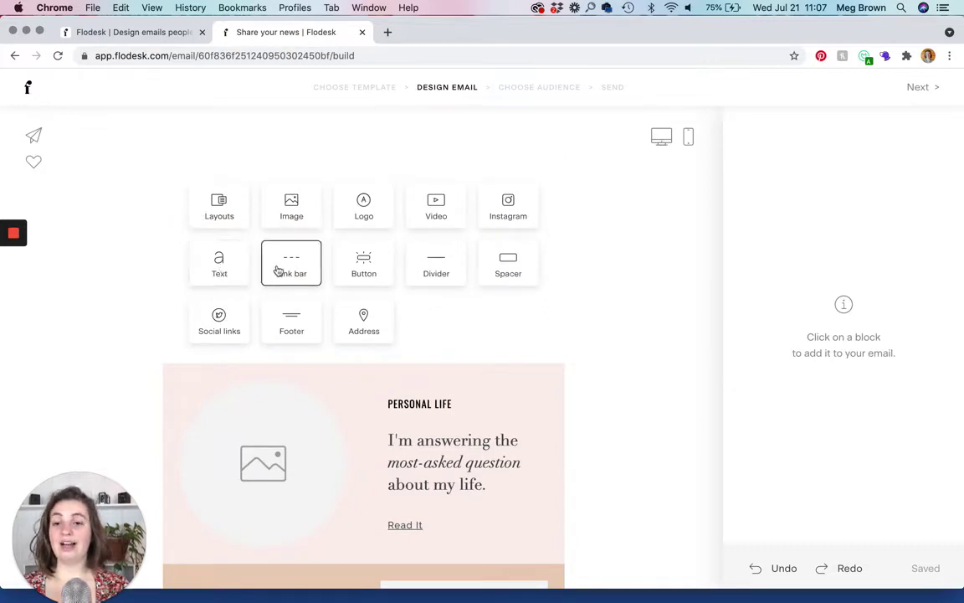
left_click(278, 269)
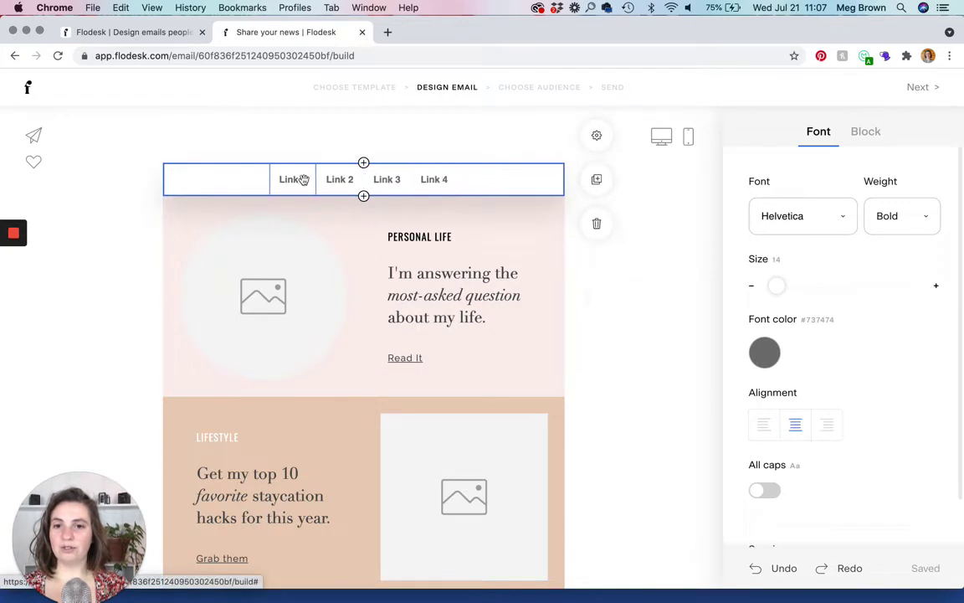
left_click(363, 164)
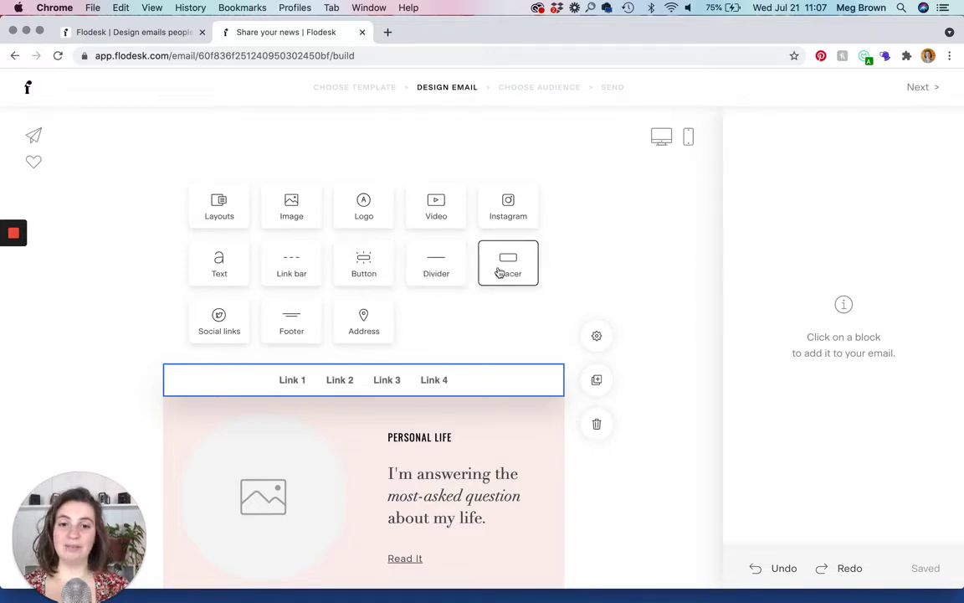
left_click(236, 332)
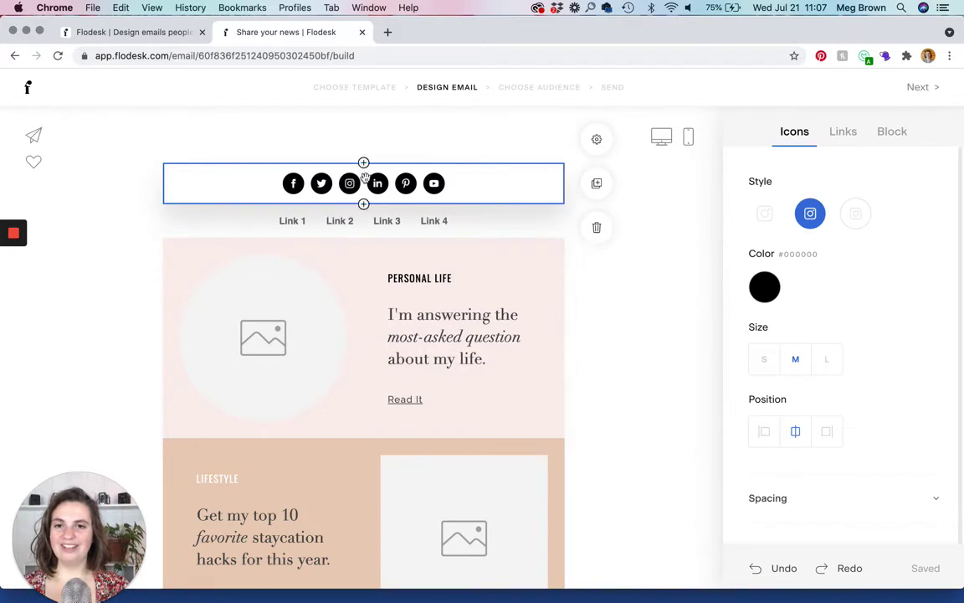
Review the available block types and examine the address and footer blocks at the end of the email.
left_click(364, 162)
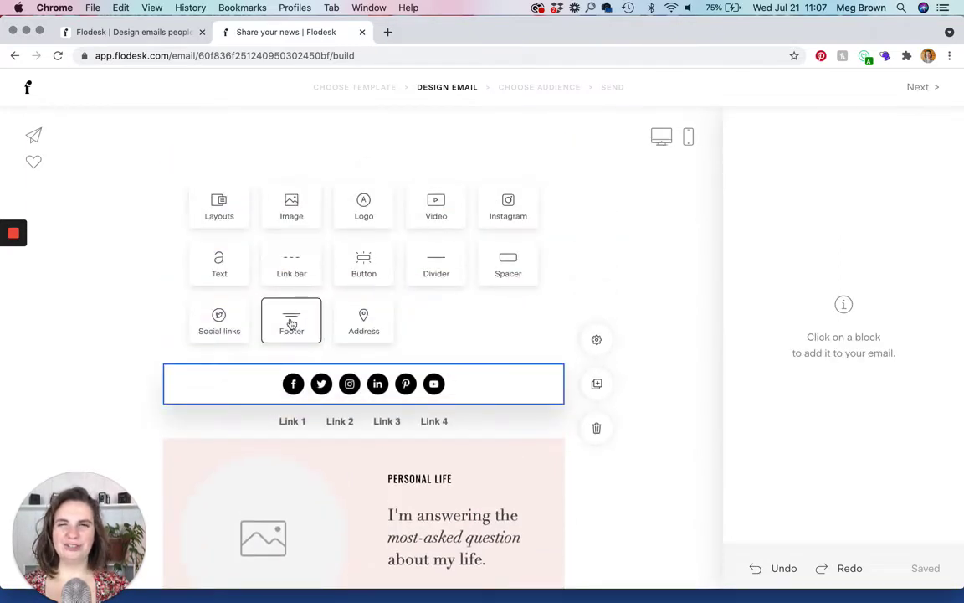
scroll(361, 327, "down", 15)
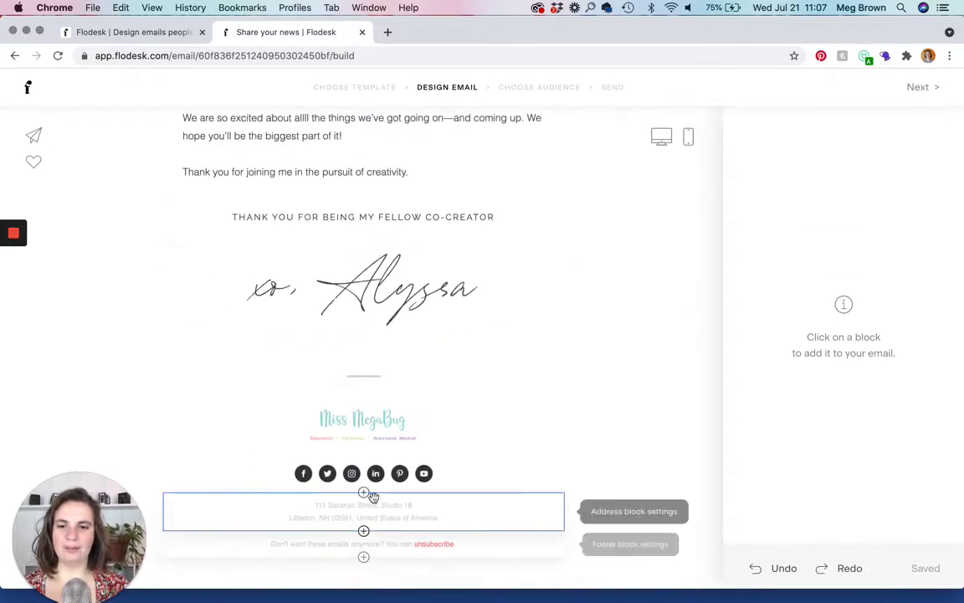
scroll(381, 469, "up", 15)
scroll(380, 471, "up", 3)
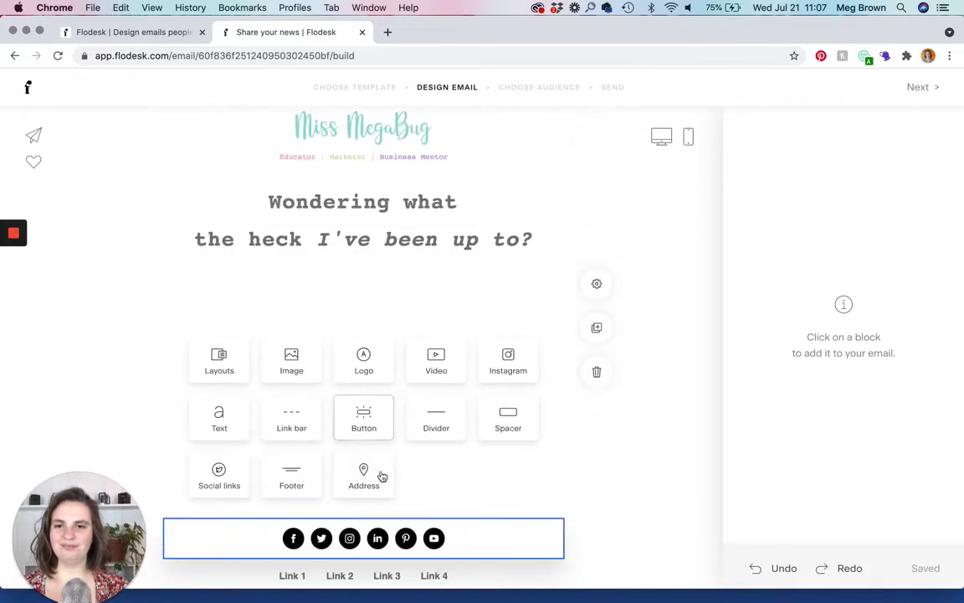
scroll(377, 469, "down", 2)
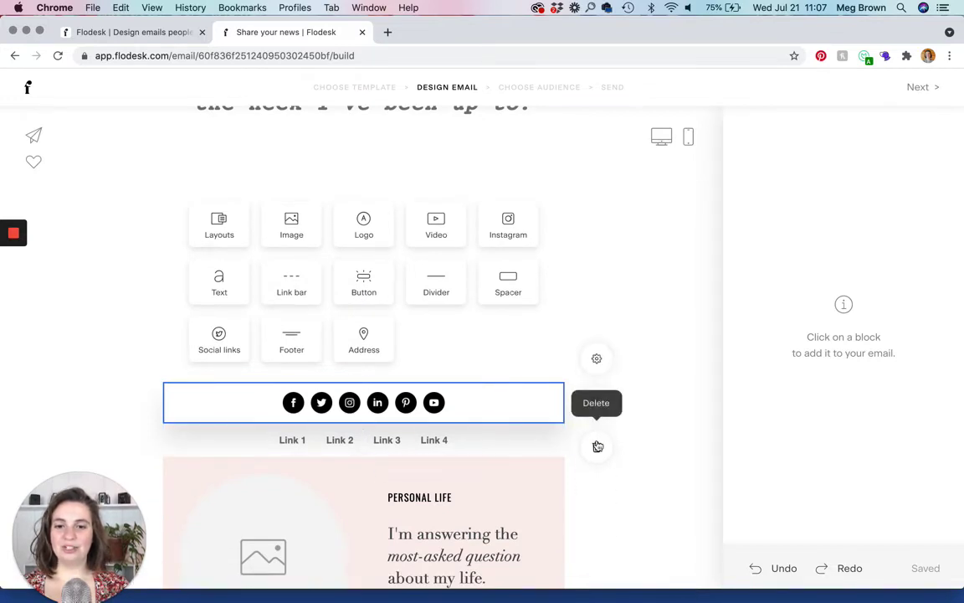
Delete the Social links and Link bar blocks above the Personal Life section.
left_click(598, 446)
left_click(545, 398)
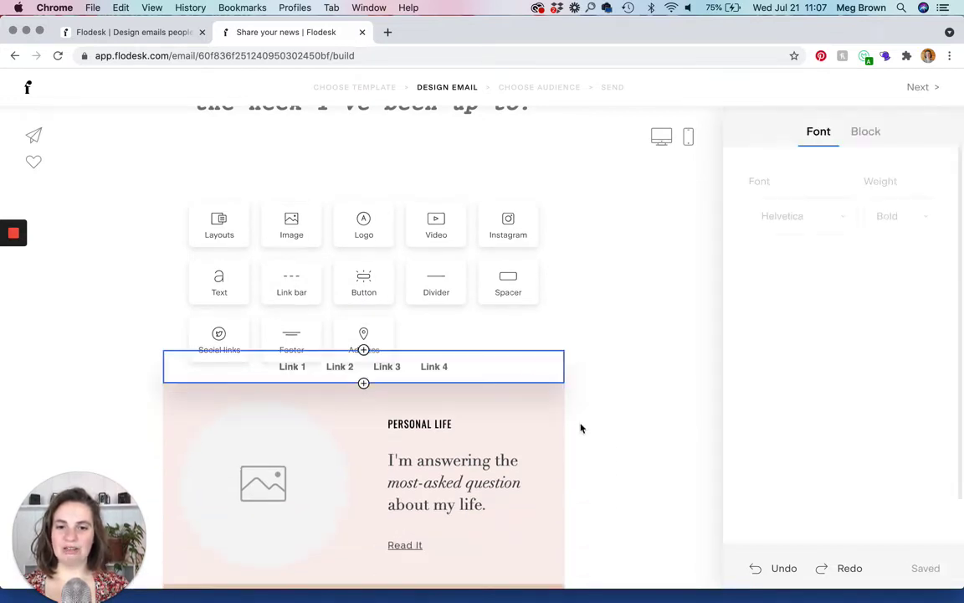
left_click(596, 241)
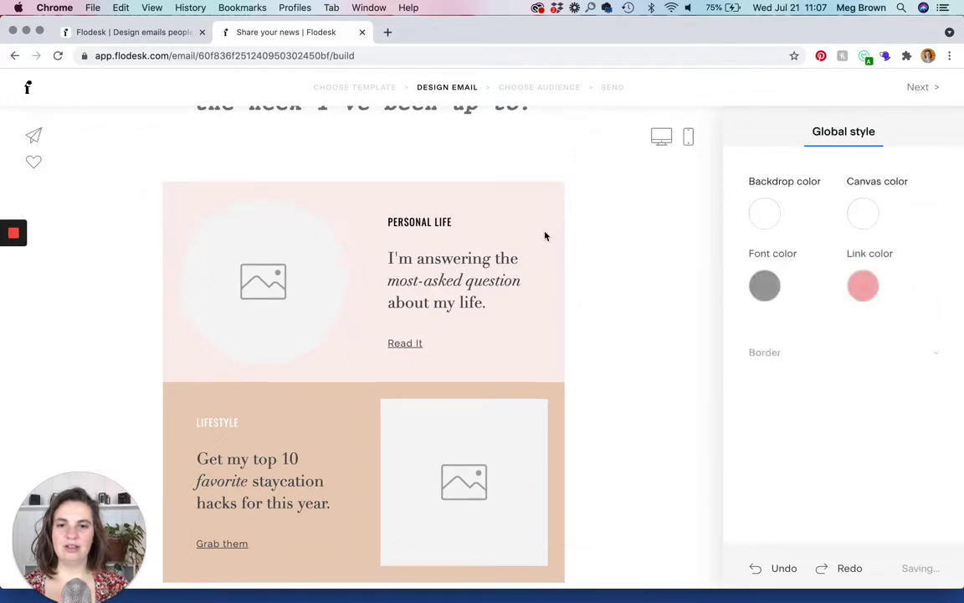
Try the five-star testimonial and "25% off my personal branding suite" layouts on the Personal Life block, ending with "The Backpack" layout.
left_click(352, 201)
scroll(882, 445, "down", 10)
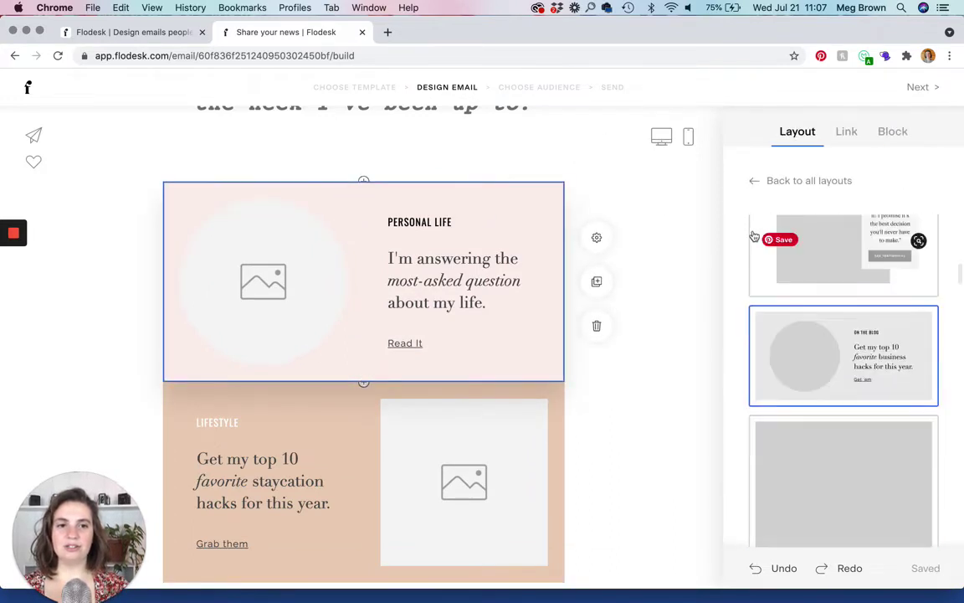
scroll(882, 446, "down", 5)
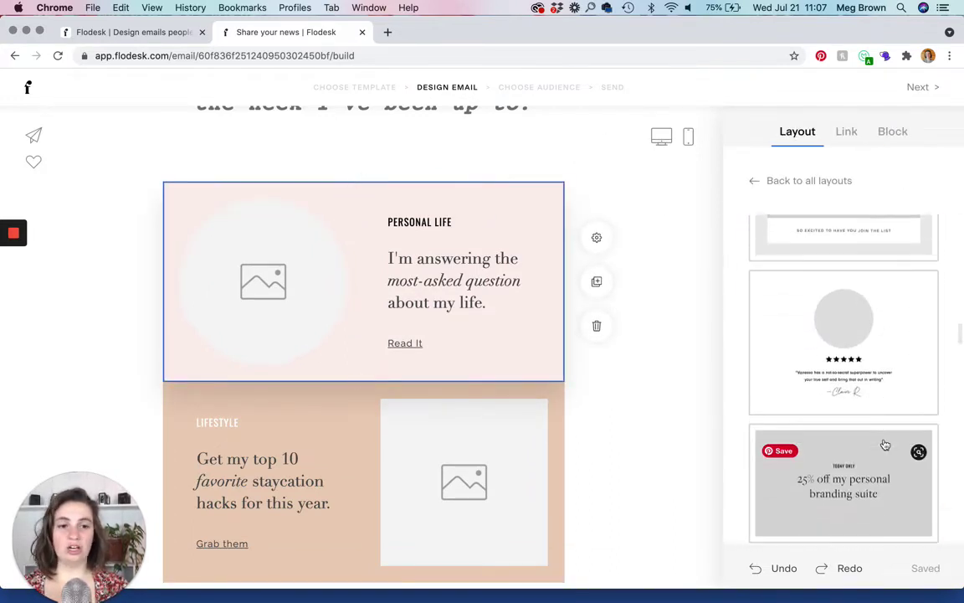
scroll(882, 445, "up", 1)
left_click(887, 343)
scroll(885, 340, "down", 2)
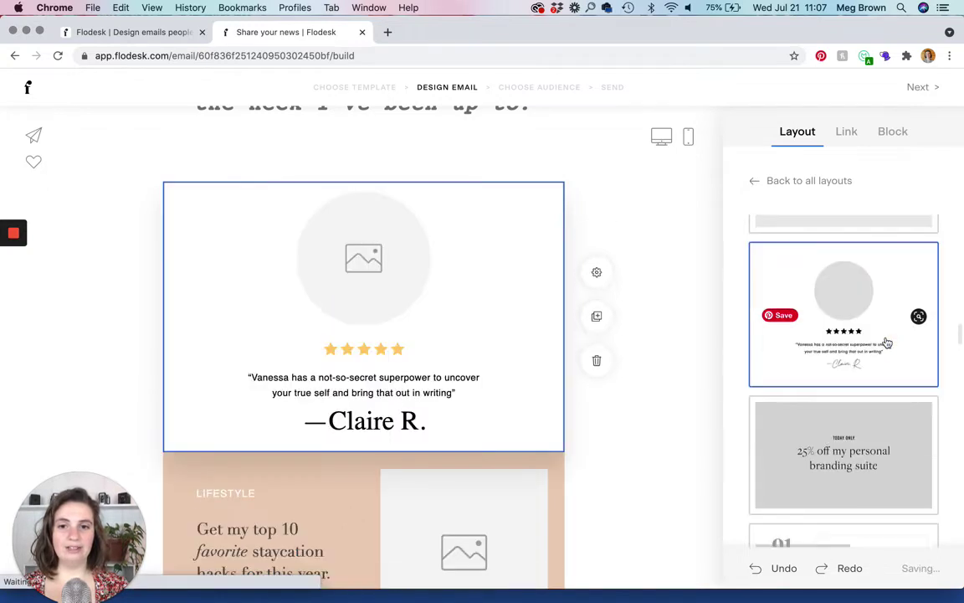
left_click(865, 448)
scroll(865, 448, "down", 5)
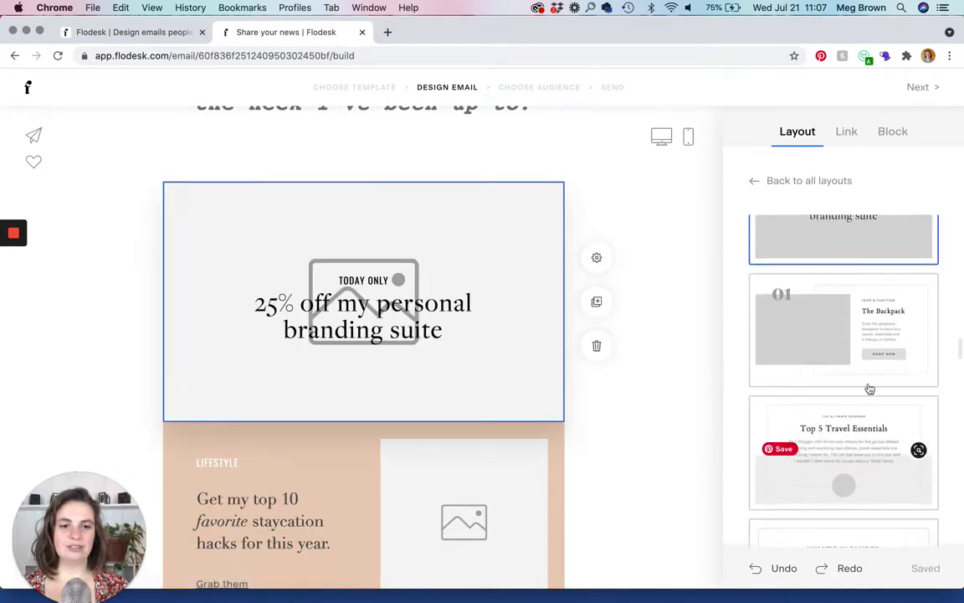
left_click(876, 337)
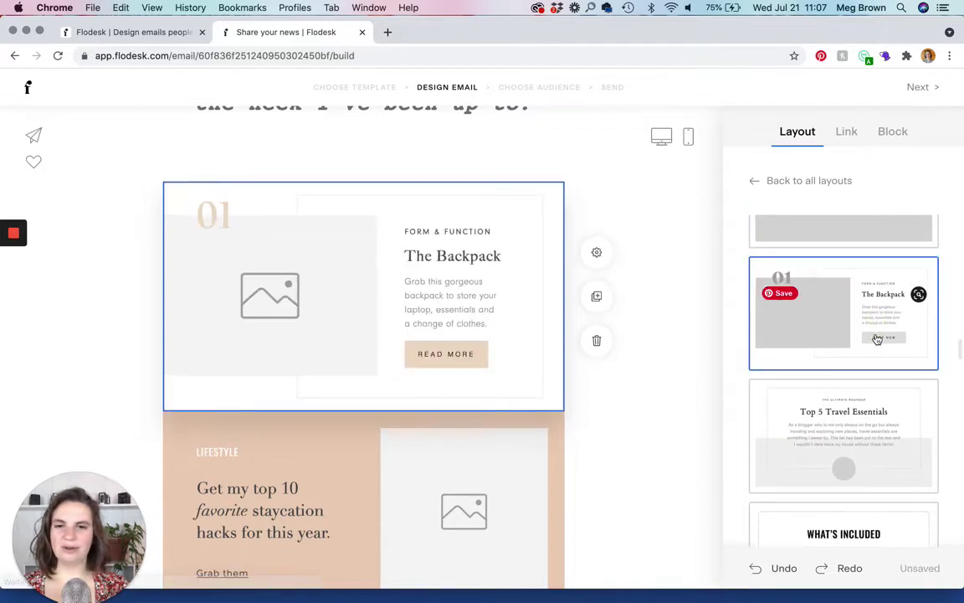
Open the web address link settings of The Backpack block, and flip the block's layout.
left_click(846, 133)
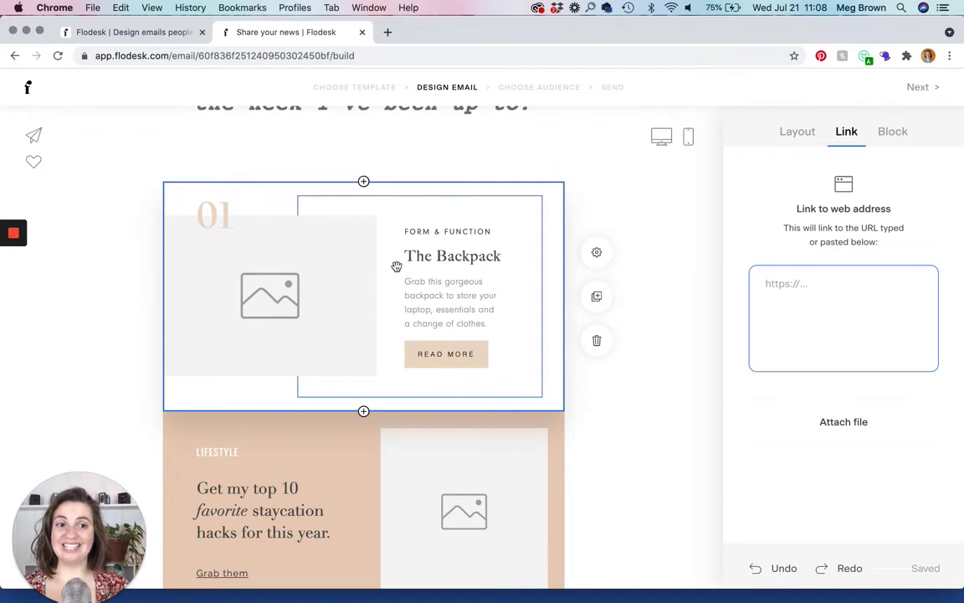
left_click(827, 274)
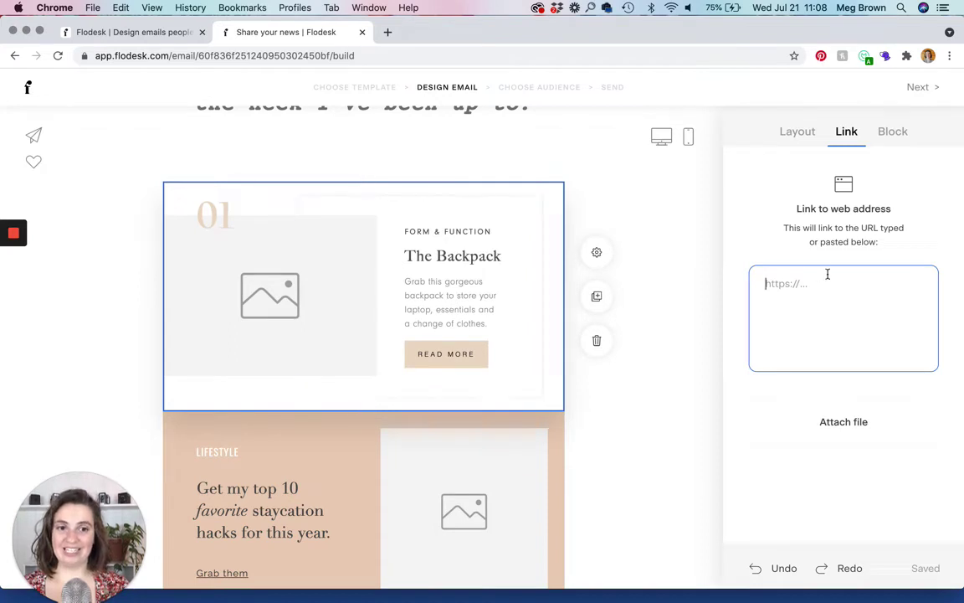
left_click(897, 132)
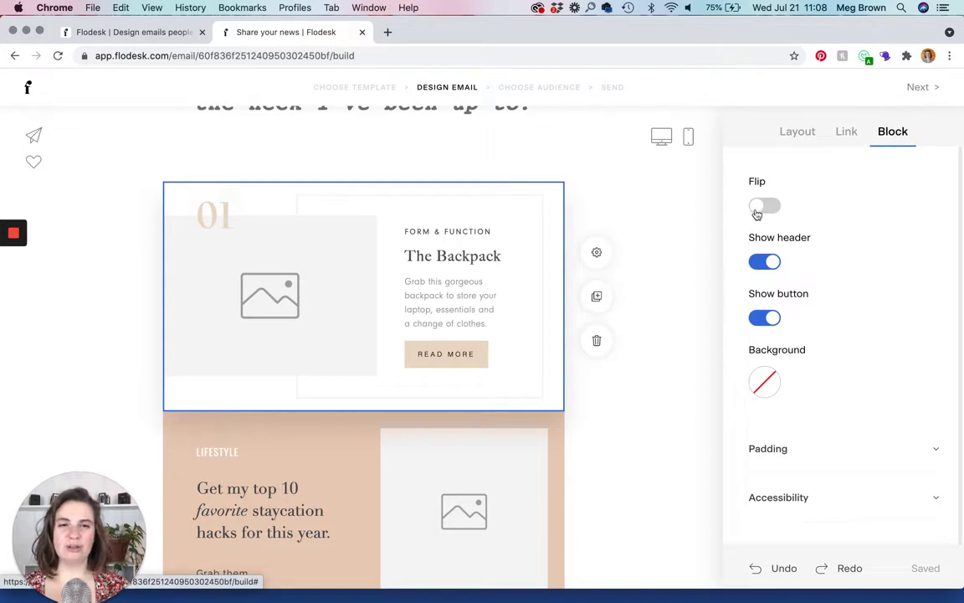
left_click(766, 205)
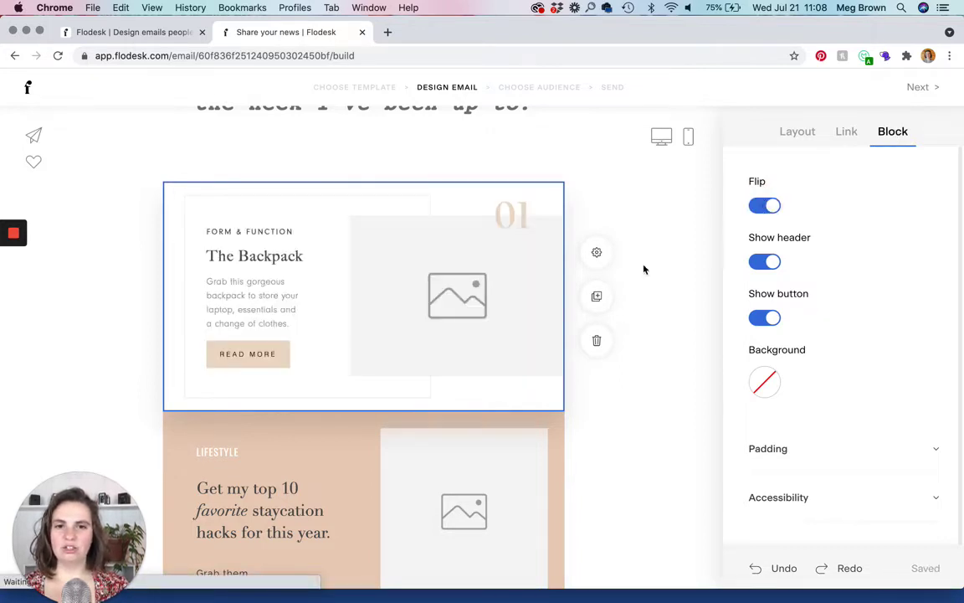
Duplicate The Backpack block and turn off Flip on the copy so the two layouts alternate.
left_click(596, 298)
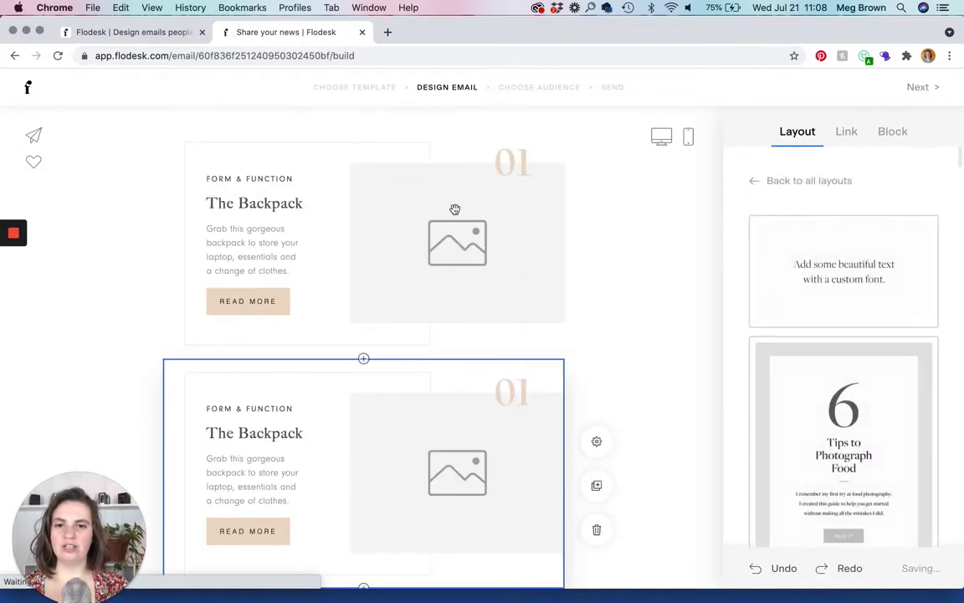
left_click(890, 131)
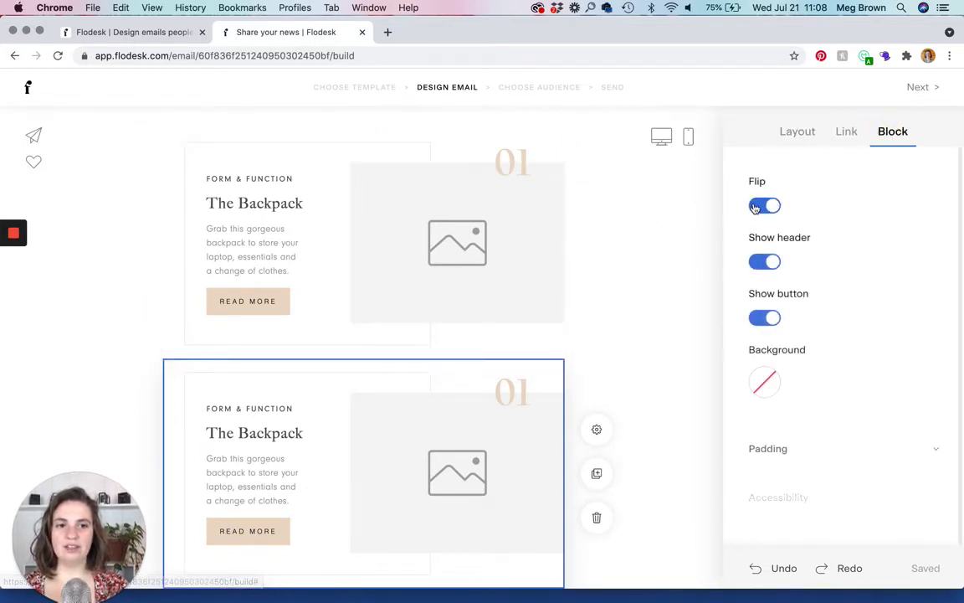
left_click(757, 207)
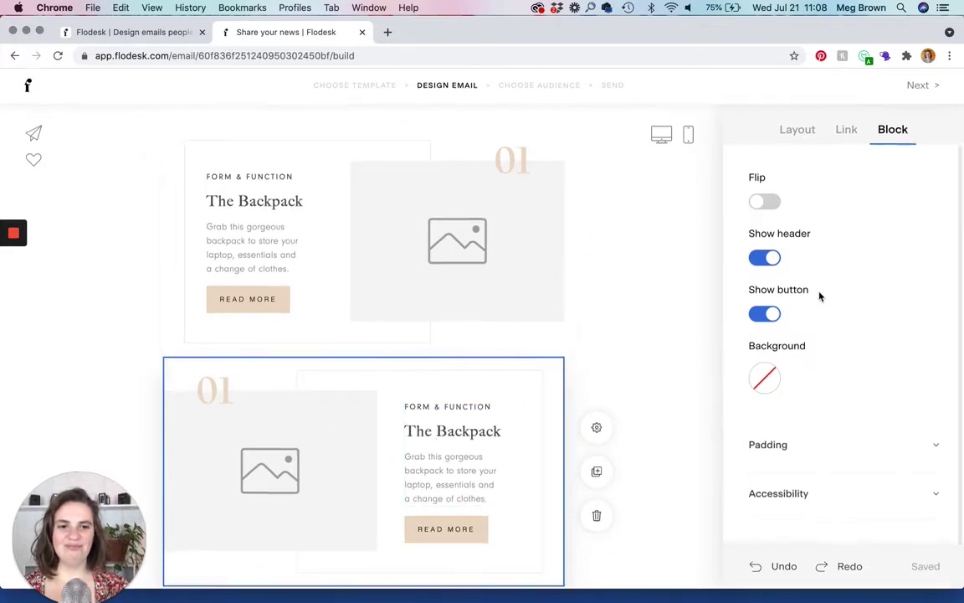
Try hiding the header and the button on the lower Backpack block.
left_click(762, 261)
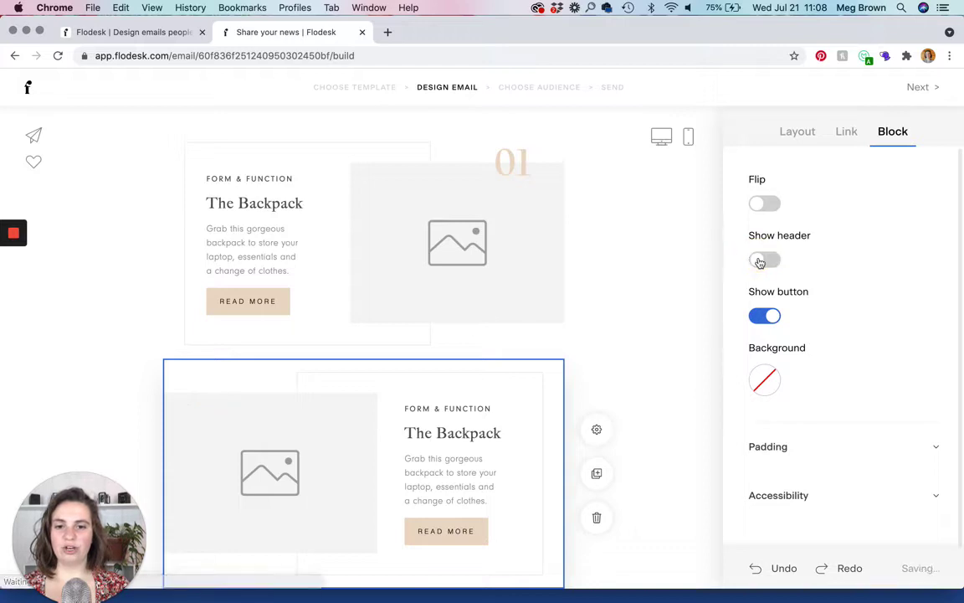
key("super+z")
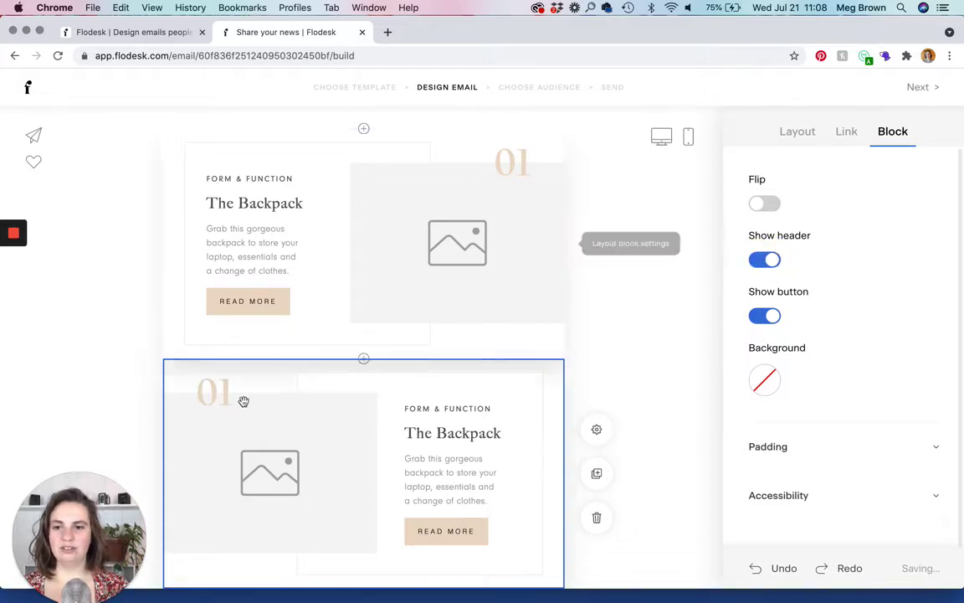
left_click(765, 260)
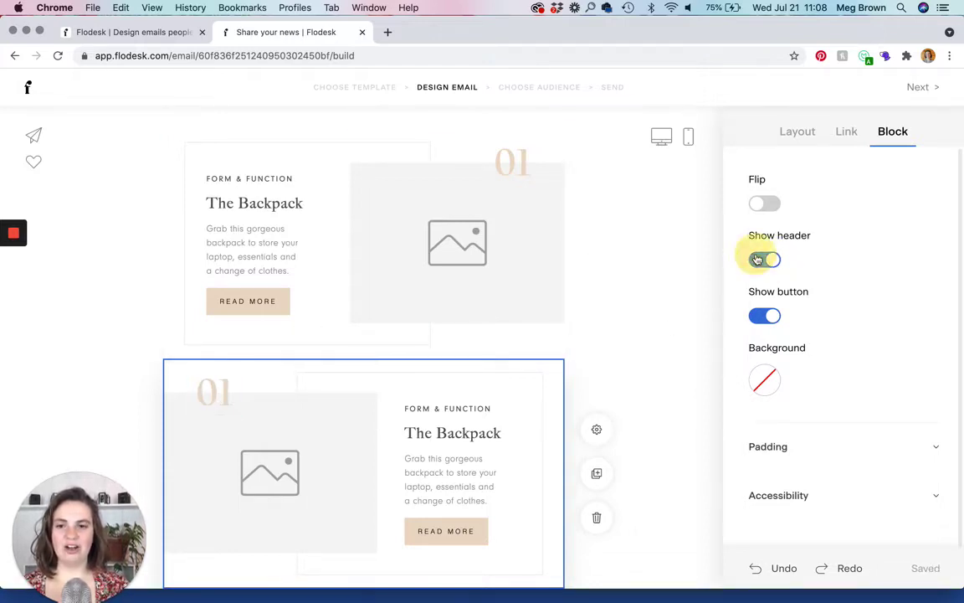
left_click(769, 261)
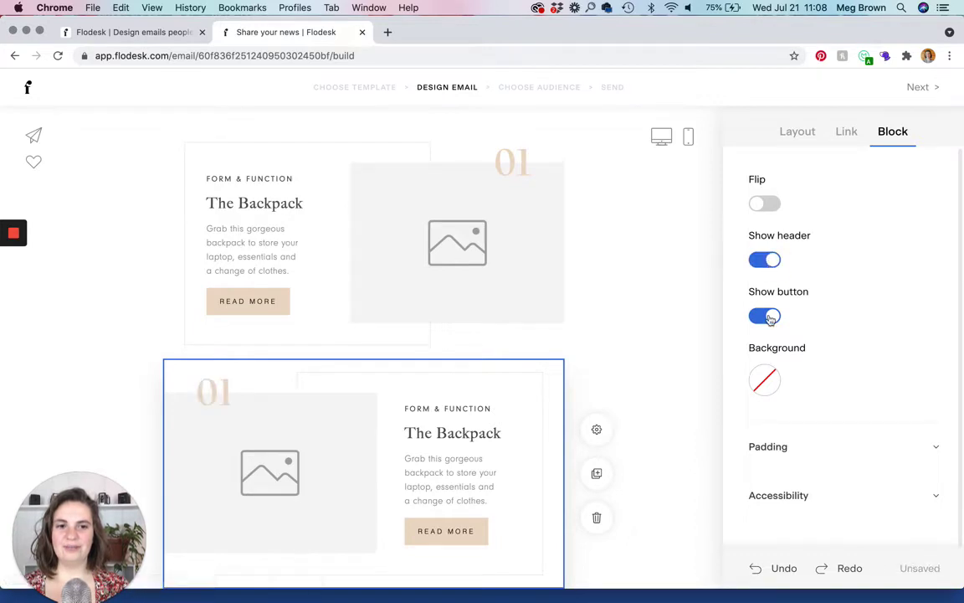
left_click(763, 320)
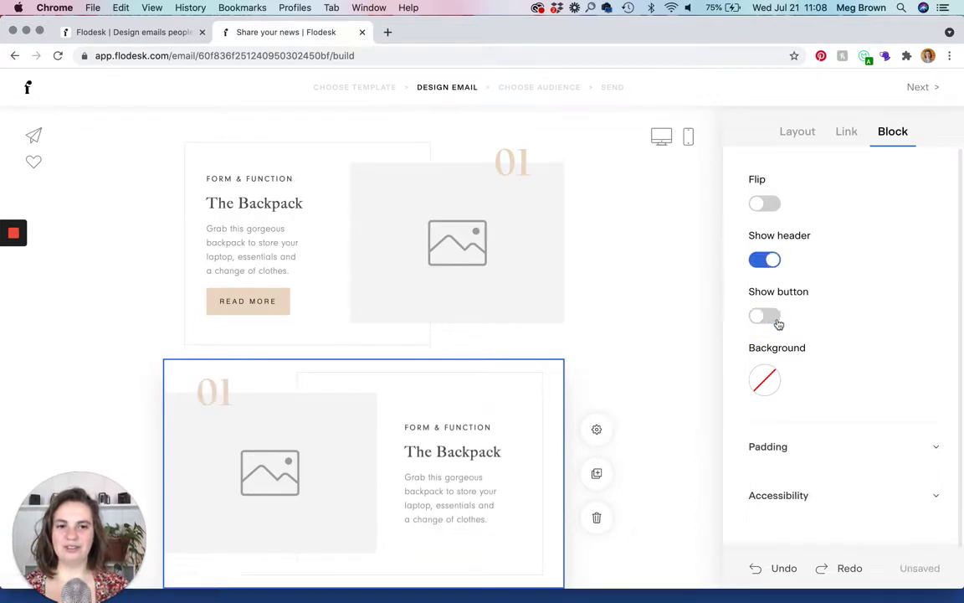
left_click(771, 318)
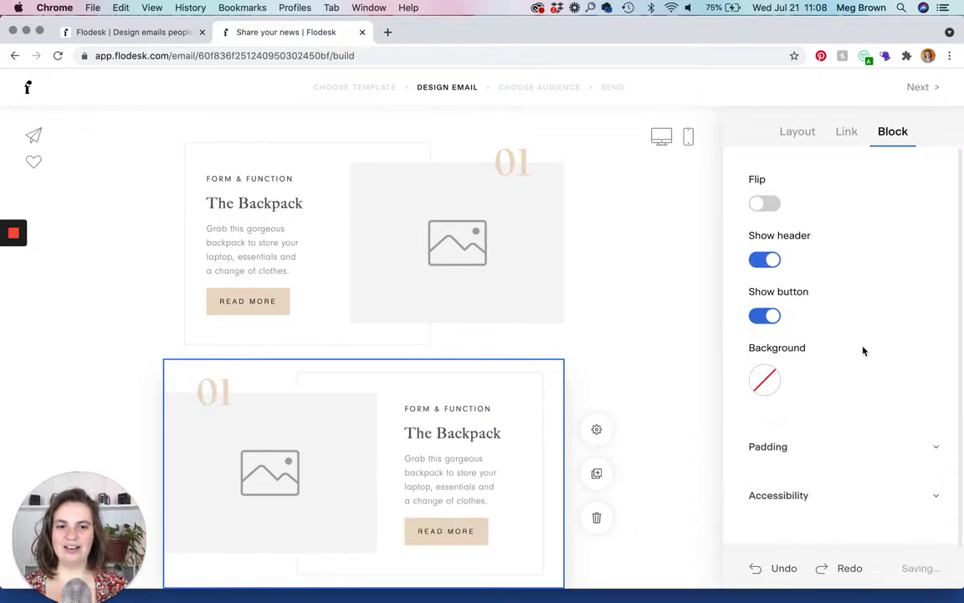
Set the lower Backpack block's background to the green brand color #BDCE8E.
left_click(766, 381)
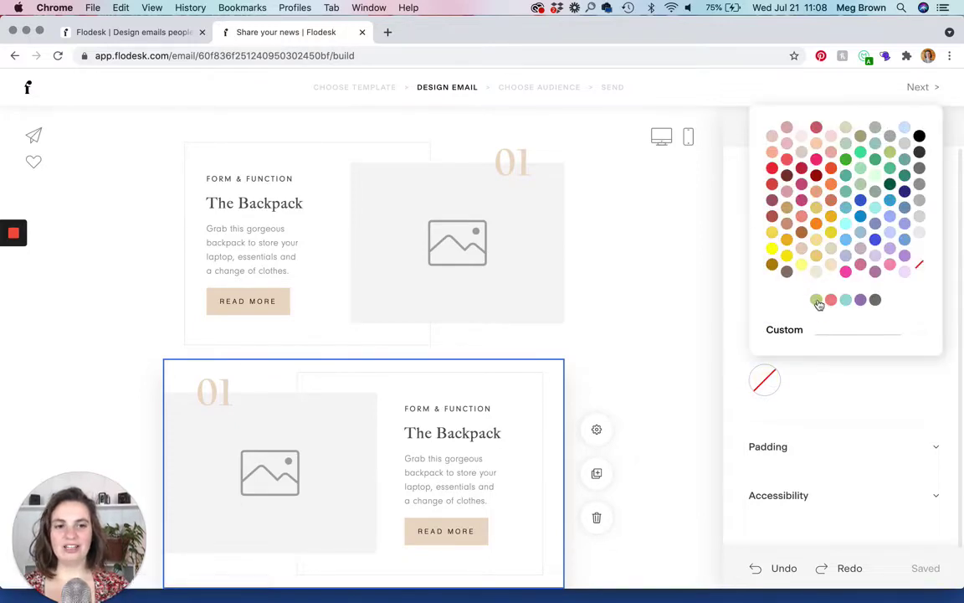
left_click(817, 301)
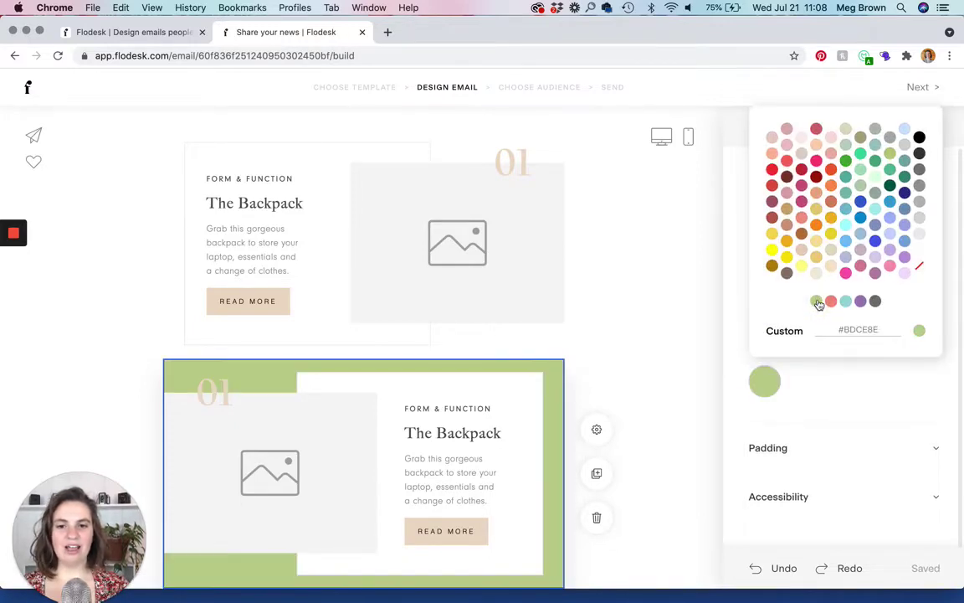
left_click(877, 395)
Examine the padding and accessibility settings of the lower Backpack block.
left_click(933, 450)
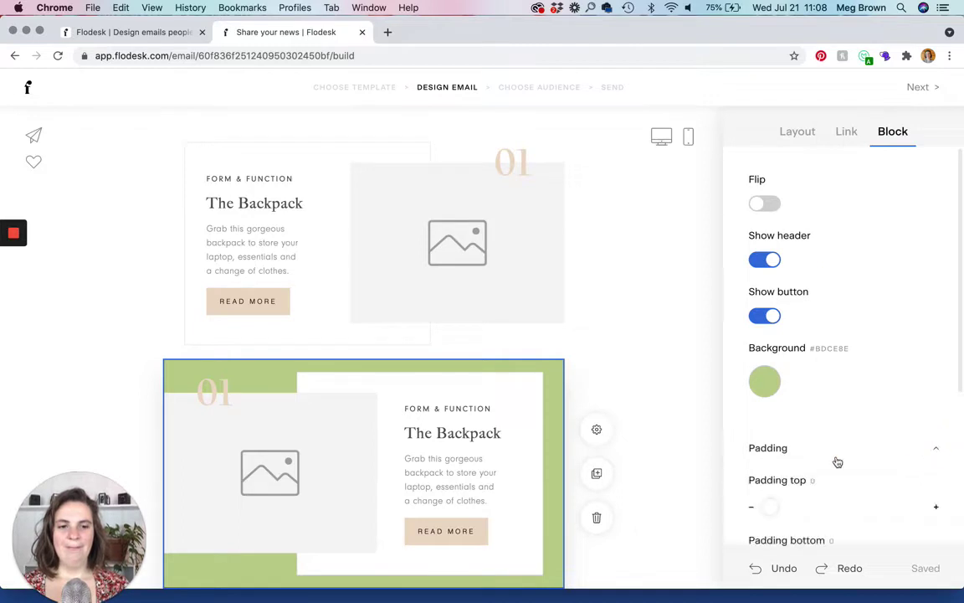
scroll(837, 460, "down", 5)
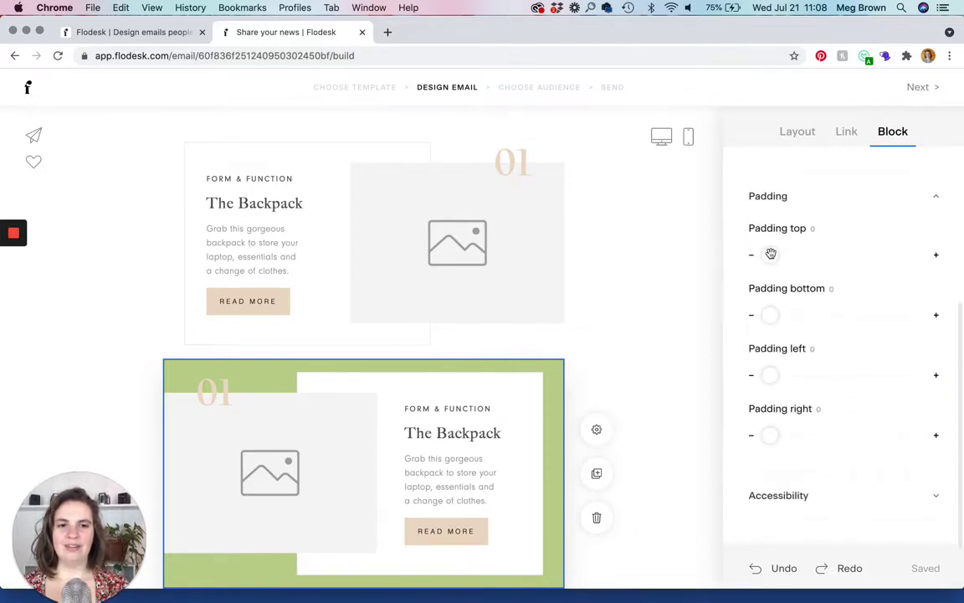
left_click_drag(771, 254, 749, 252)
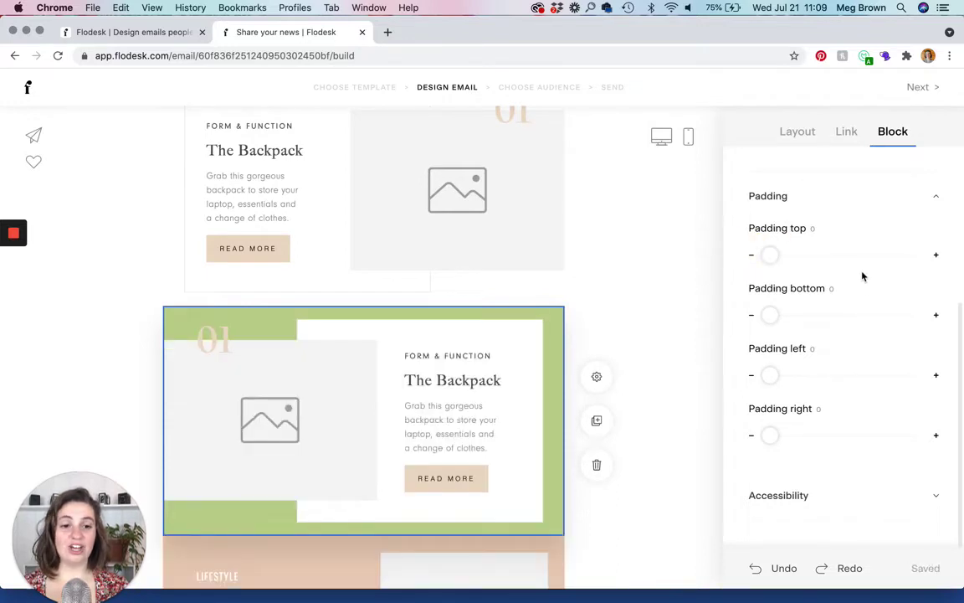
left_click(794, 497)
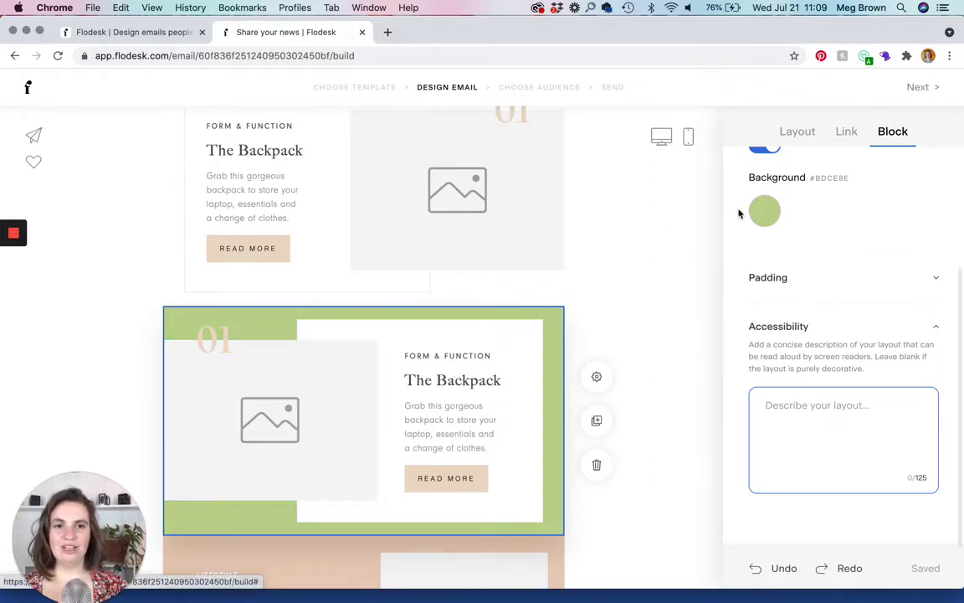
left_click(641, 322)
Shorten the lower block's heading to "The Backpac" and check the font settings of its label and paragraph.
scroll(642, 323, "down", 1)
scroll(642, 323, "down", 1)
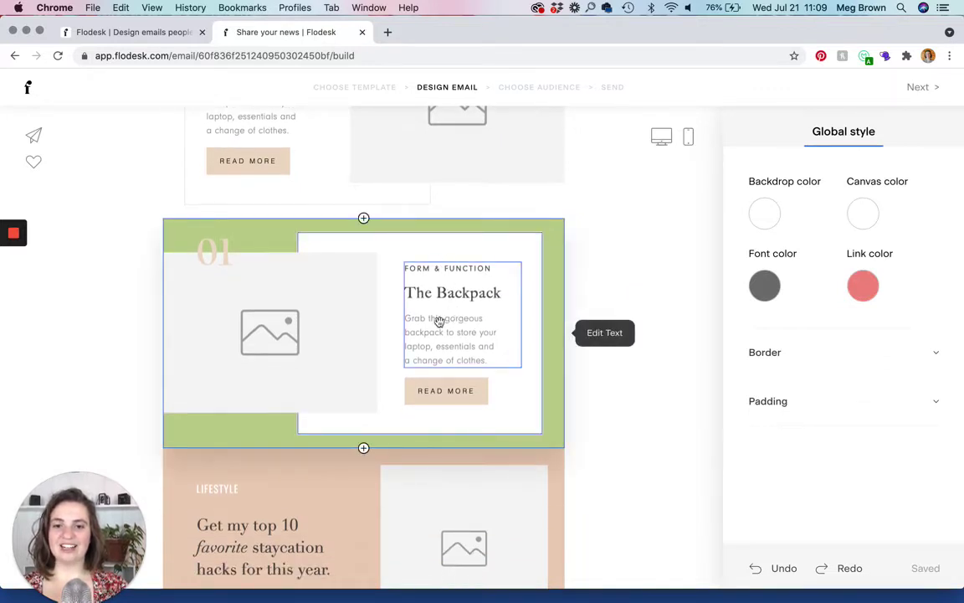
left_click(456, 268)
left_click(456, 268)
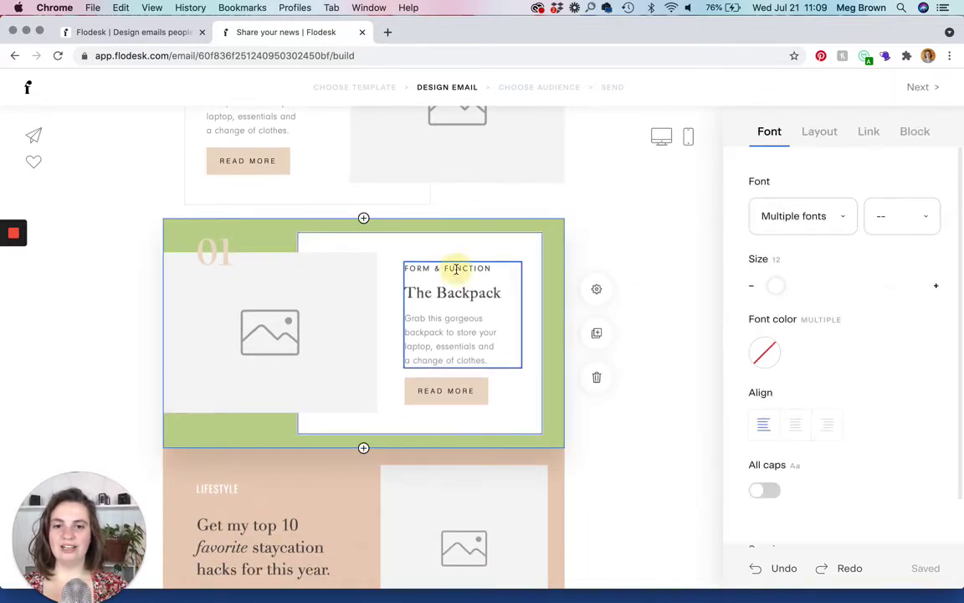
left_click_drag(492, 267, 407, 268)
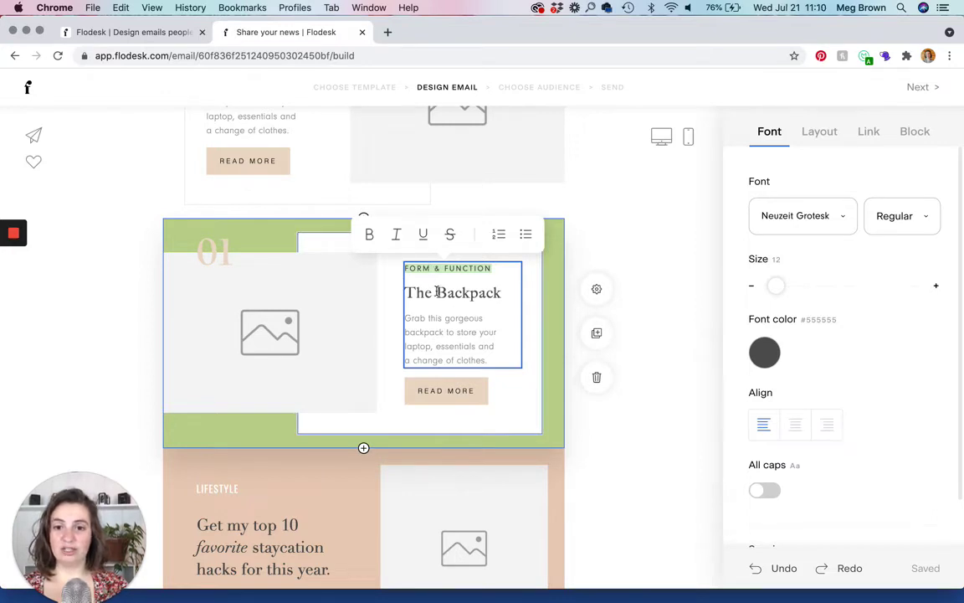
left_click(436, 291)
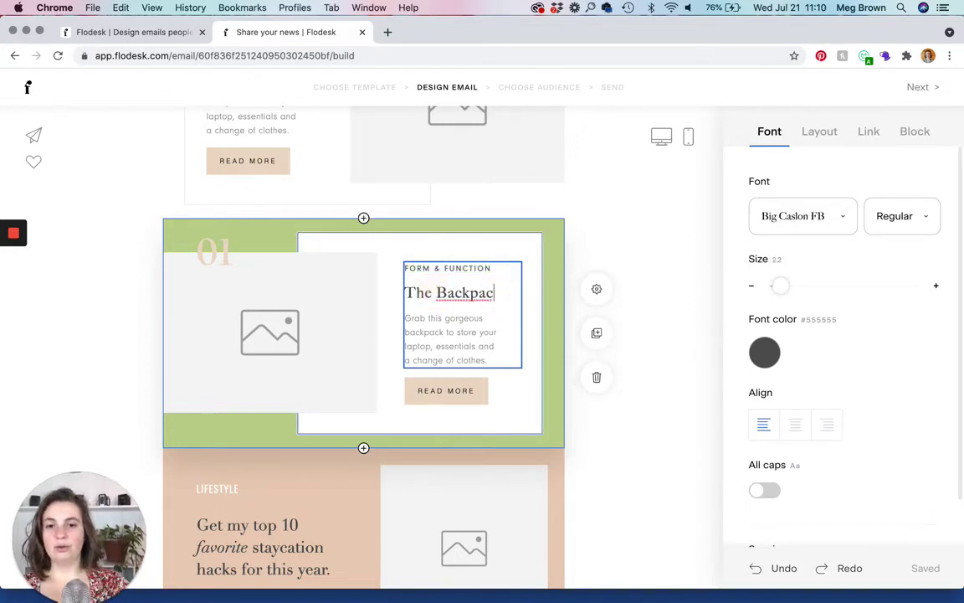
left_click(476, 358)
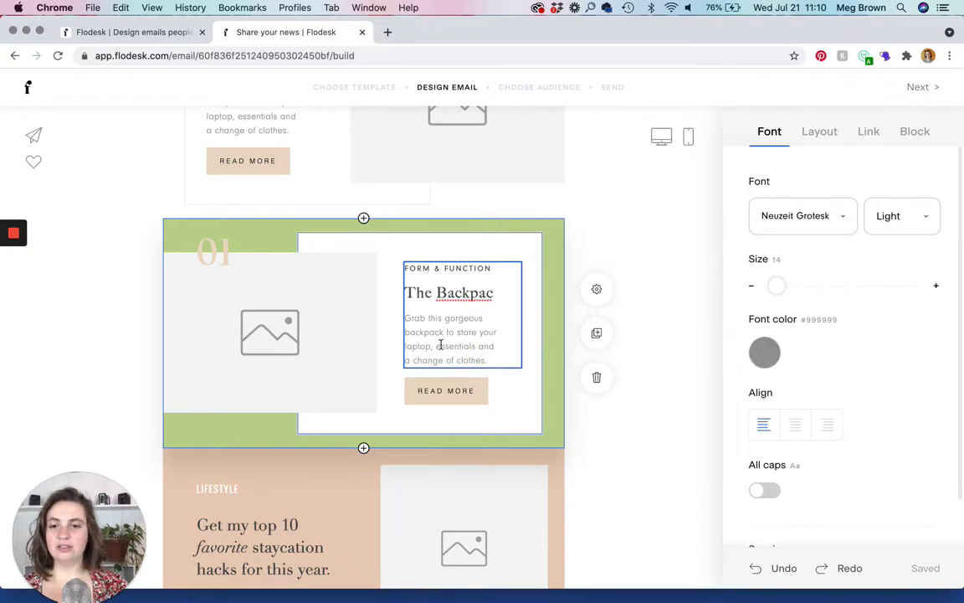
Give the lower block's READ MORE button the outlined style with rounded corners and try the center and right positions, ending with left.
left_click(450, 392)
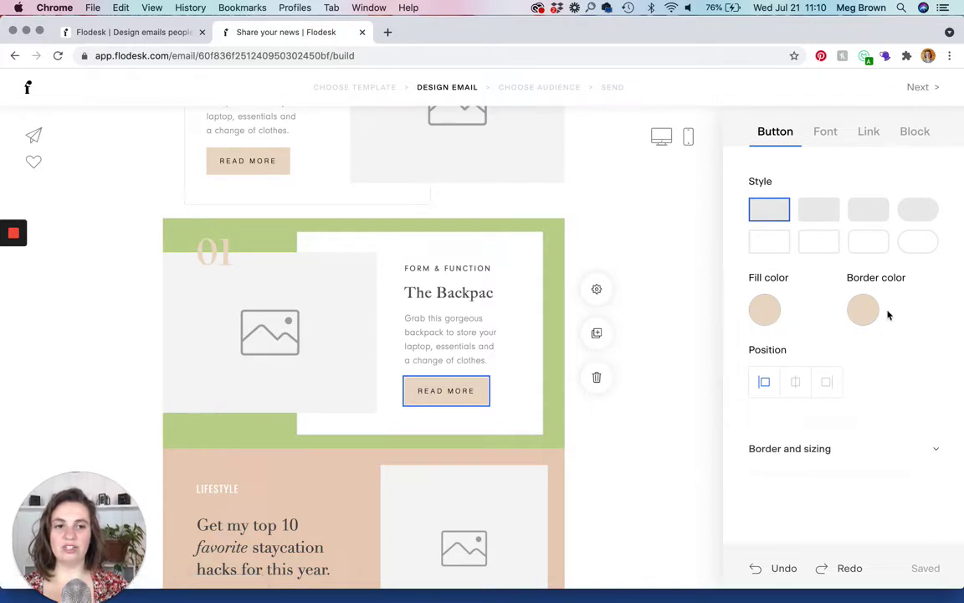
left_click(875, 243)
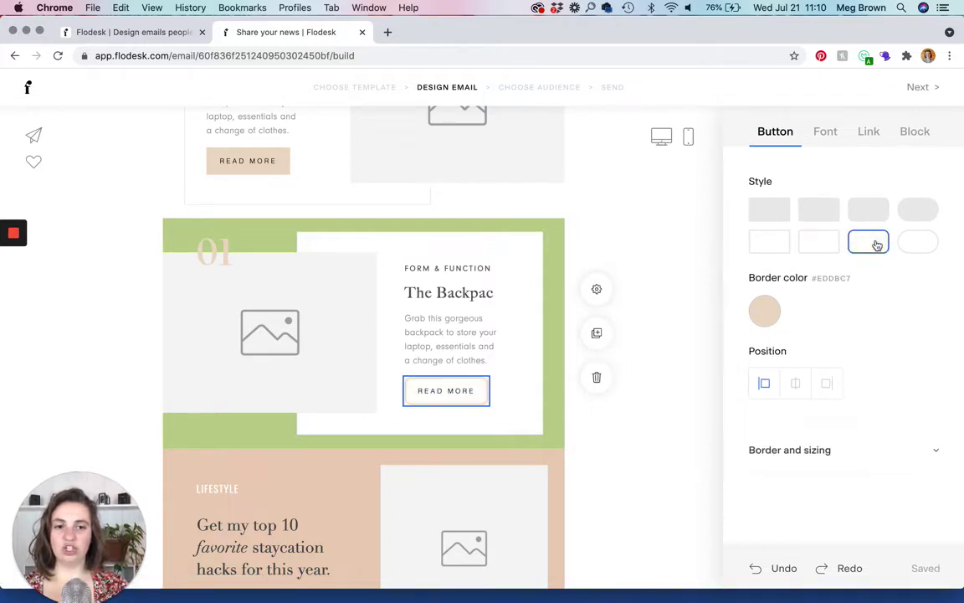
left_click(798, 384)
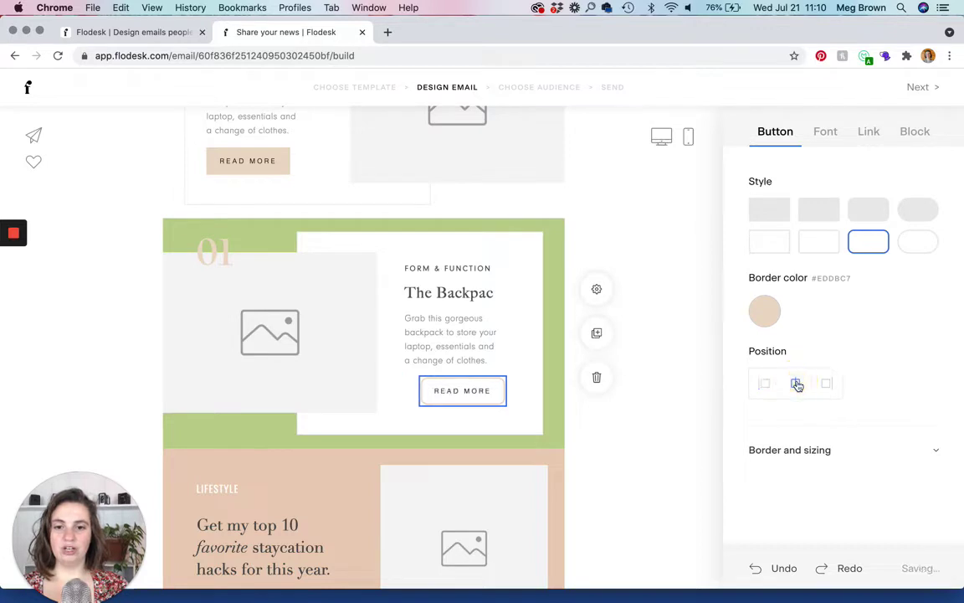
left_click(825, 383)
left_click(764, 389)
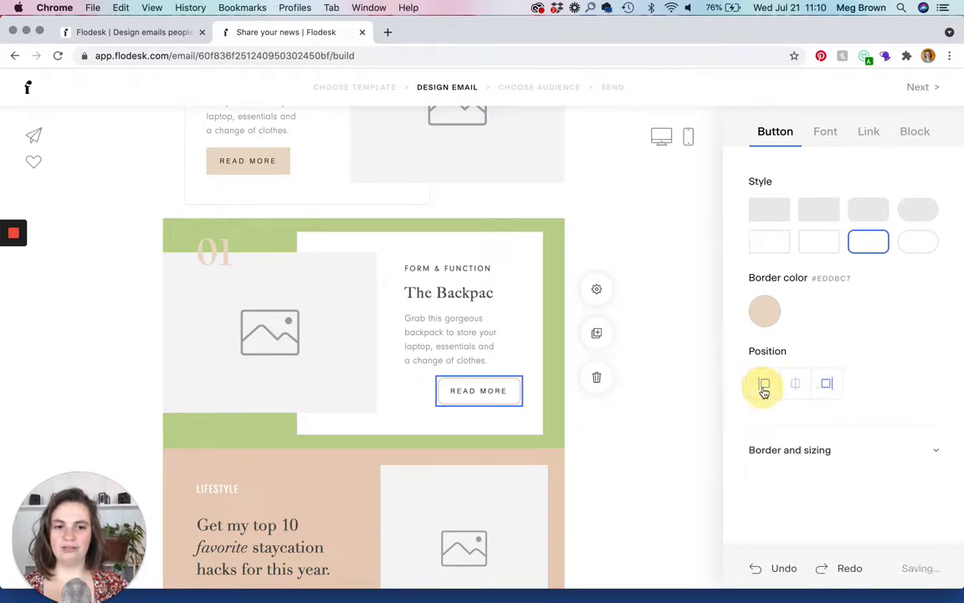
Review the border, sizing and font settings of the lower block's READ MORE button.
left_click(779, 450)
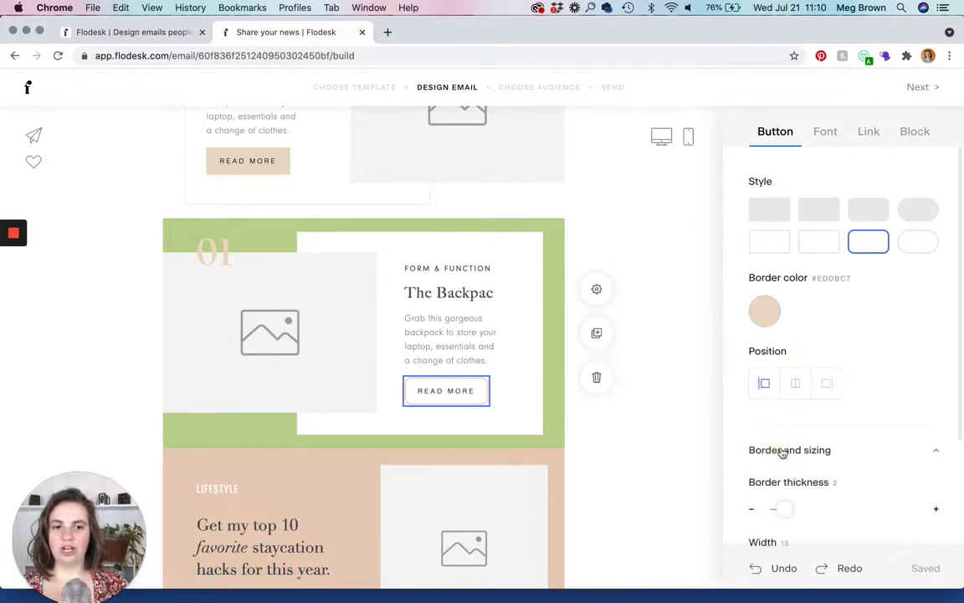
scroll(781, 452, "down", 3)
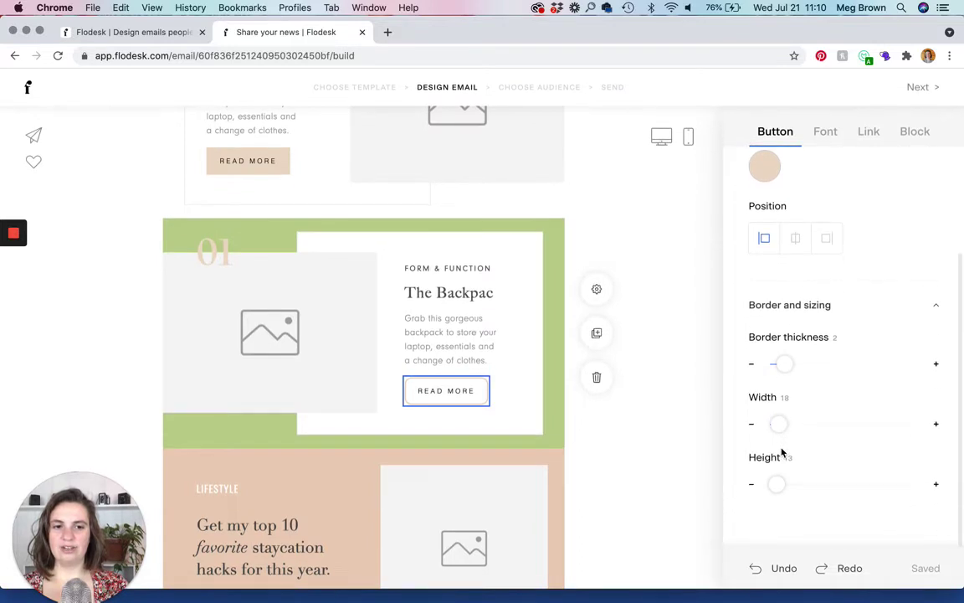
left_click(439, 390)
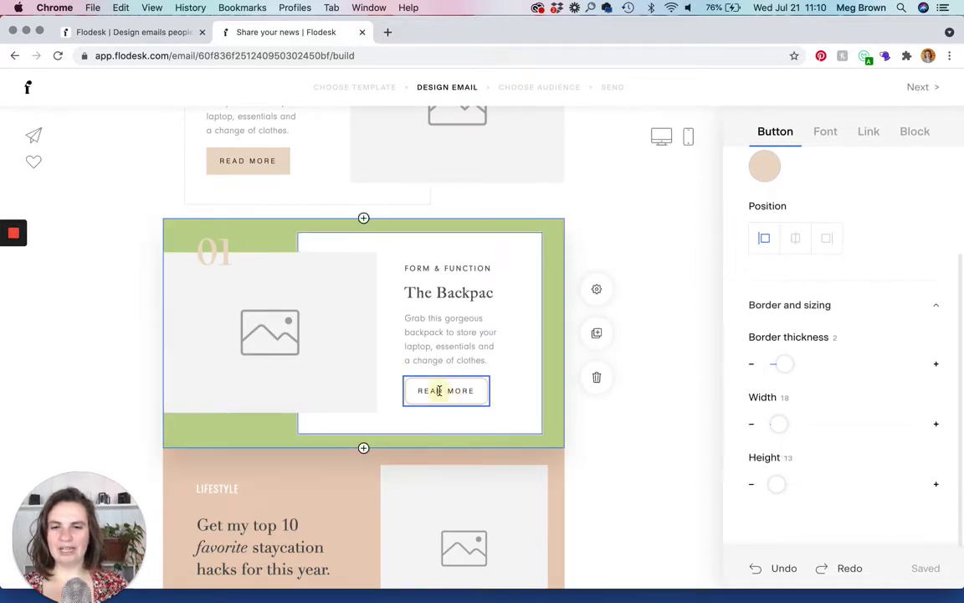
left_click_drag(476, 390, 420, 390)
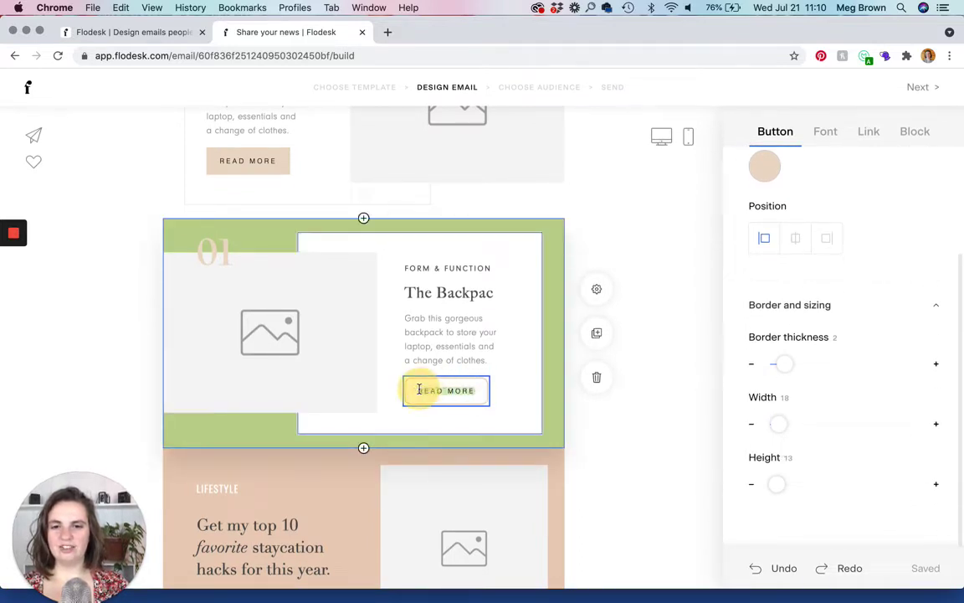
scroll(807, 282, "up", 3)
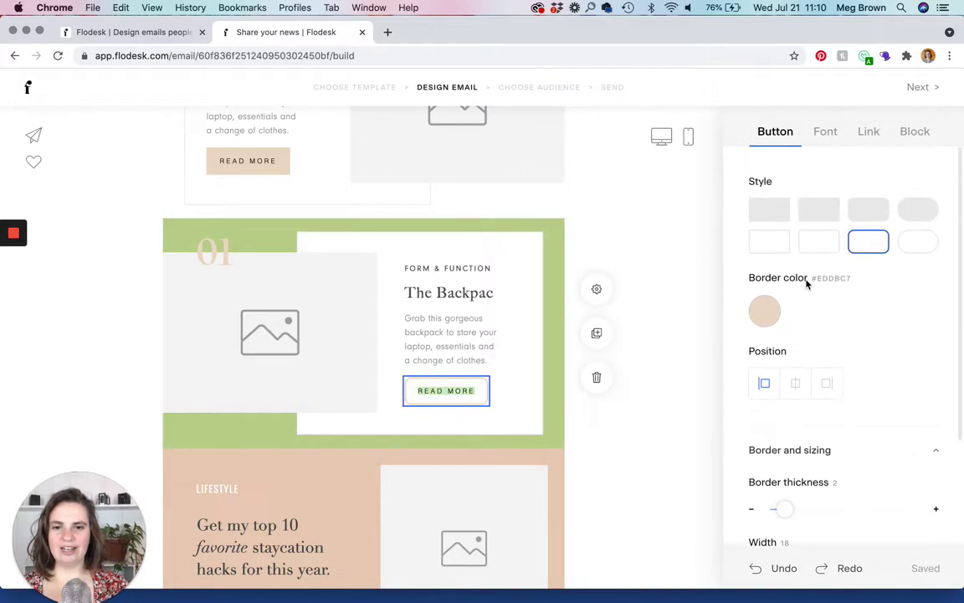
left_click(826, 130)
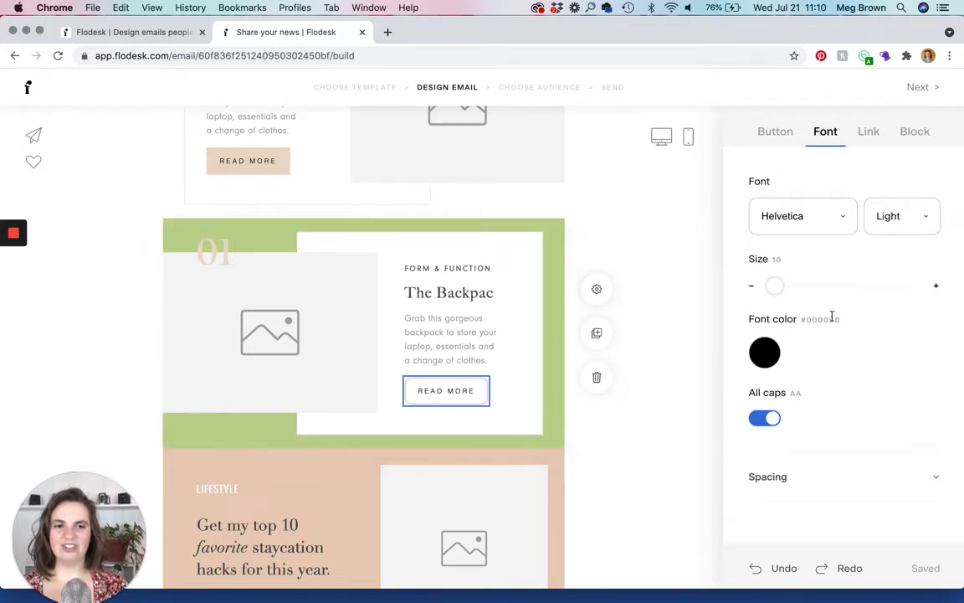
scroll(622, 476, "down", 5)
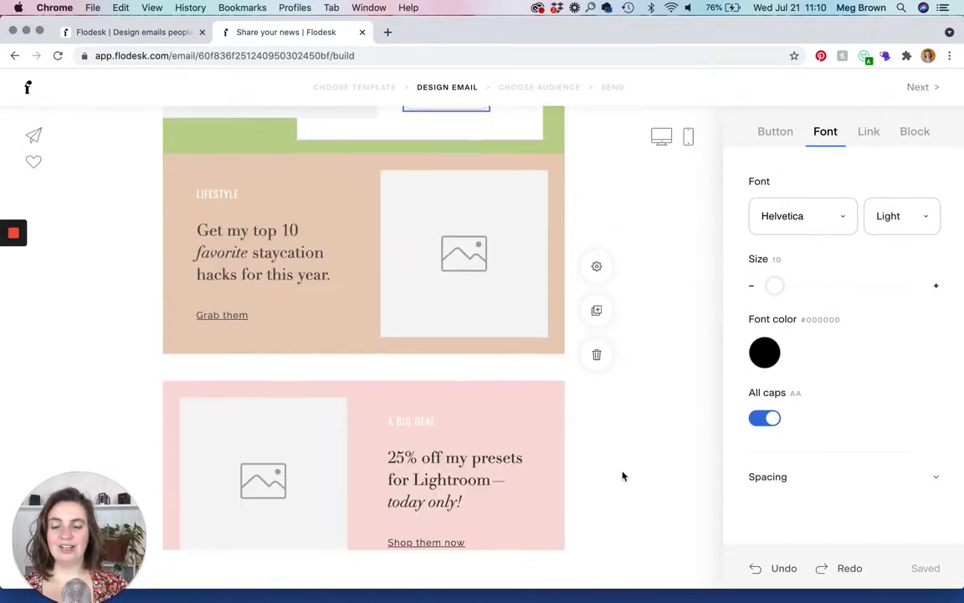
Move the spacer below the LIFESTYLE block up to between the green Backpack block and the LIFESTYLE block.
scroll(622, 477, "up", 2)
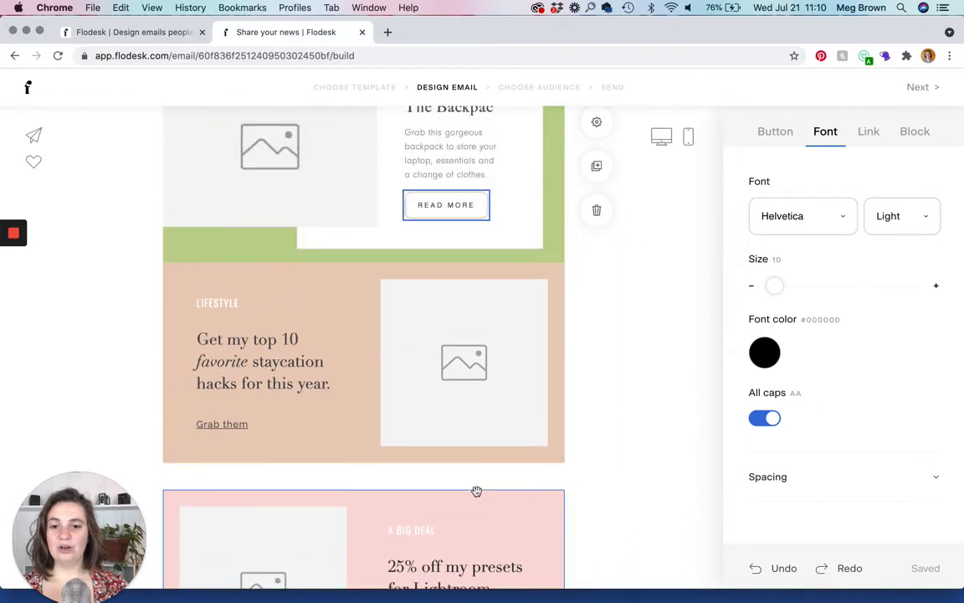
left_click_drag(459, 476, 456, 270)
scroll(455, 435, "down", 3)
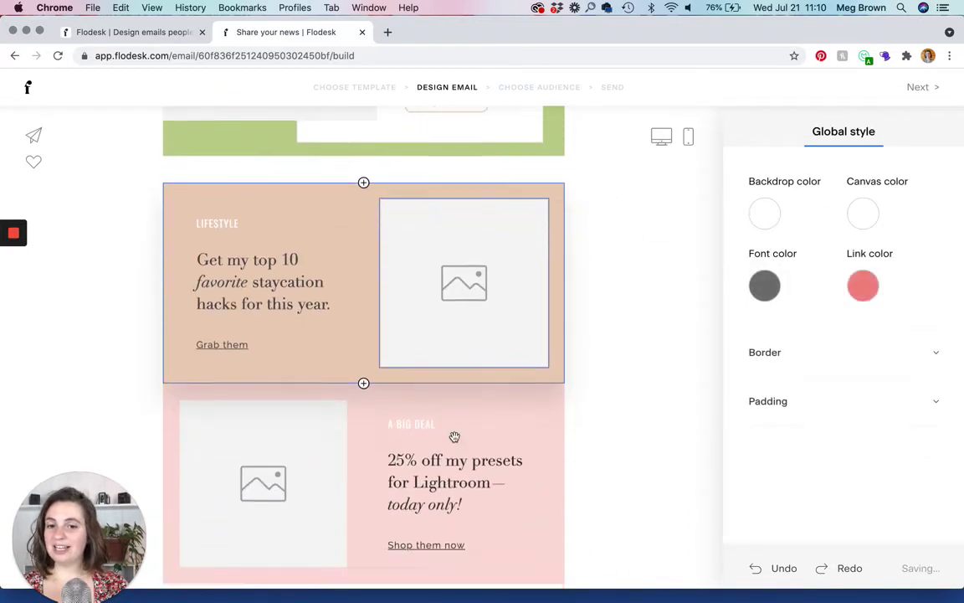
scroll(454, 436, "up", 2)
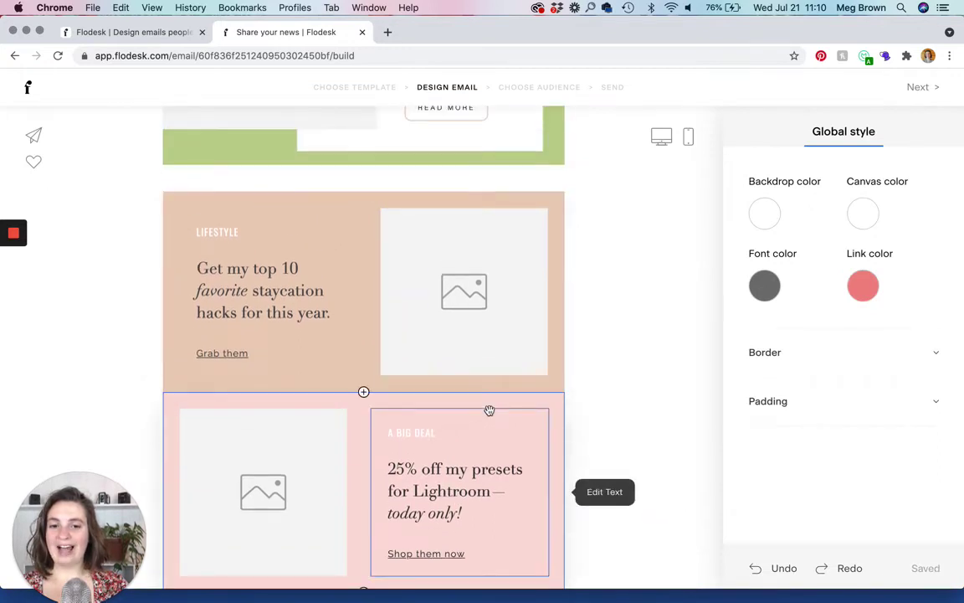
Delete the LIFESTYLE block about the top 10 staycation hacks.
left_click(524, 221)
left_click(601, 339)
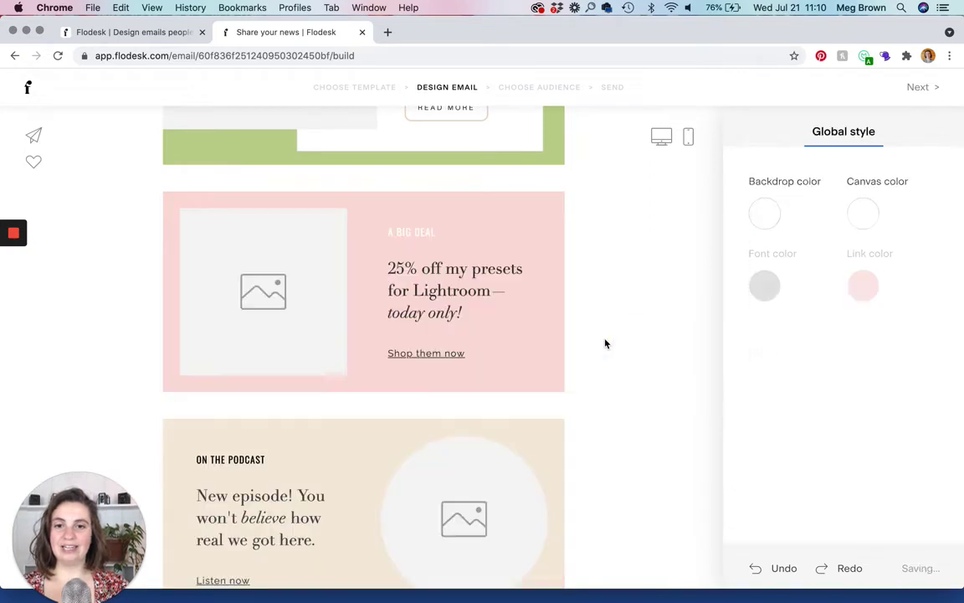
scroll(605, 343, "up", 1)
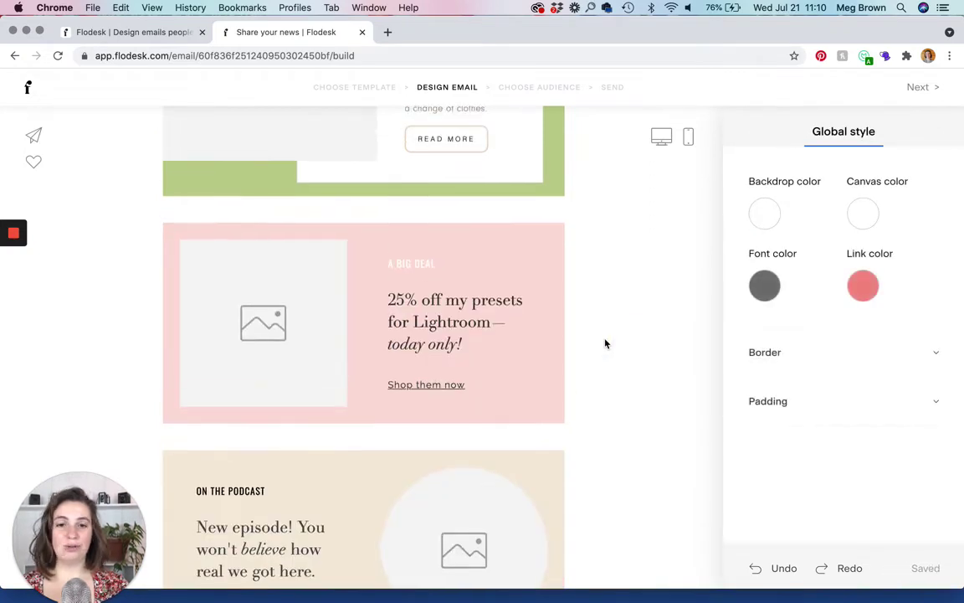
Duplicate the pink A BIG DEAL block and move the copy down to directly above the handwritten signature.
left_click(550, 251)
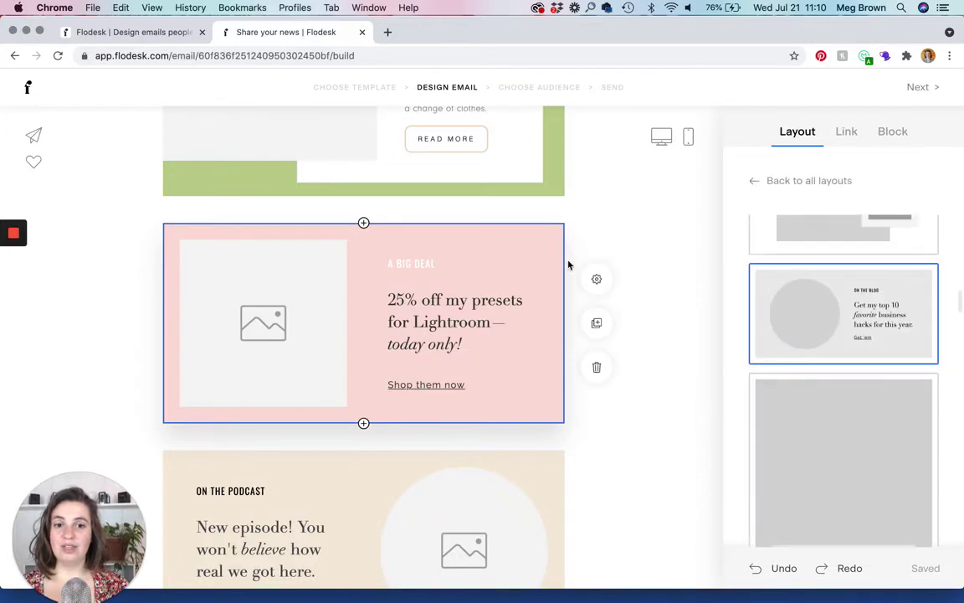
left_click(595, 325)
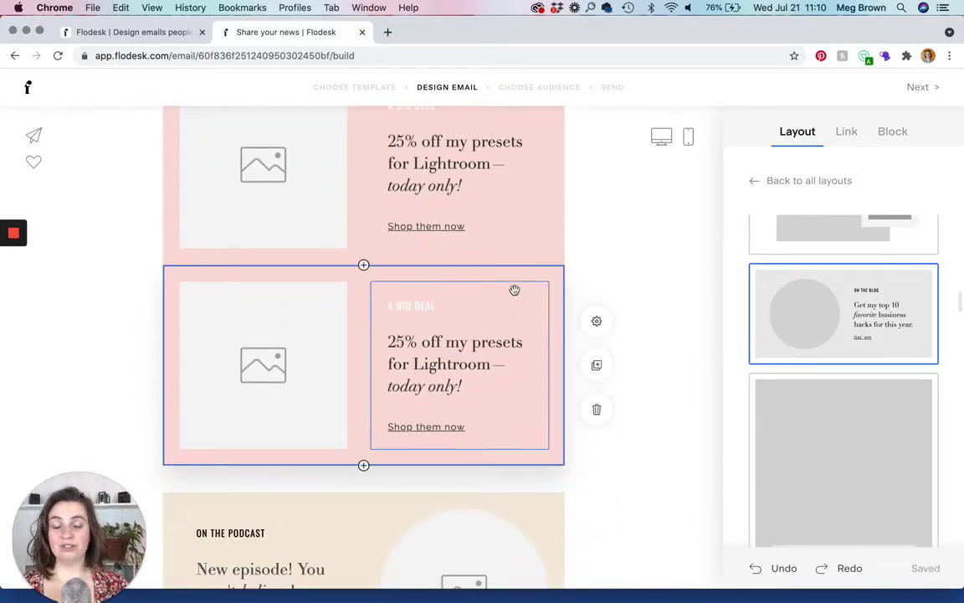
left_click(502, 286)
mouse_move(489, 344)
left_mouse_down()
mouse_move(463, 468)
mouse_move(481, 359)
left_mouse_up()
scroll(482, 359, "down", 10)
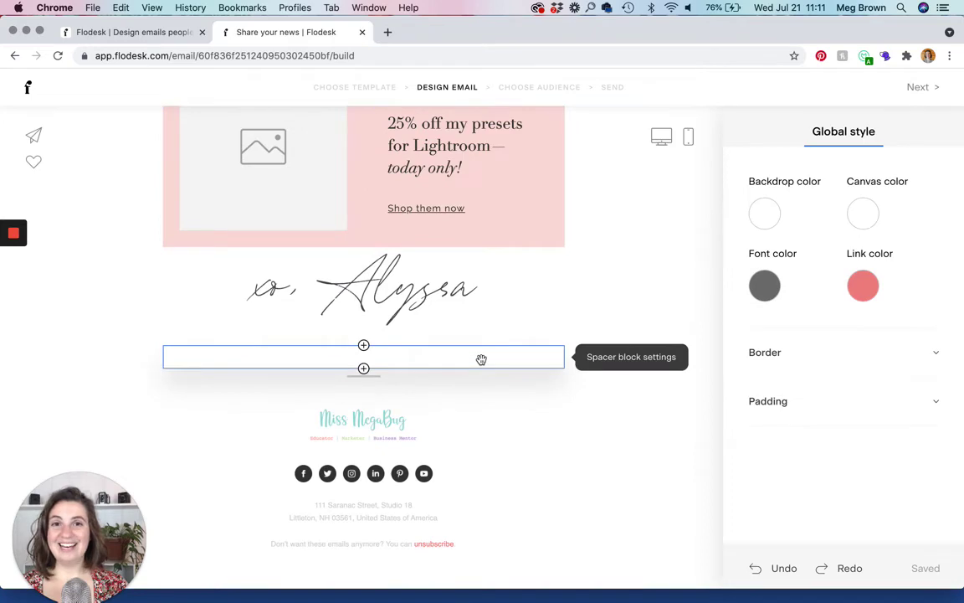
Preview the email in its mobile version and look through it from top to bottom.
scroll(481, 359, "up", 20)
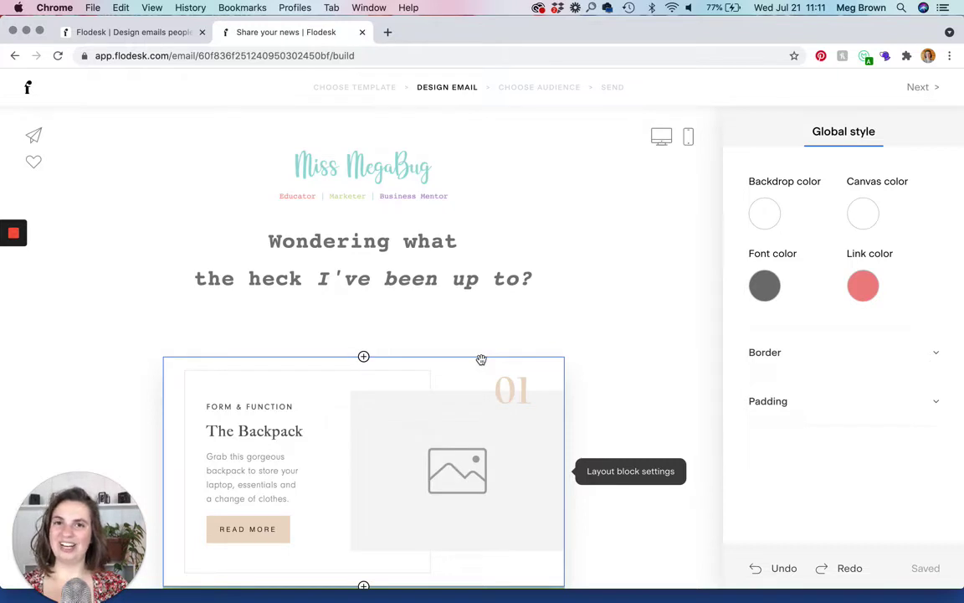
left_click(688, 139)
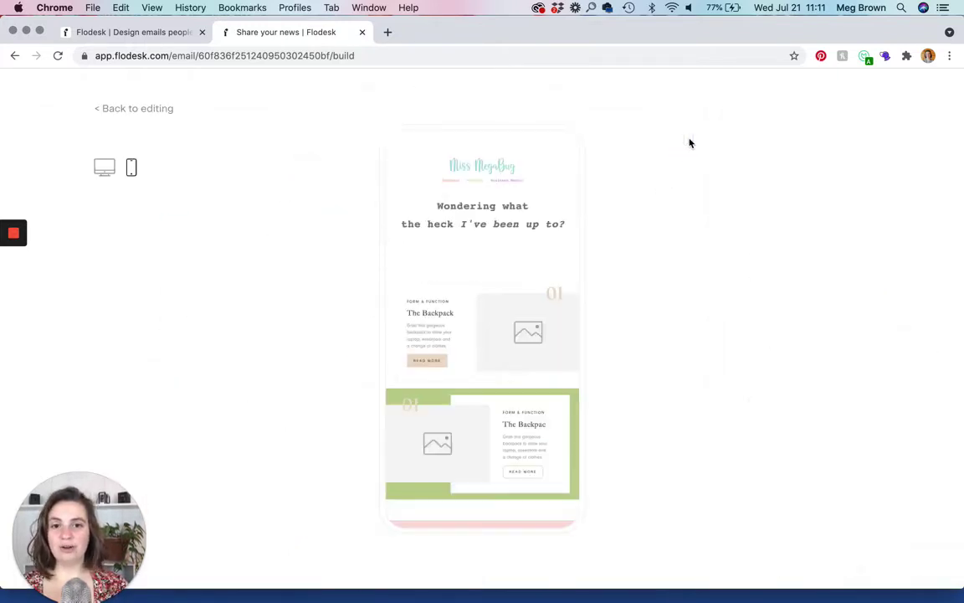
scroll(519, 351, "down", 5)
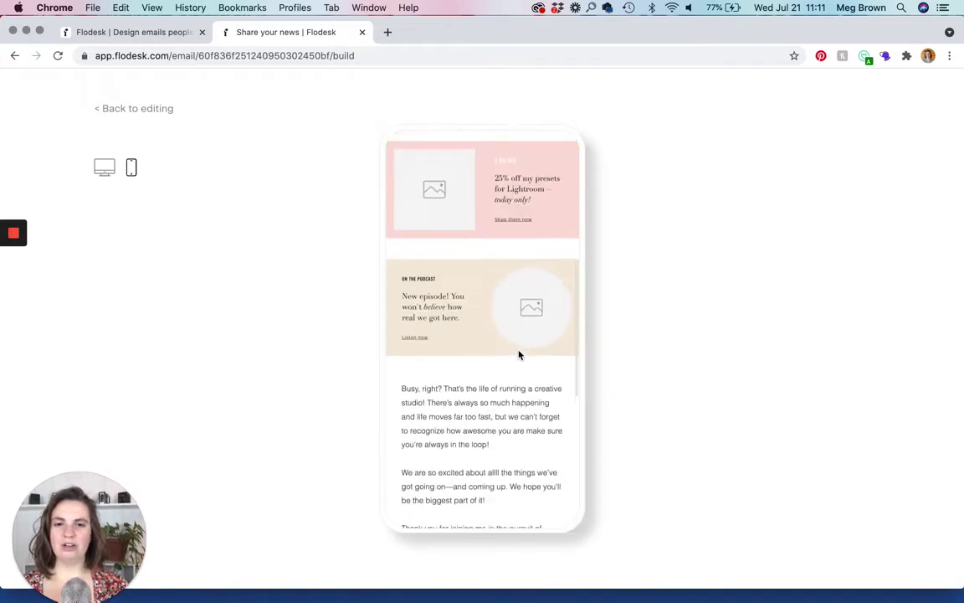
scroll(519, 355, "down", 10)
scroll(518, 355, "up", 10)
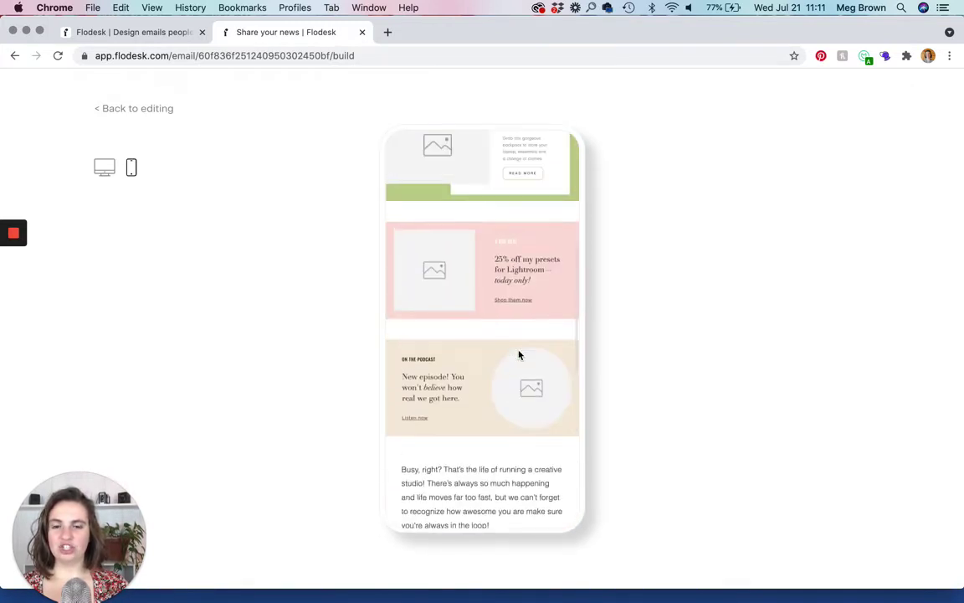
scroll(519, 354, "up", 5)
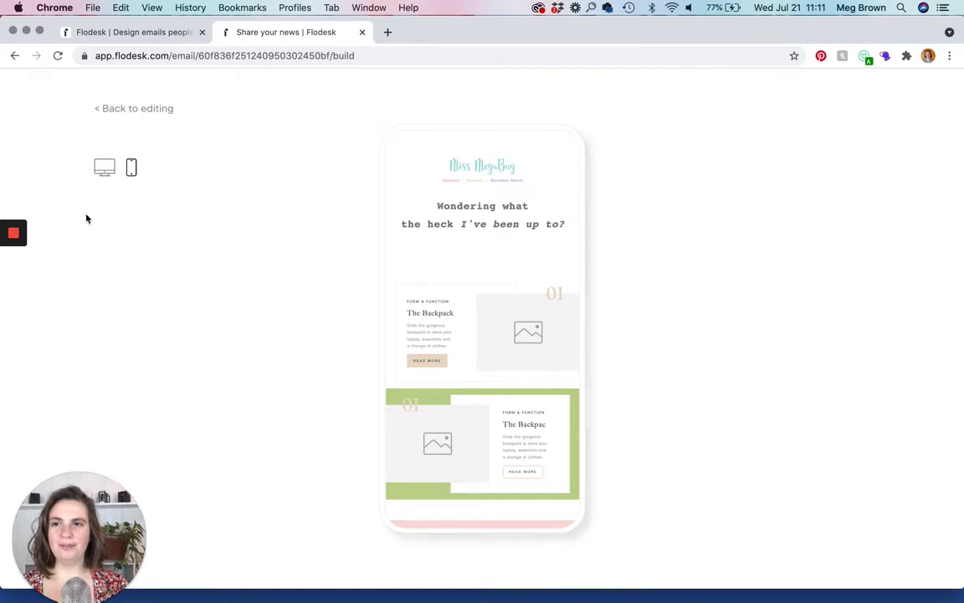
Preview the email in its desktop version, test the first READ MORE button and return to editing.
left_click(107, 170)
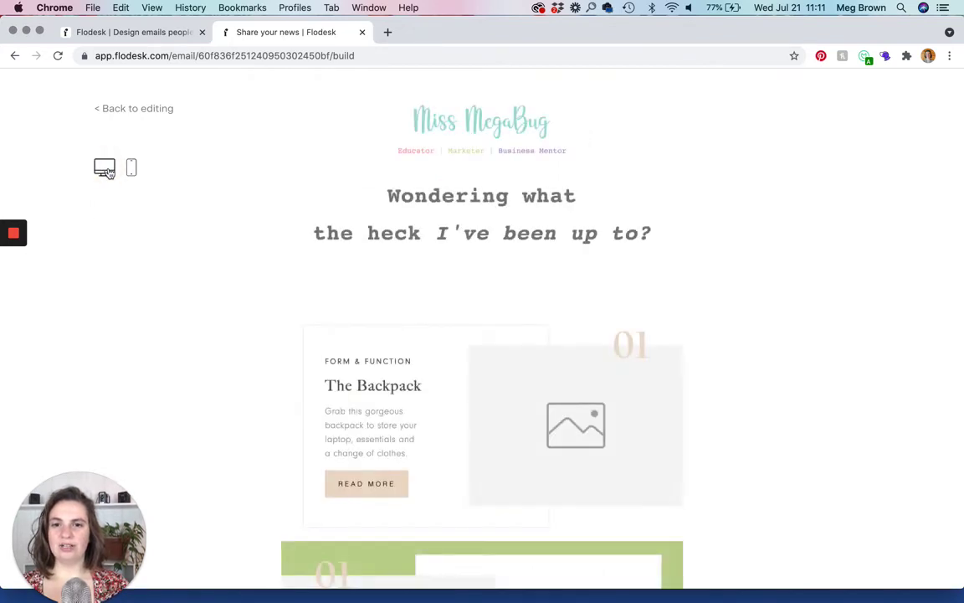
scroll(503, 392, "down", 1)
scroll(503, 392, "down", 3)
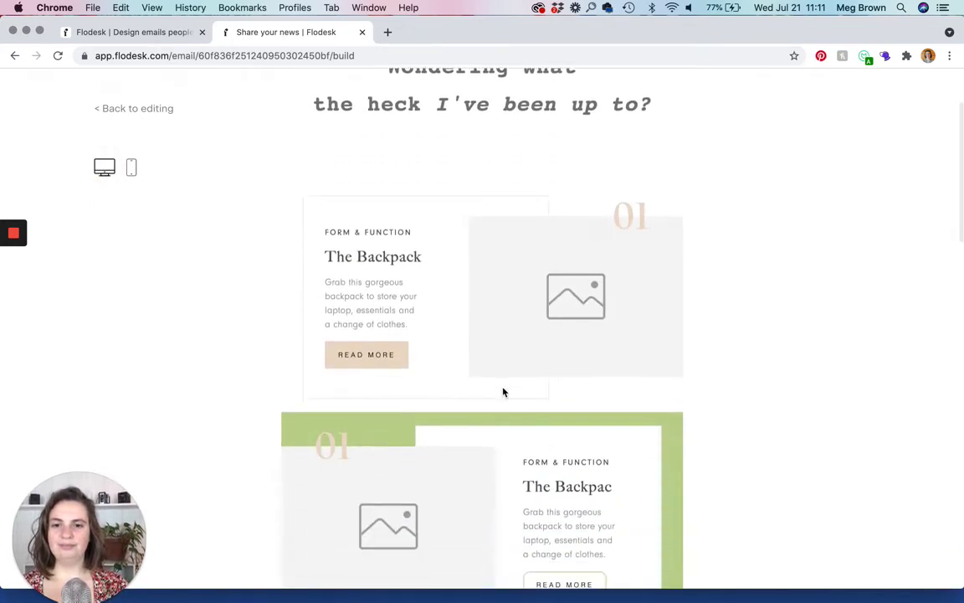
left_click(369, 347)
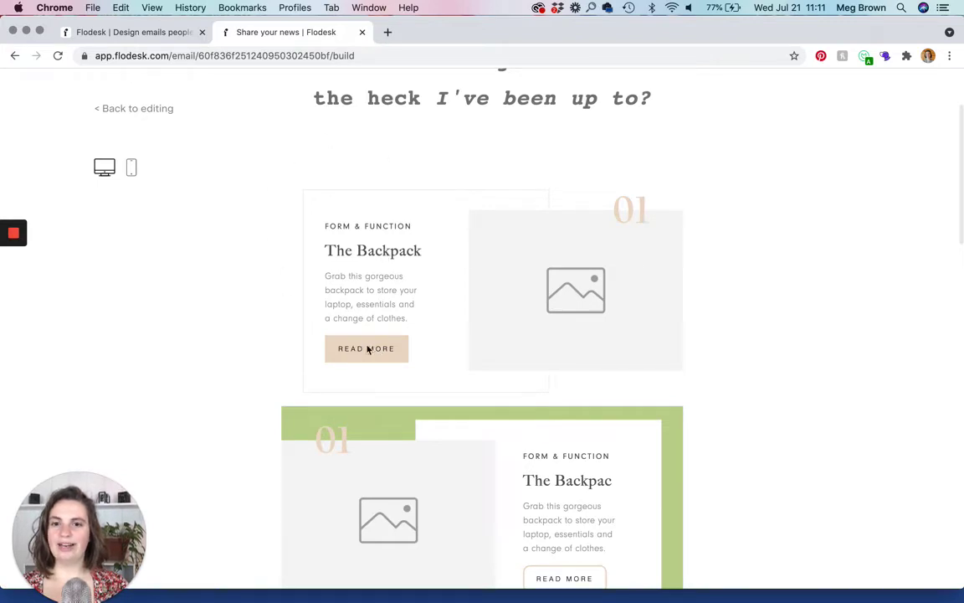
left_click(98, 108)
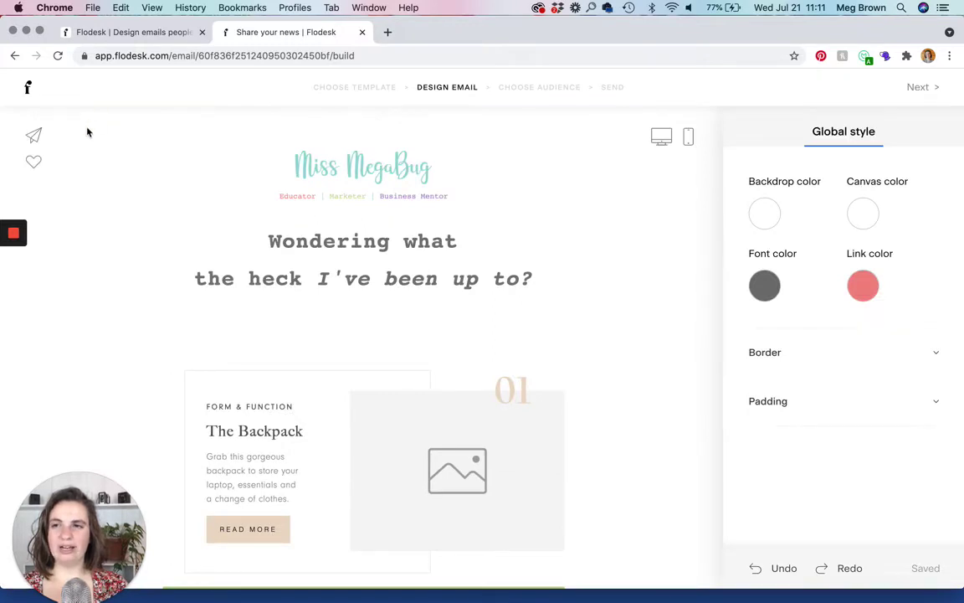
Examine the sender, subject and recipients fields of the test email form and close it without sending.
left_click(36, 136)
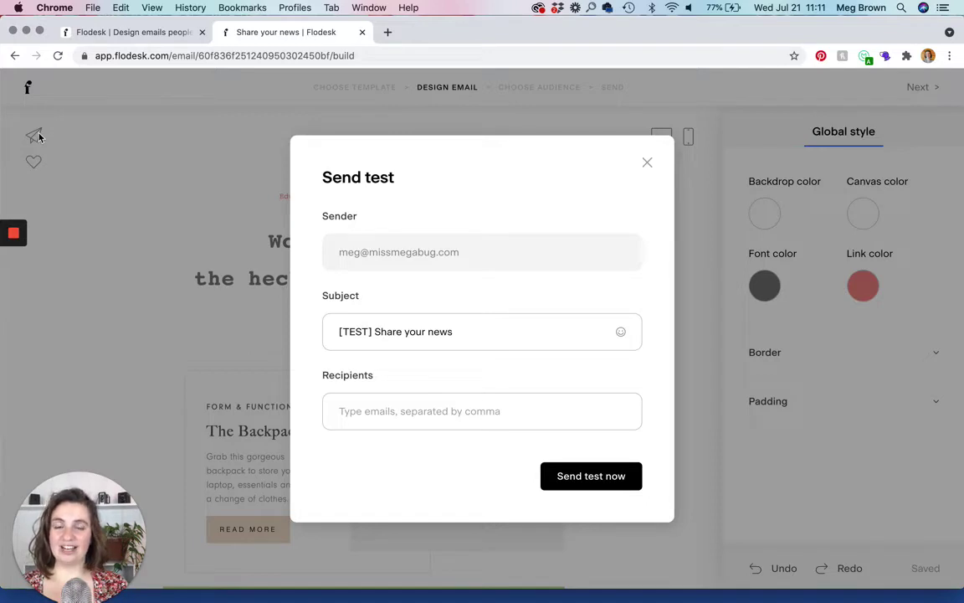
left_click(444, 332)
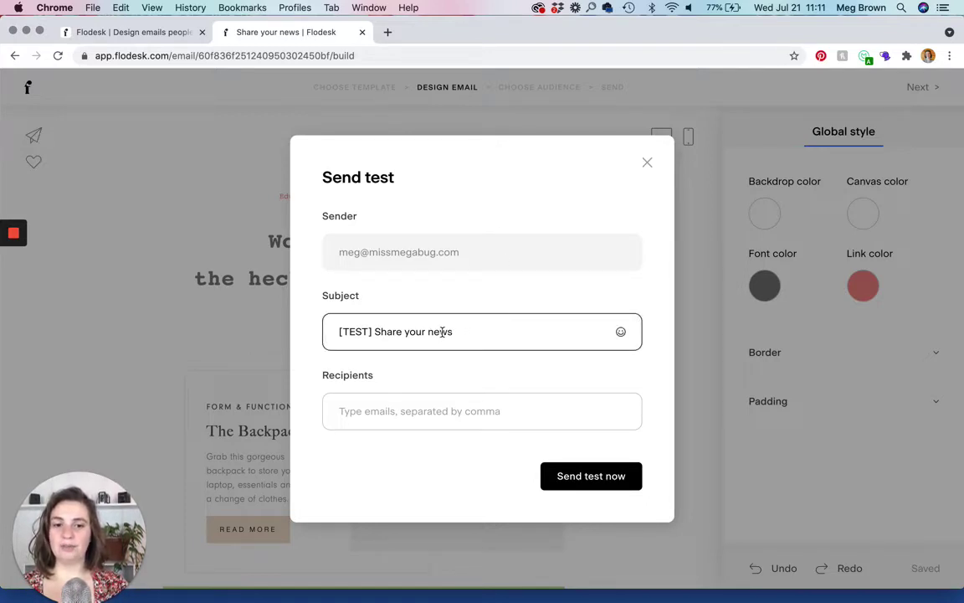
left_click(647, 163)
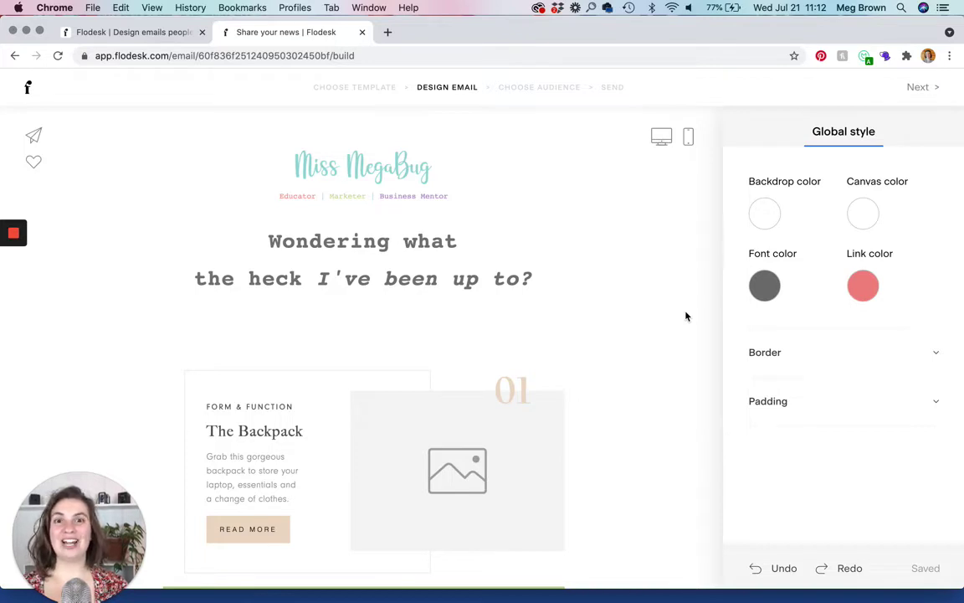
Proceed to the audience stage and accept the existing from name and sender address.
left_click(924, 92)
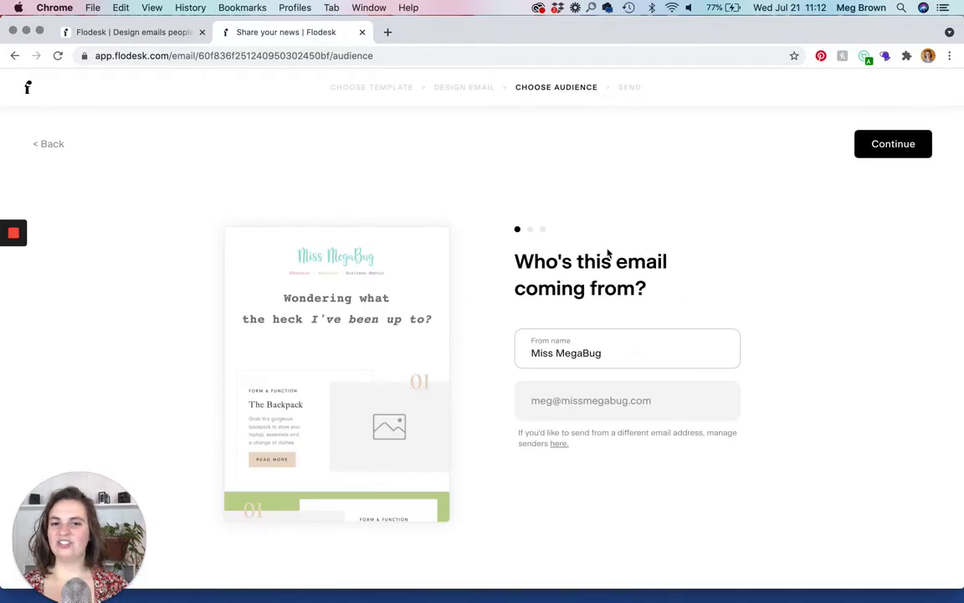
left_click(553, 347)
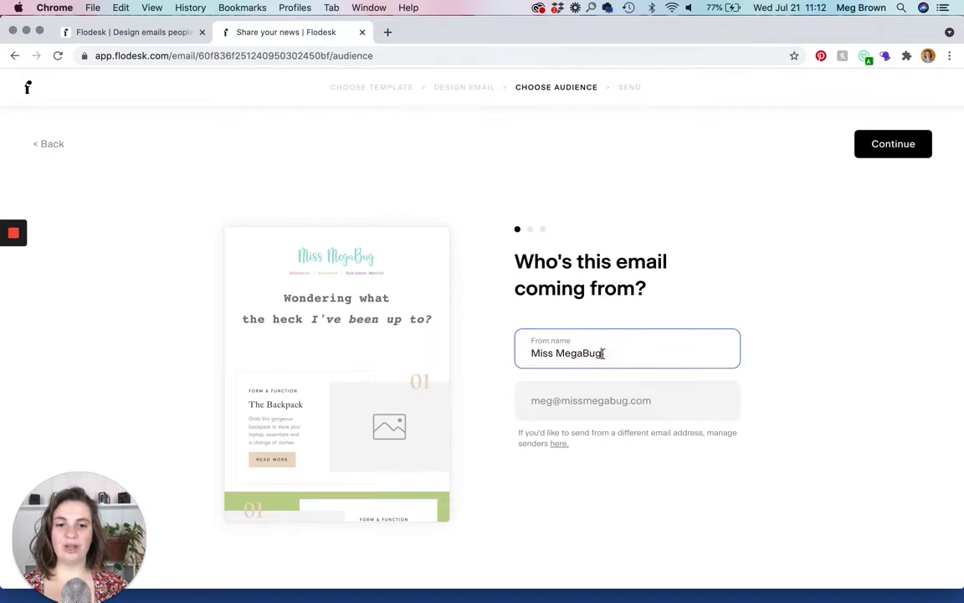
left_click_drag(601, 352, 525, 352)
left_click(745, 282)
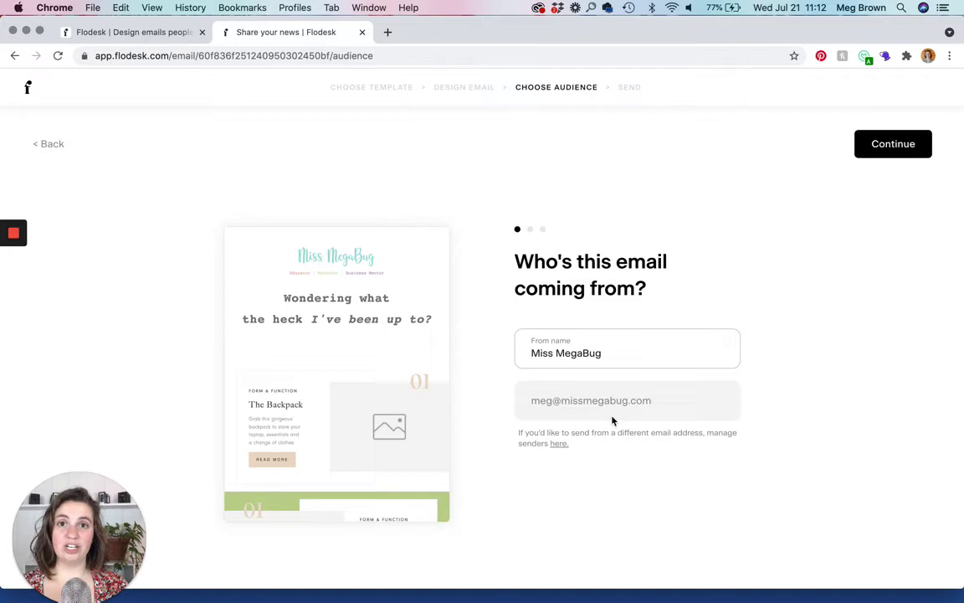
left_click(889, 148)
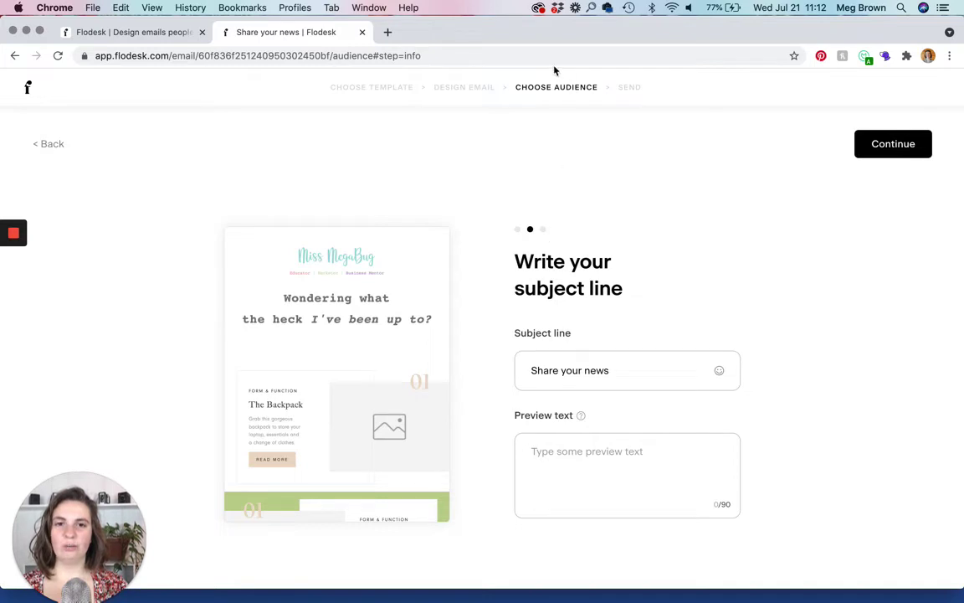
Add an alarm clock emoji after "Share your news" in the subject line and continue to the recipients with empty preview text.
left_click(606, 370)
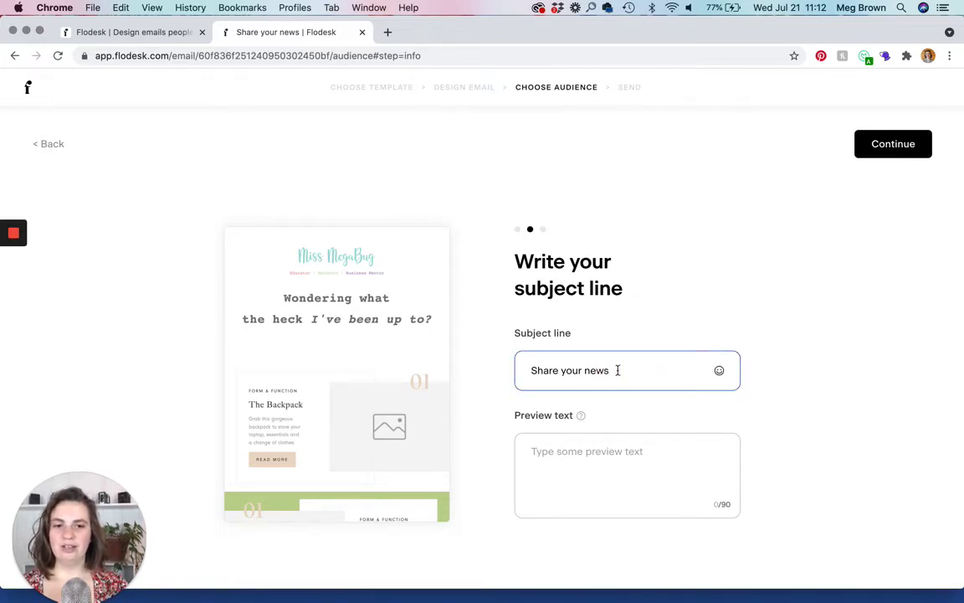
left_click(719, 373)
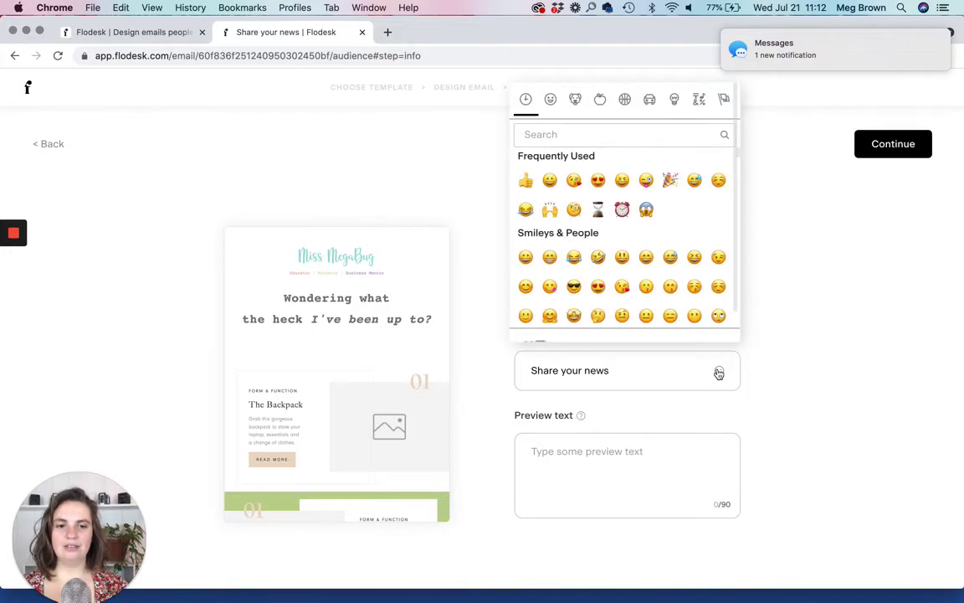
left_click(622, 210)
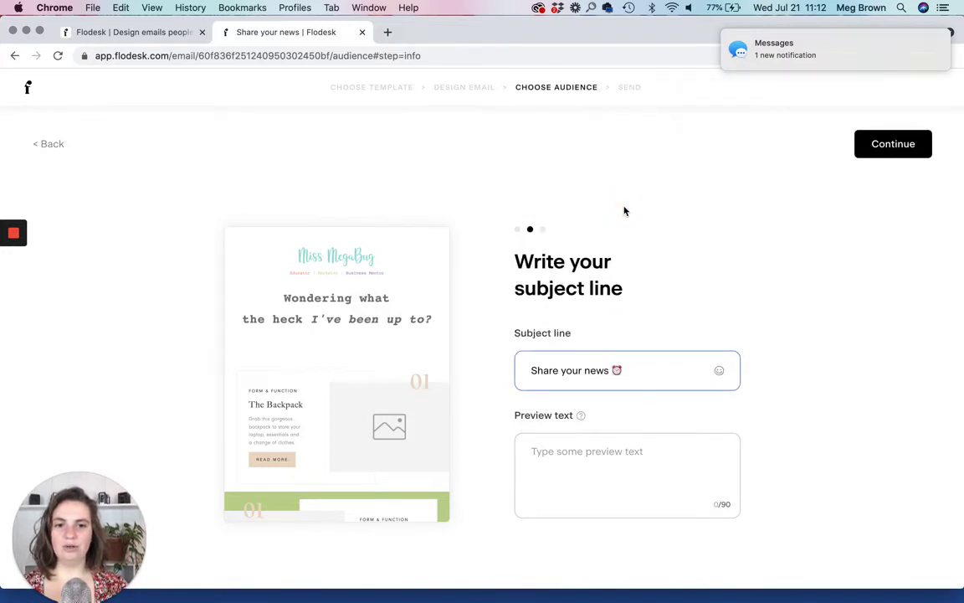
left_click(605, 452)
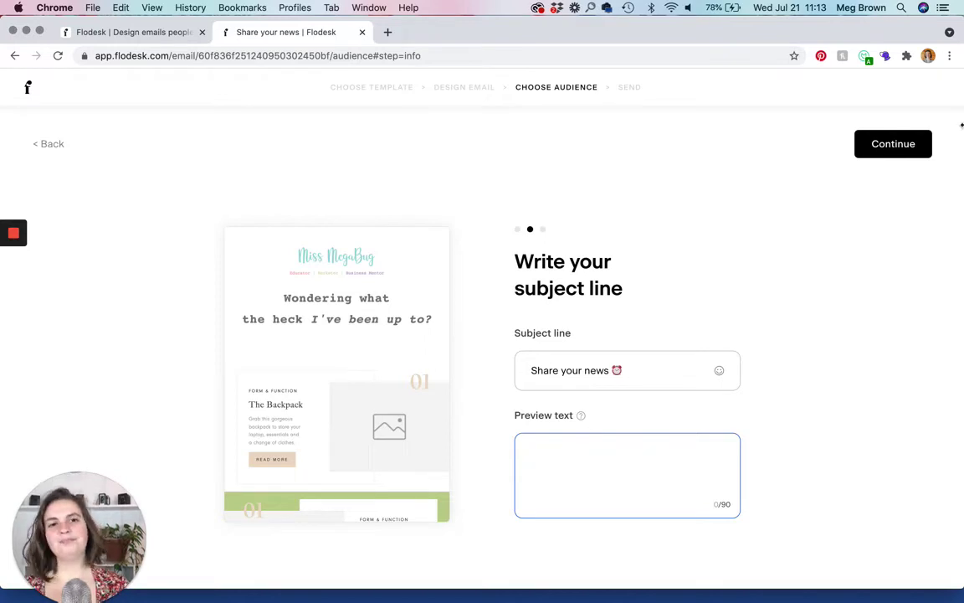
left_click(905, 151)
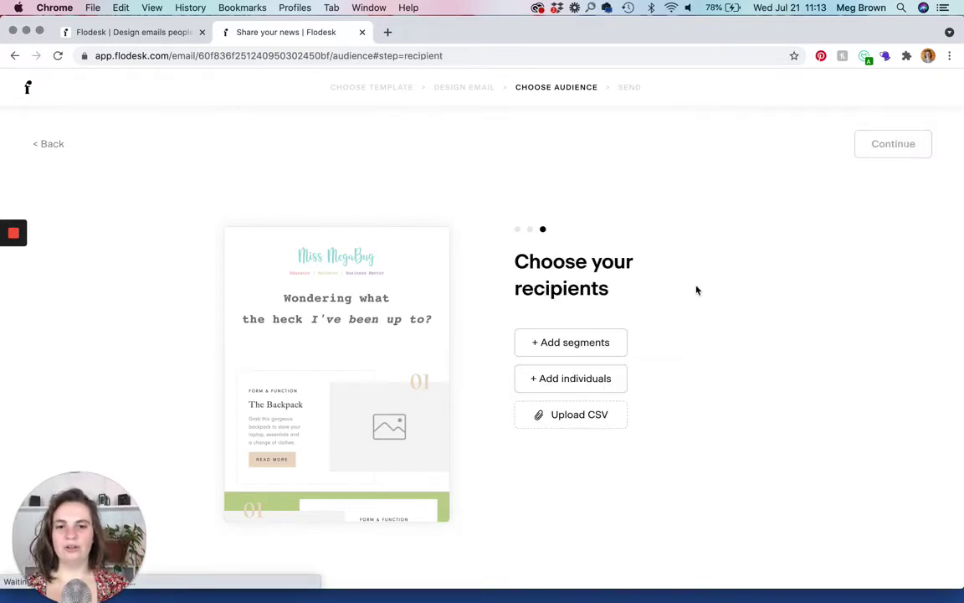
Include the Test segment as the recipients without excluding any segment, and try to continue to sending.
left_click(590, 342)
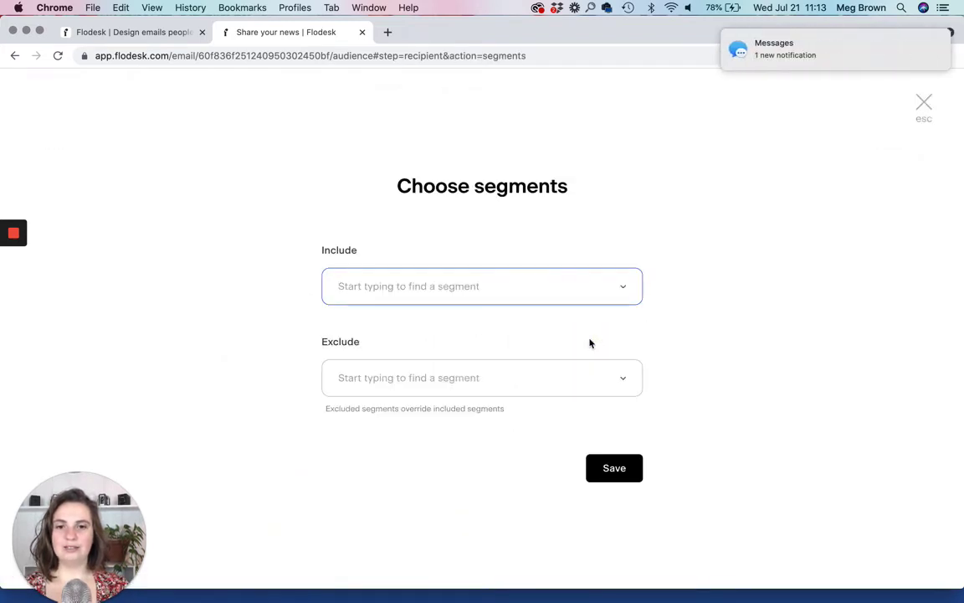
left_click(620, 296)
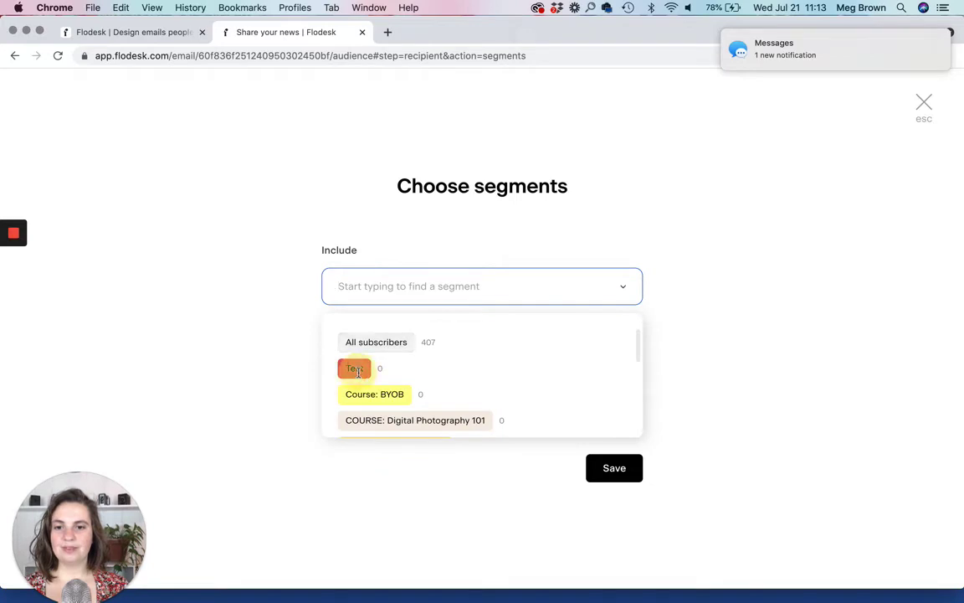
left_click(358, 368)
left_click(613, 386)
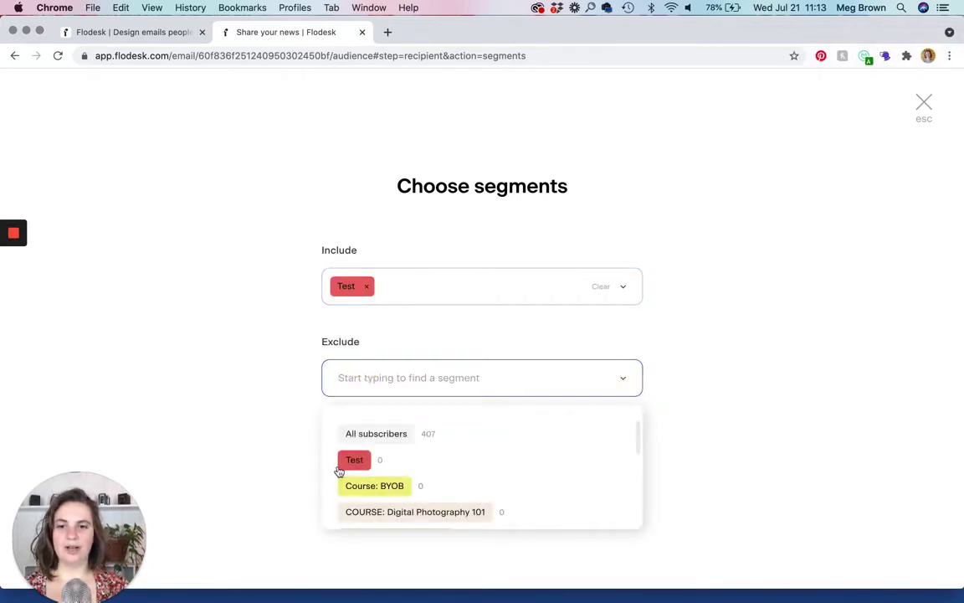
left_click(737, 369)
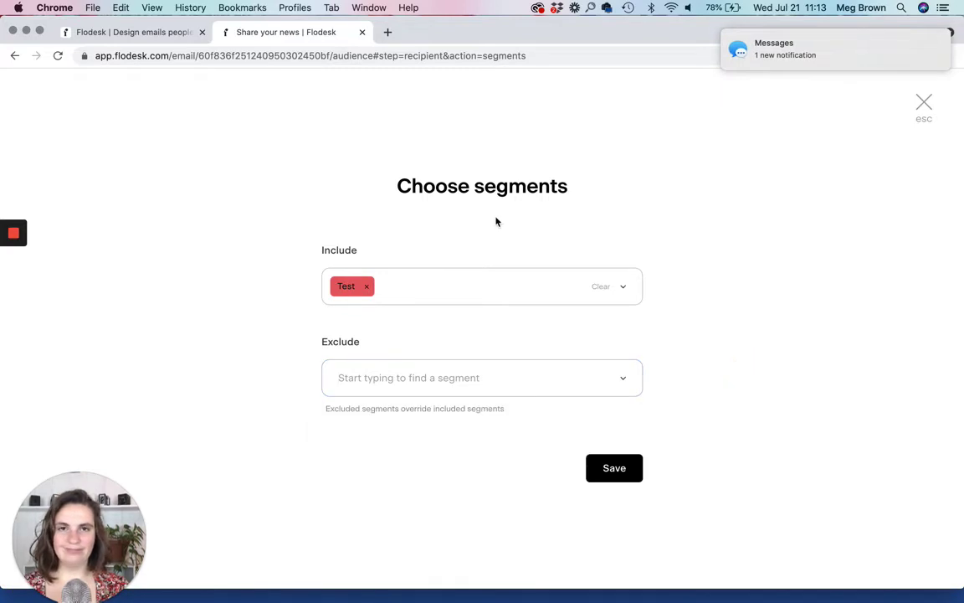
left_click(611, 477)
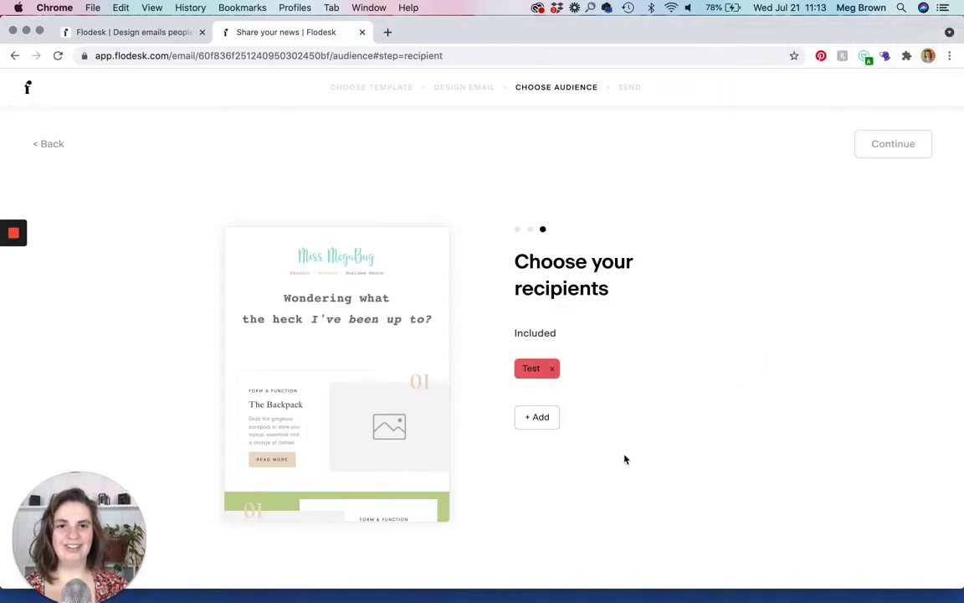
left_click(886, 146)
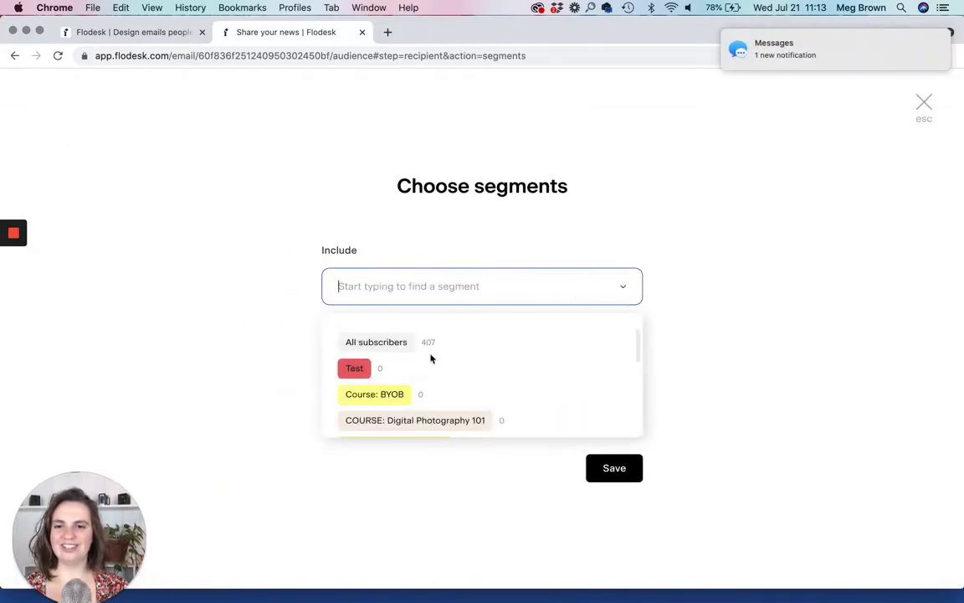
Include All subscribers as the recipients, save the segment choice and continue to the sending stage.
left_click(383, 346)
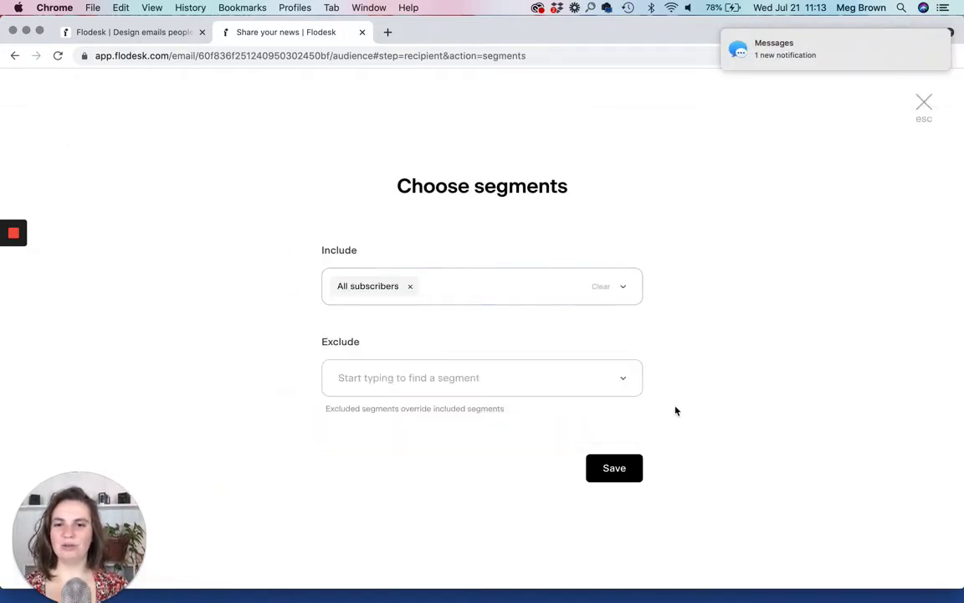
left_click(616, 468)
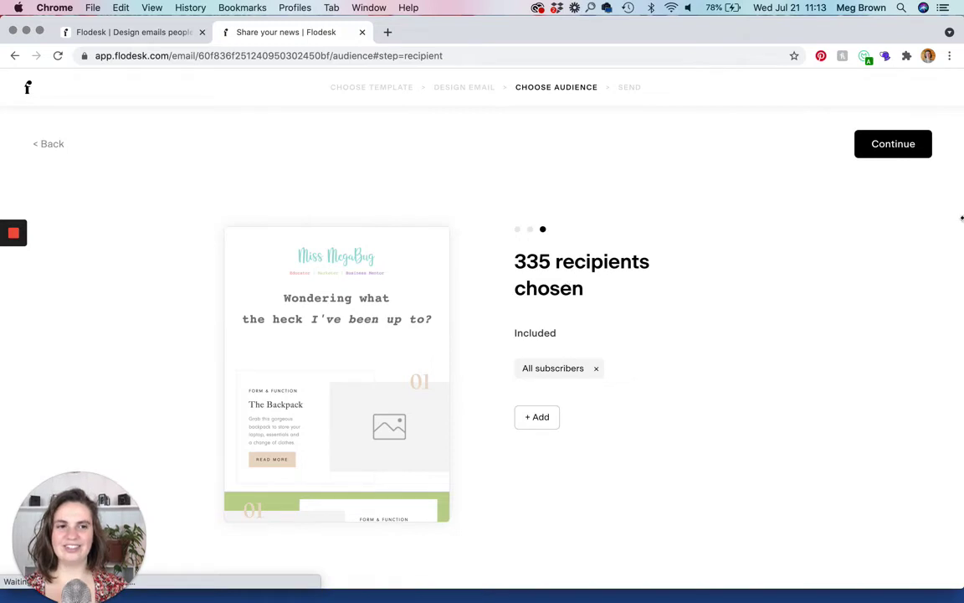
left_click(898, 155)
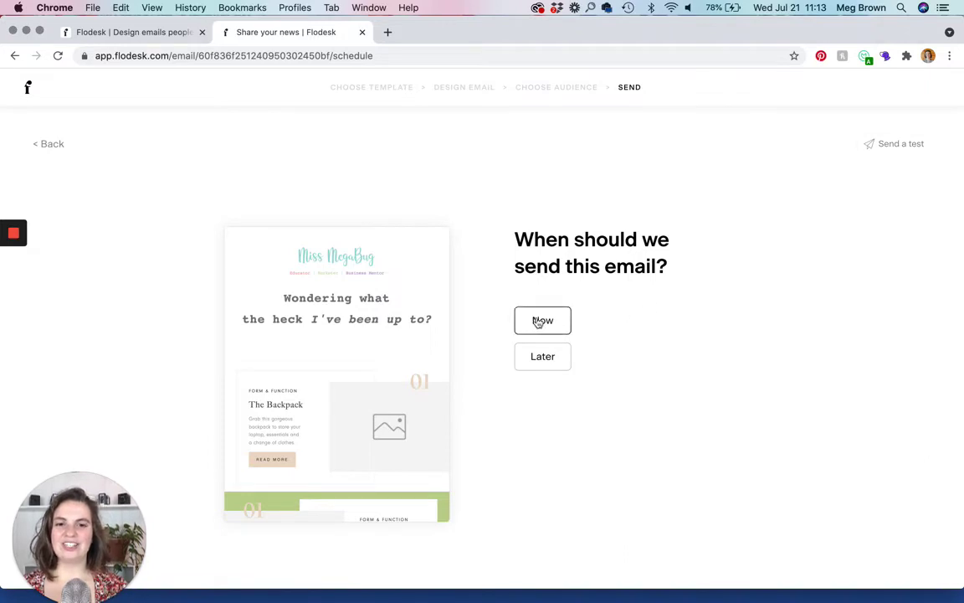
Choose to send the email at a later time, setting the date to Jul 23 and a custom time of 5:00 am.
left_click(549, 356)
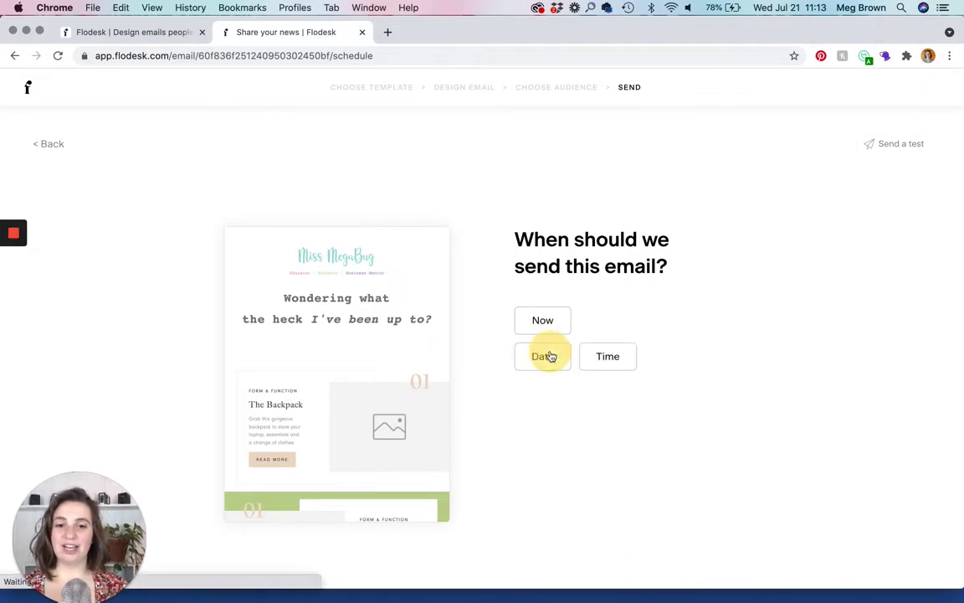
left_click(550, 357)
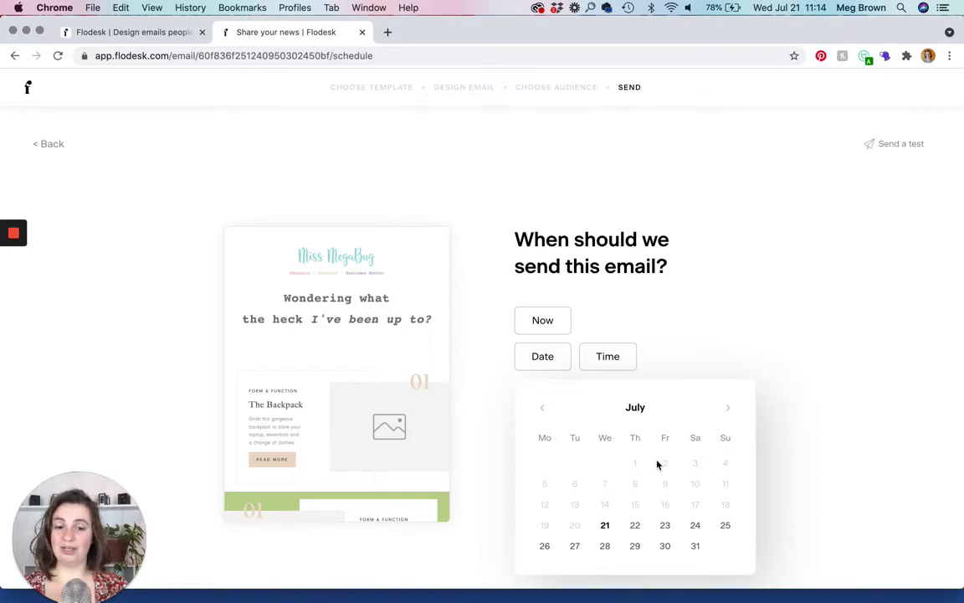
left_click(664, 524)
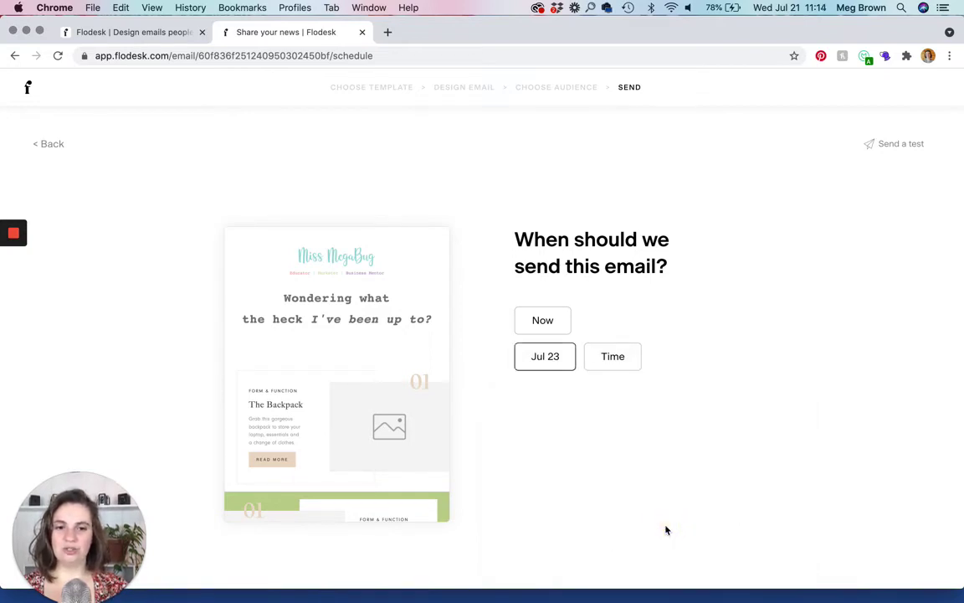
left_click(617, 359)
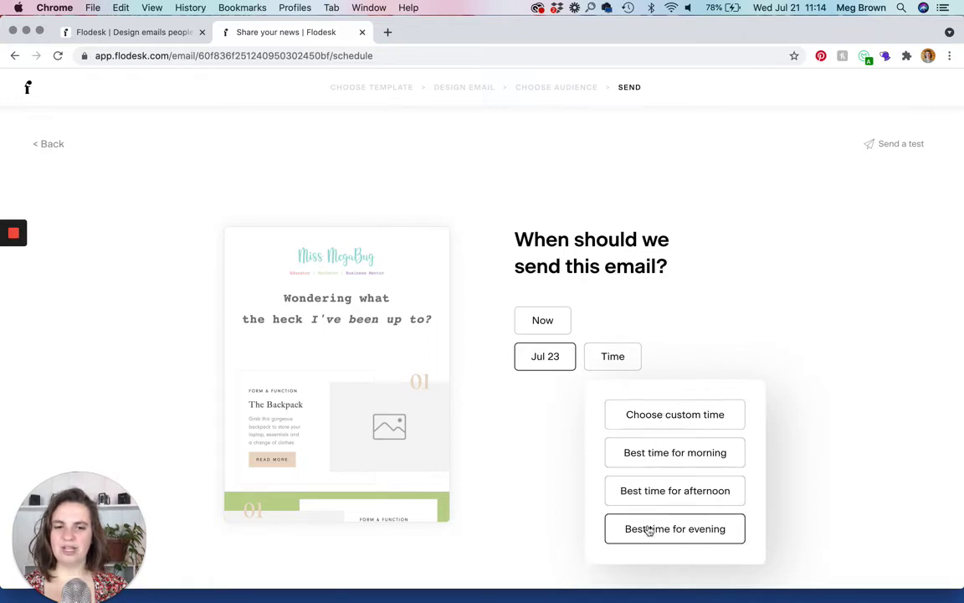
left_click(646, 424)
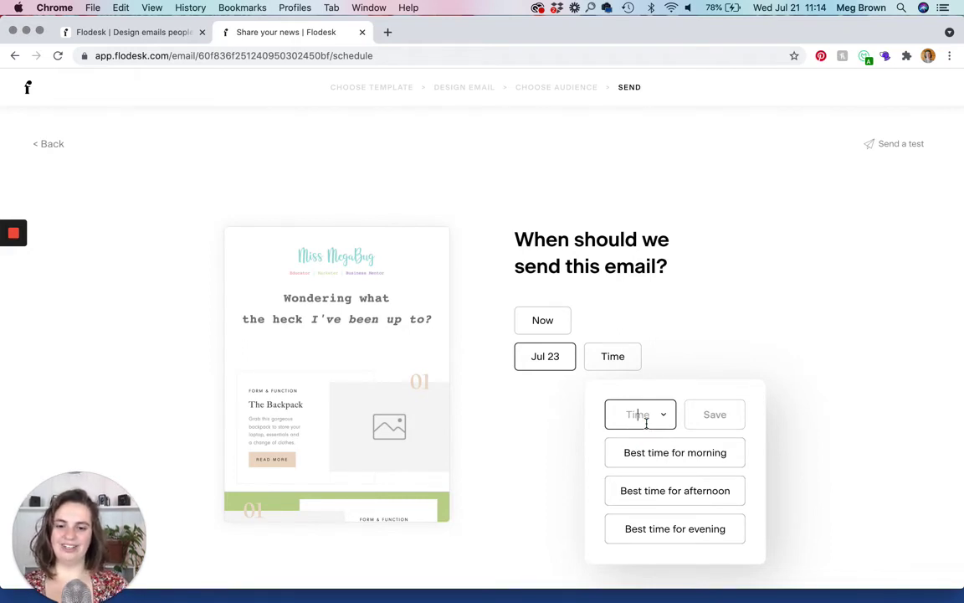
type("5")
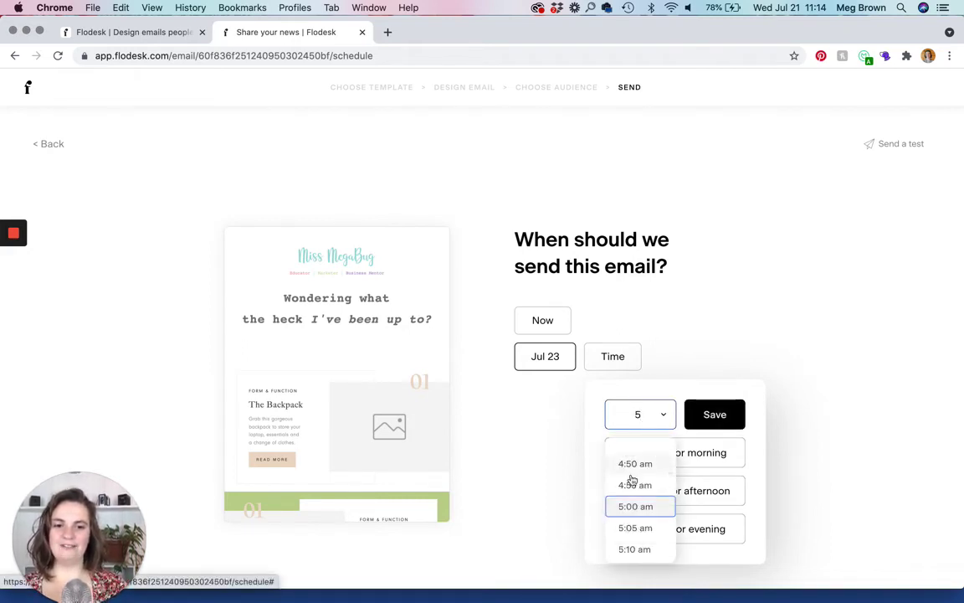
left_click(635, 506)
left_click(711, 418)
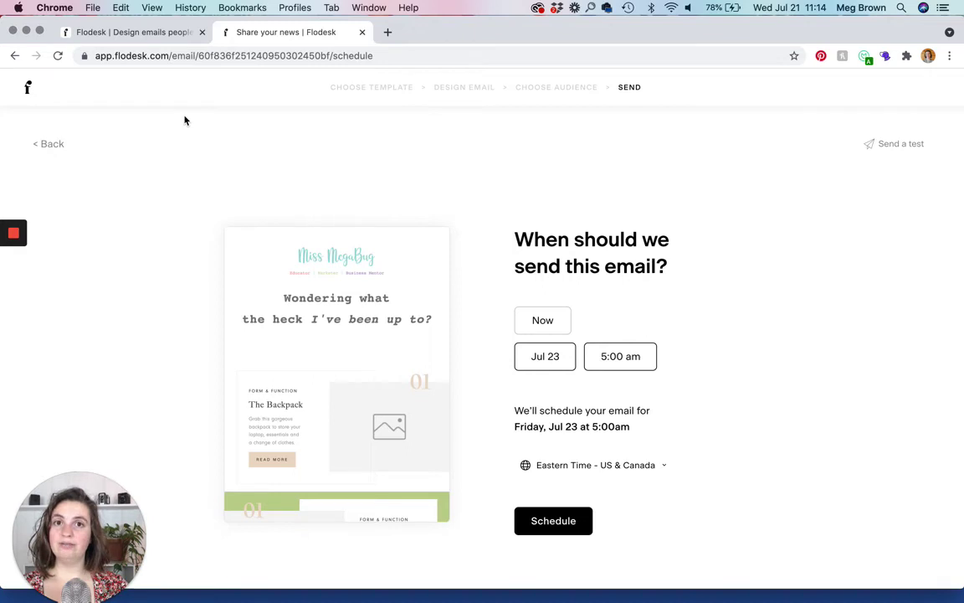
Leave for the email list without scheduling, find the 10/5/21 Business & Marketing email, and unschedule it to open it for editing.
left_click(28, 89)
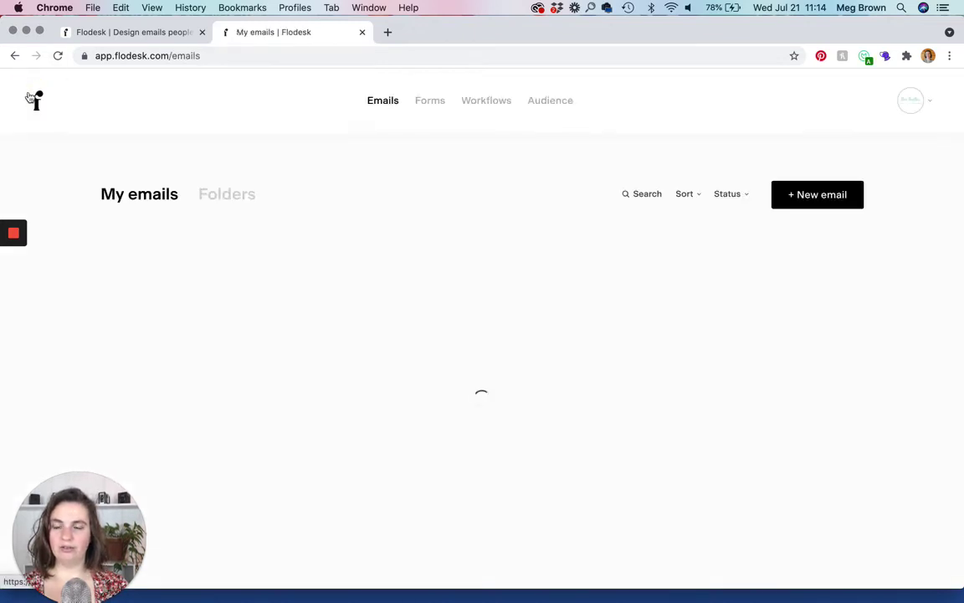
scroll(355, 277, "down", 1)
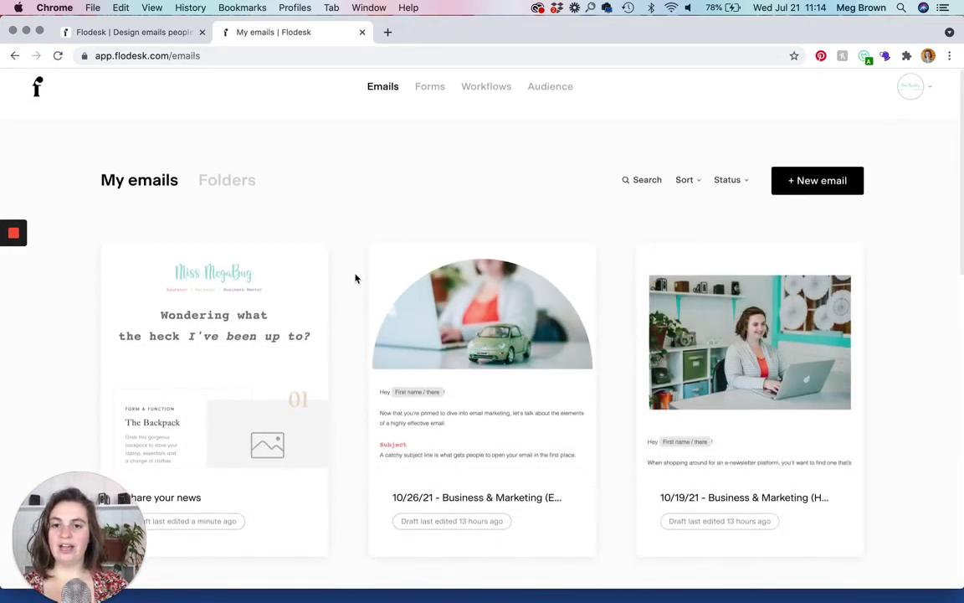
scroll(355, 277, "down", 3)
mouse_move(297, 315)
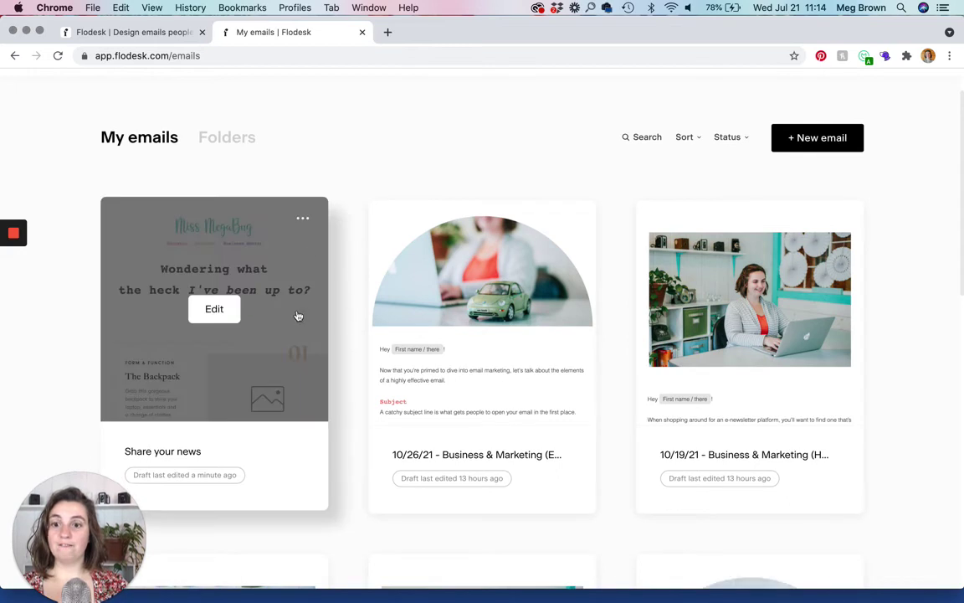
scroll(298, 315, "down", 3)
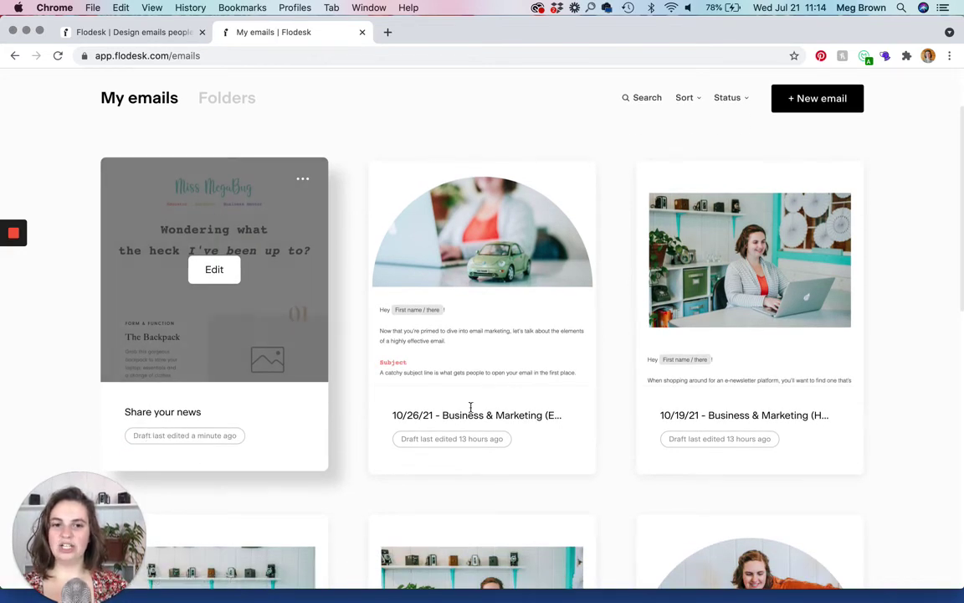
scroll(470, 408, "down", 20)
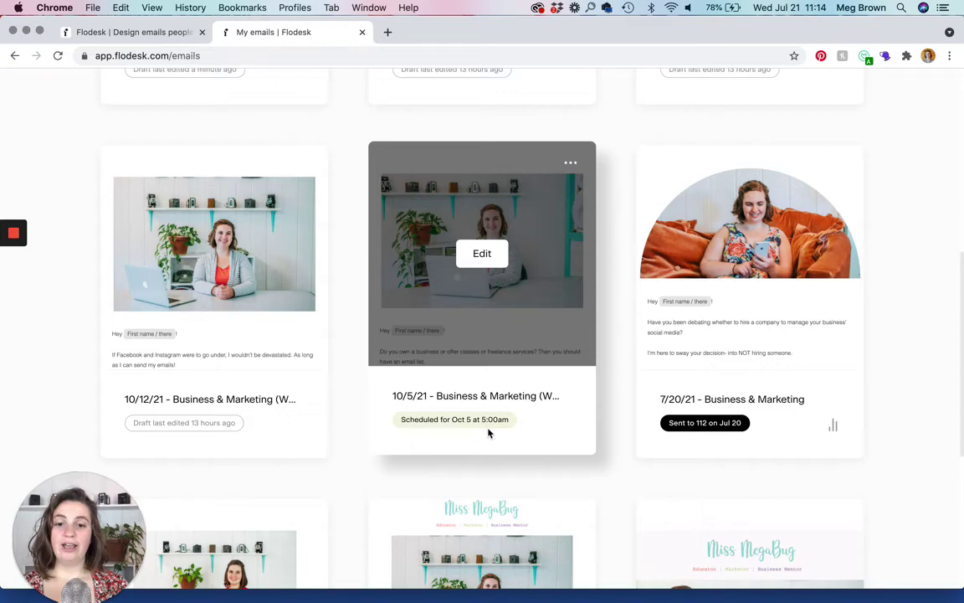
left_click(477, 266)
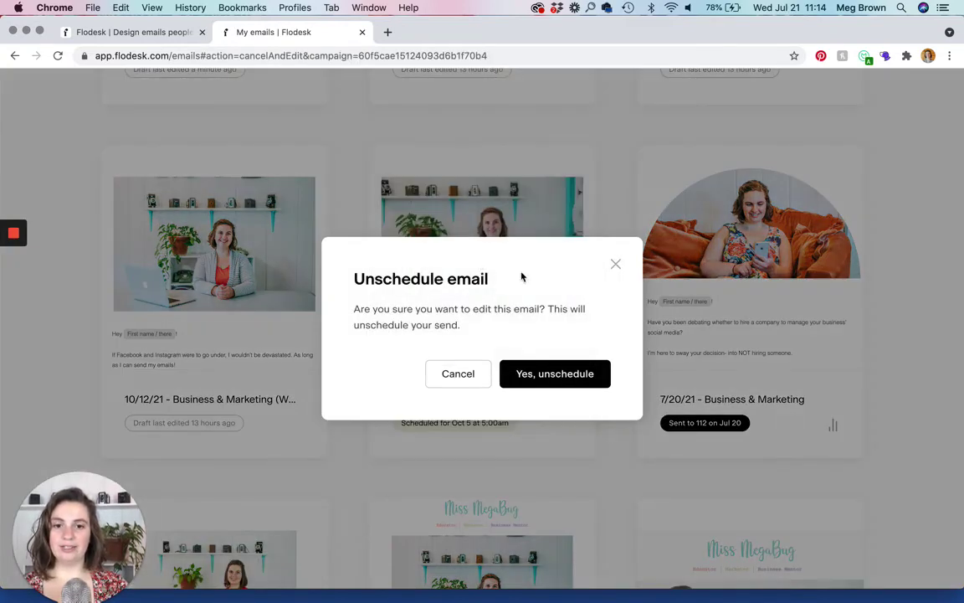
left_click(545, 379)
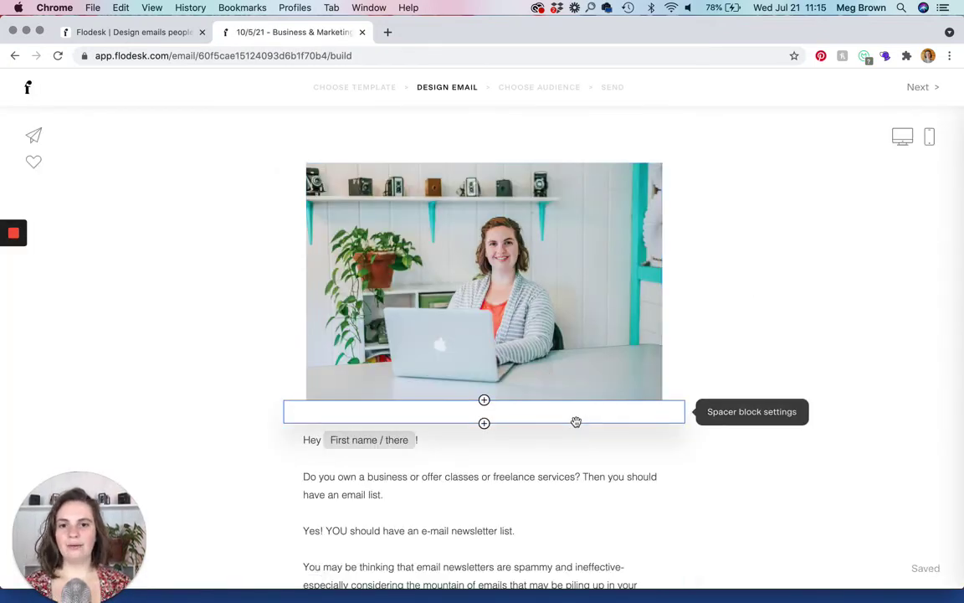
Insert a Last name personalization with the fallback "friend" after the greeting's exclamation mark, and undo the insertion.
scroll(456, 422, "down", 5)
left_click(472, 301)
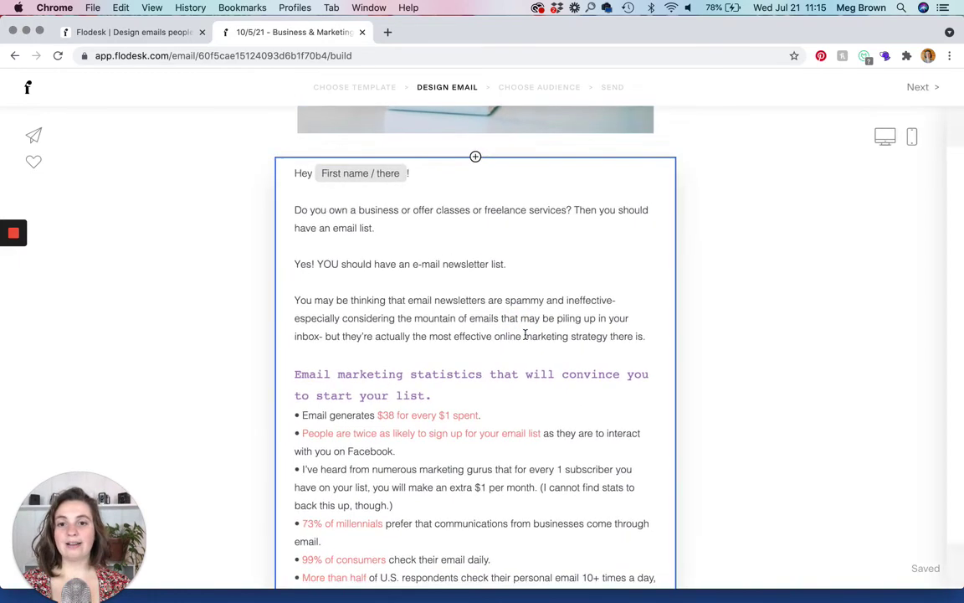
scroll(525, 334, "up", 5)
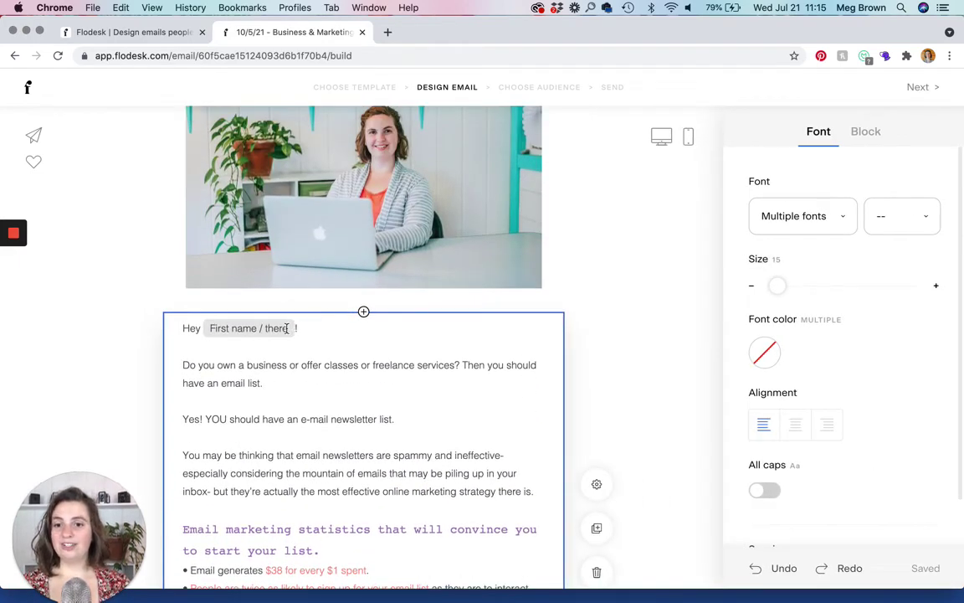
left_click(311, 325)
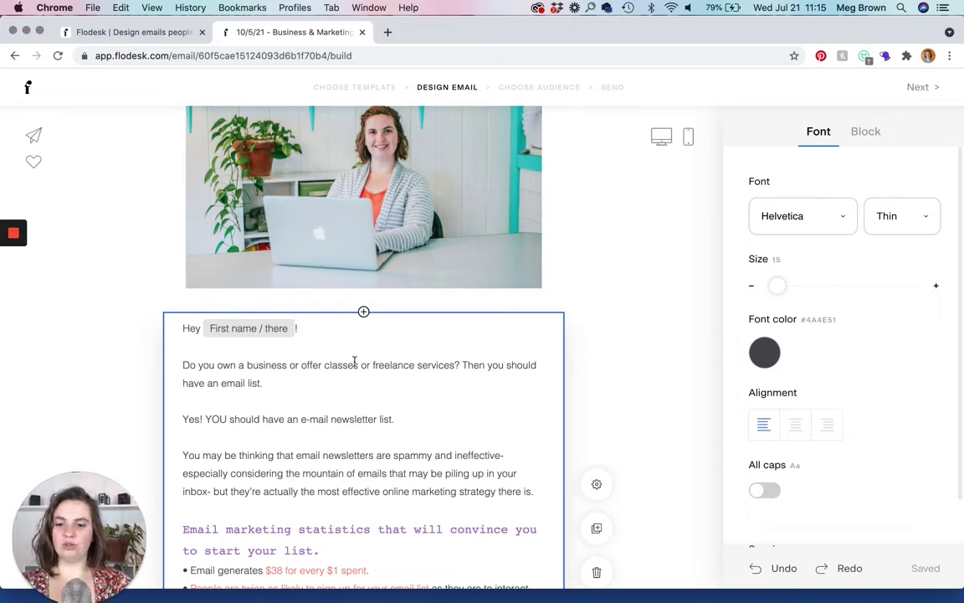
type("@")
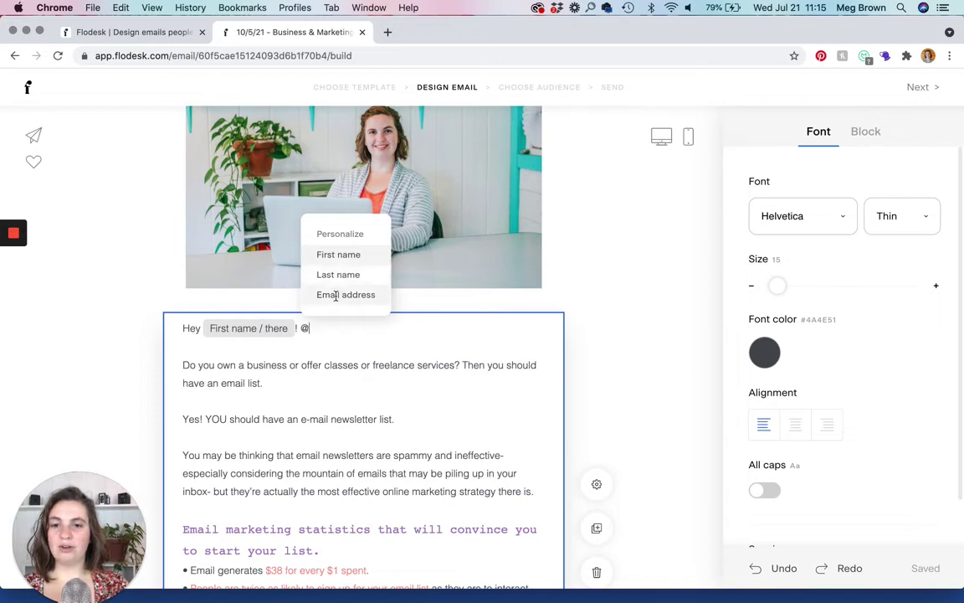
left_click(339, 274)
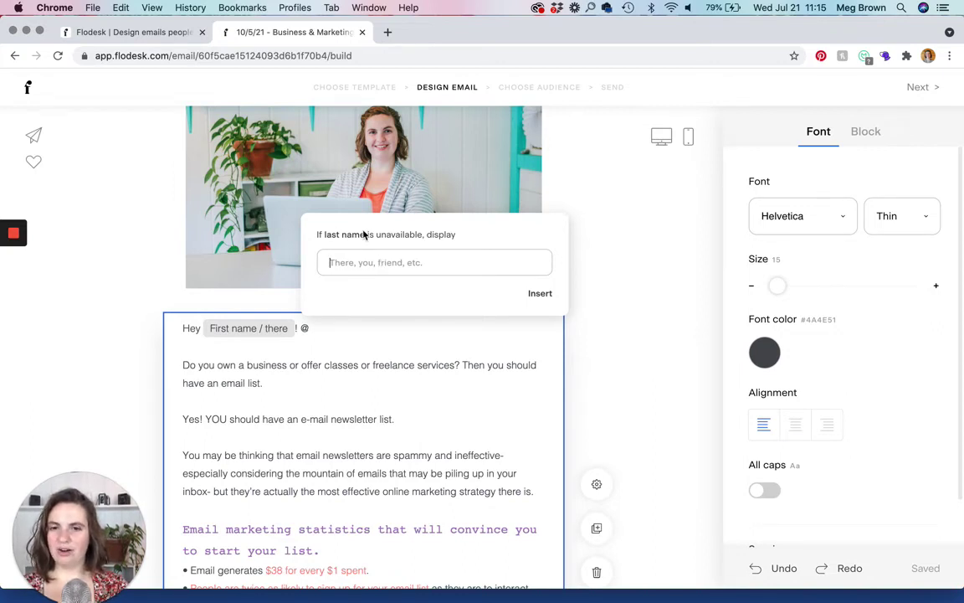
left_click(369, 266)
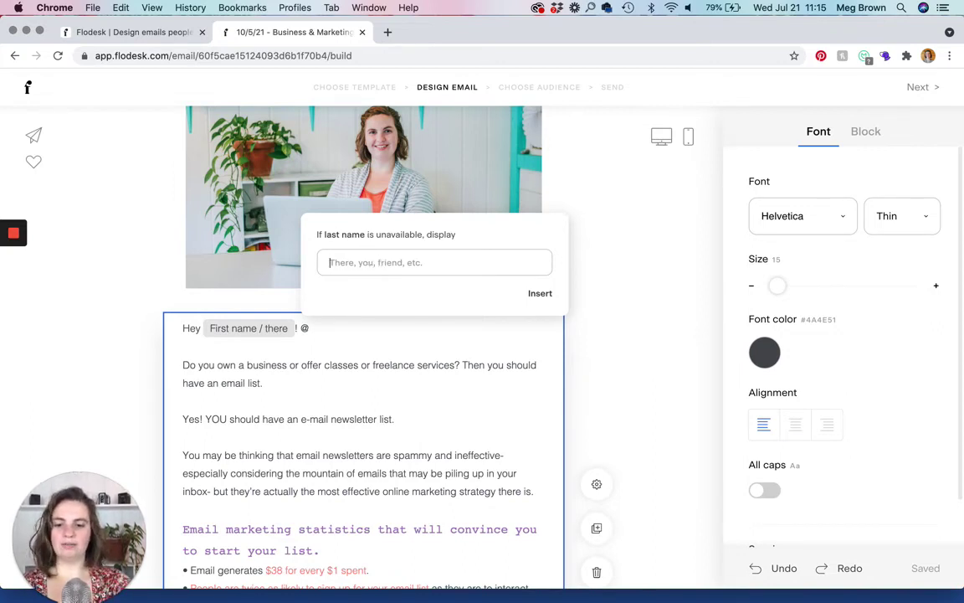
type("friend")
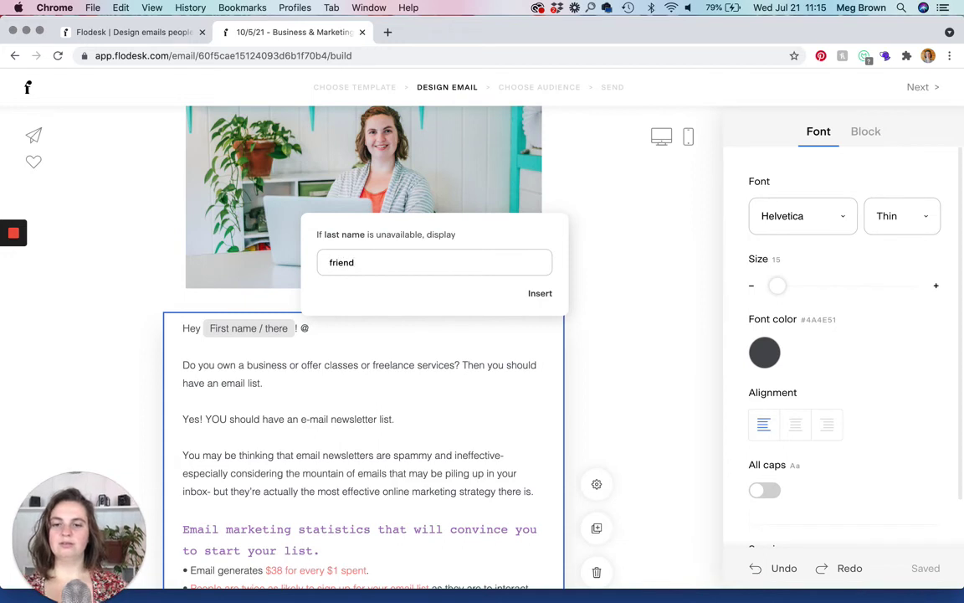
left_click(543, 294)
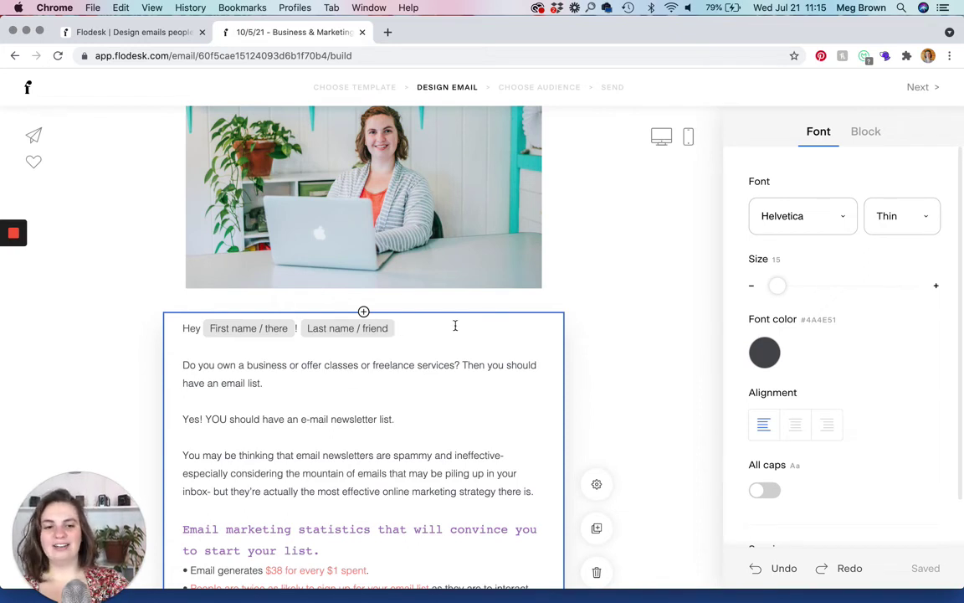
left_click(770, 569)
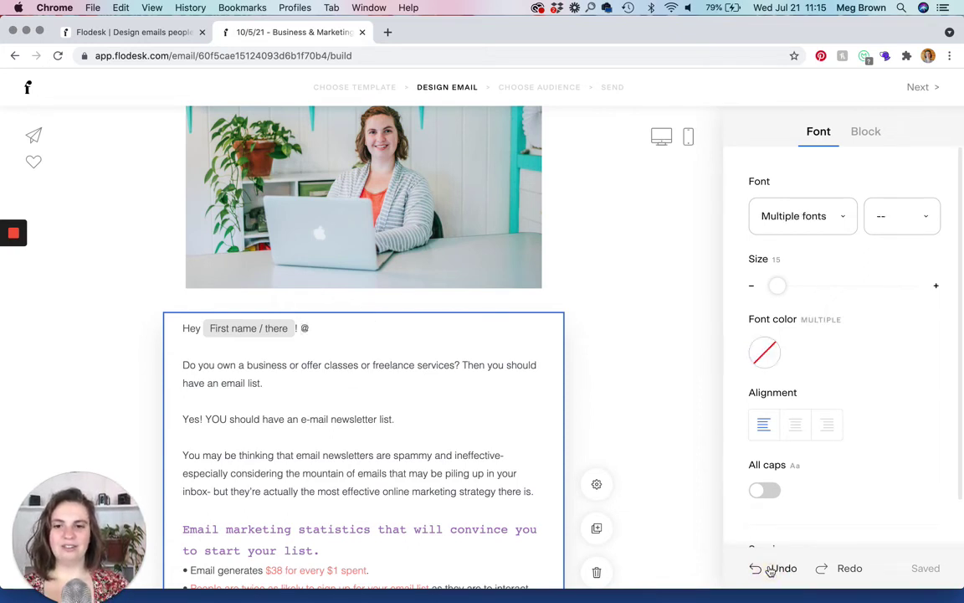
left_click(770, 569)
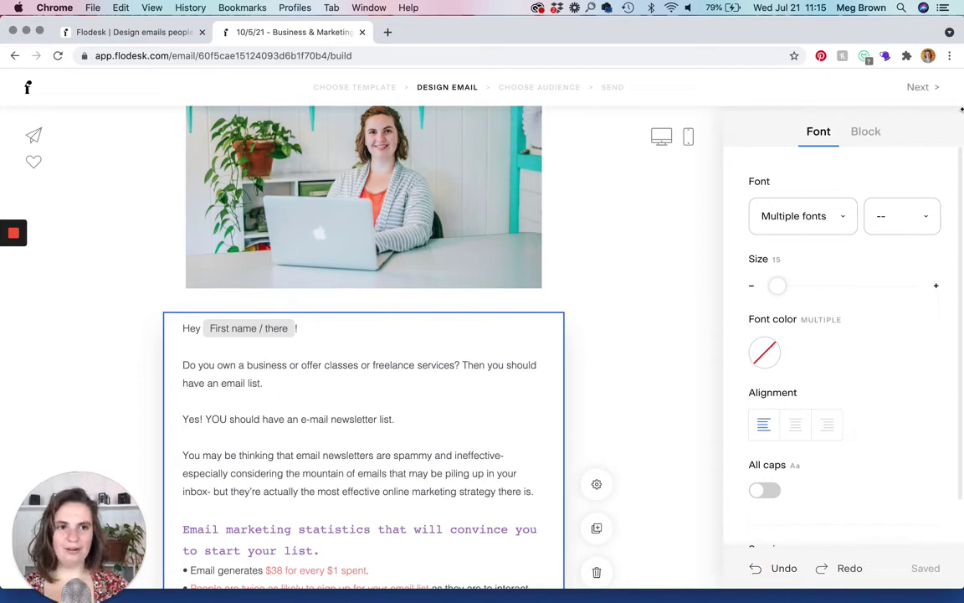
Accept the existing sender, subject, preview text and recipients, reschedule the email for Oct 5 at 5:00 am, and return to the email list.
left_click(922, 90)
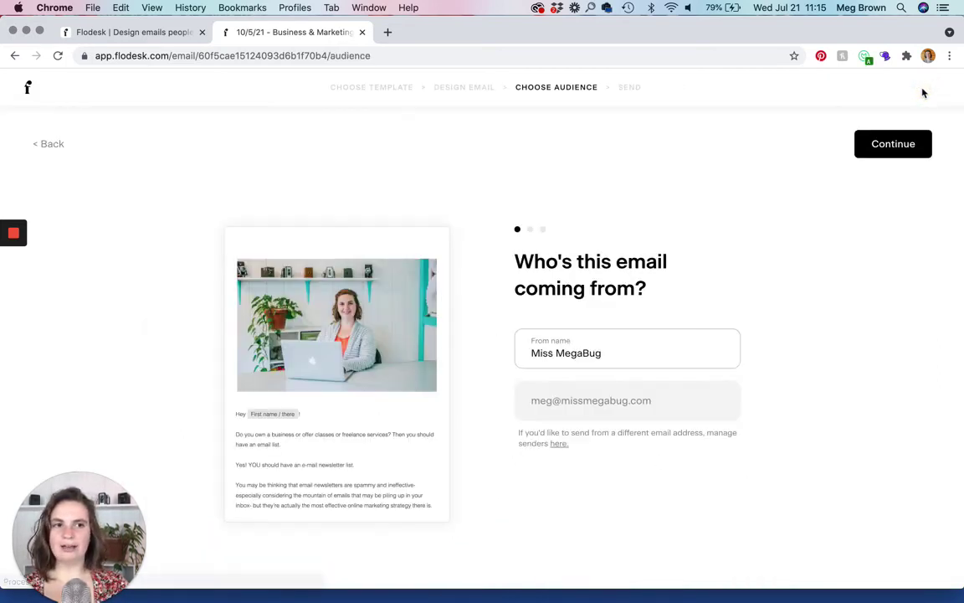
left_click(904, 142)
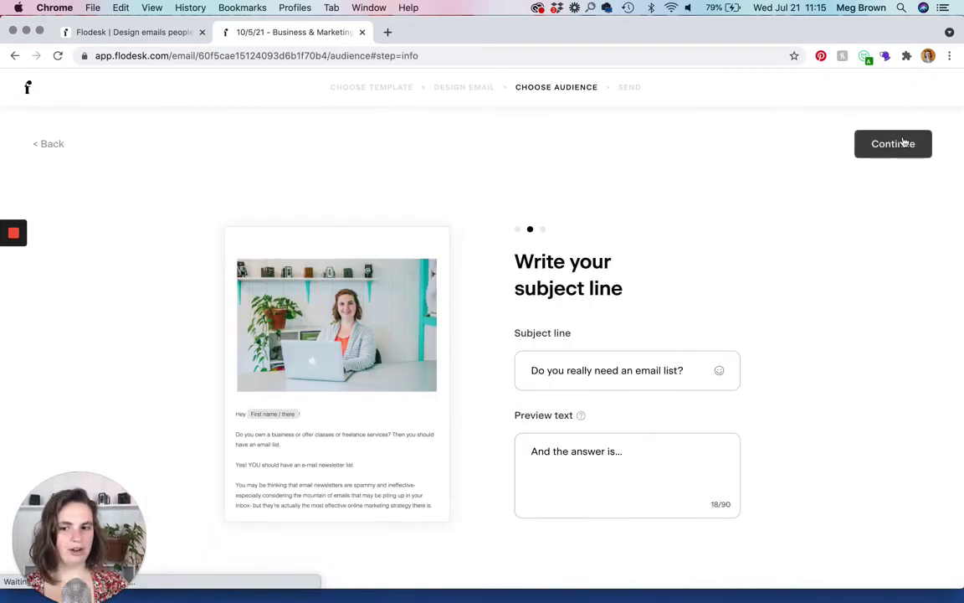
left_click(900, 143)
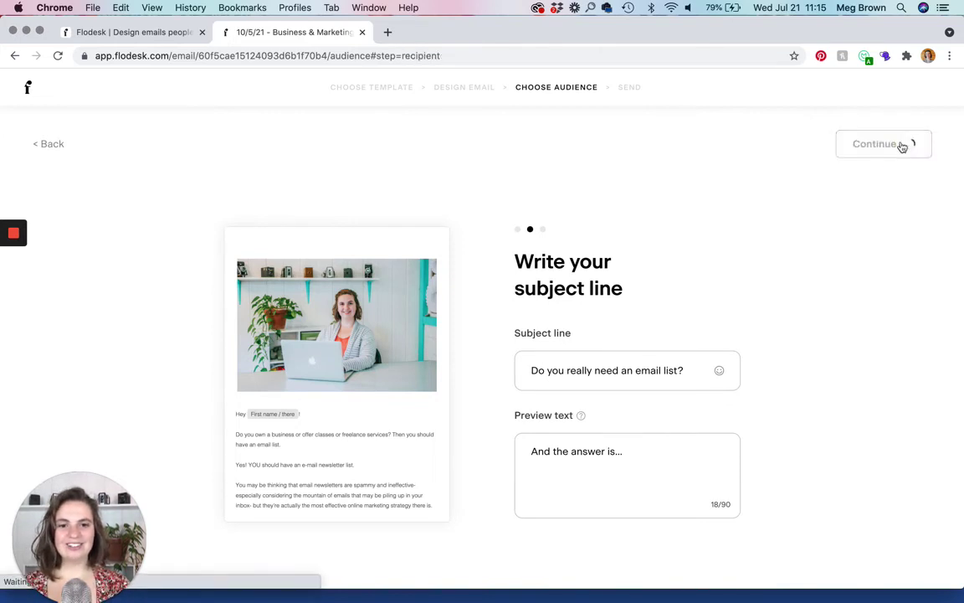
left_click(902, 146)
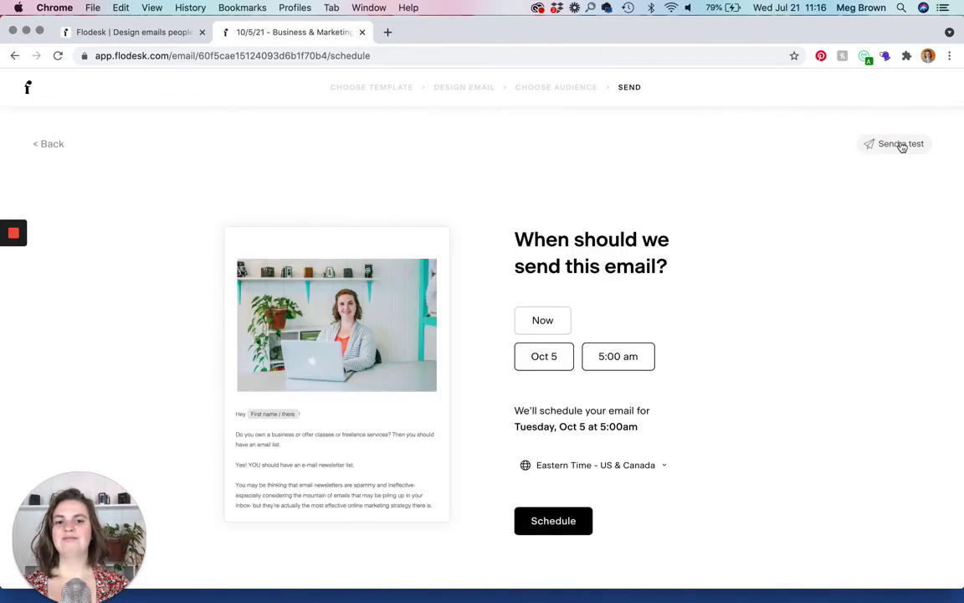
left_click(557, 522)
left_click(472, 378)
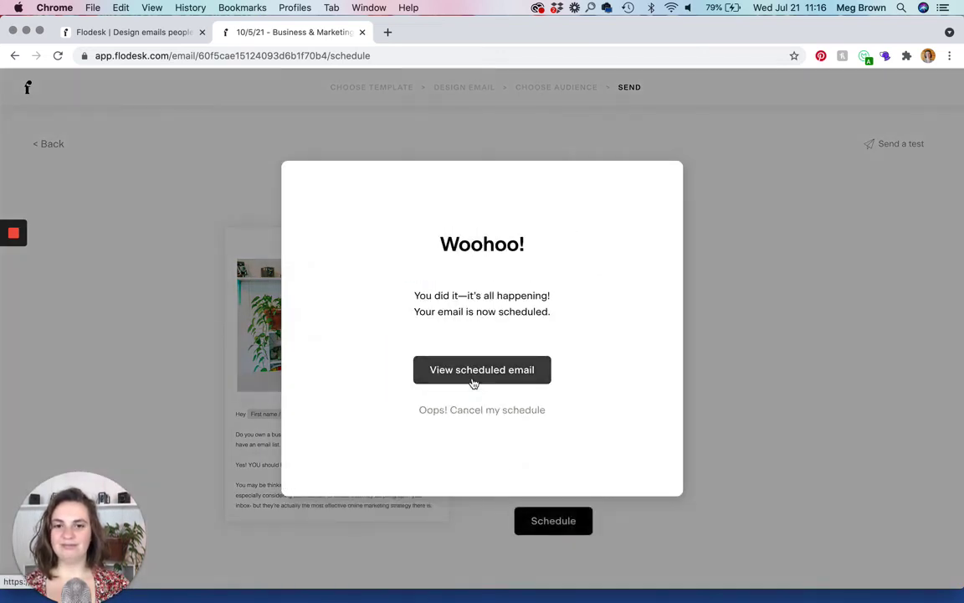
left_click(473, 372)
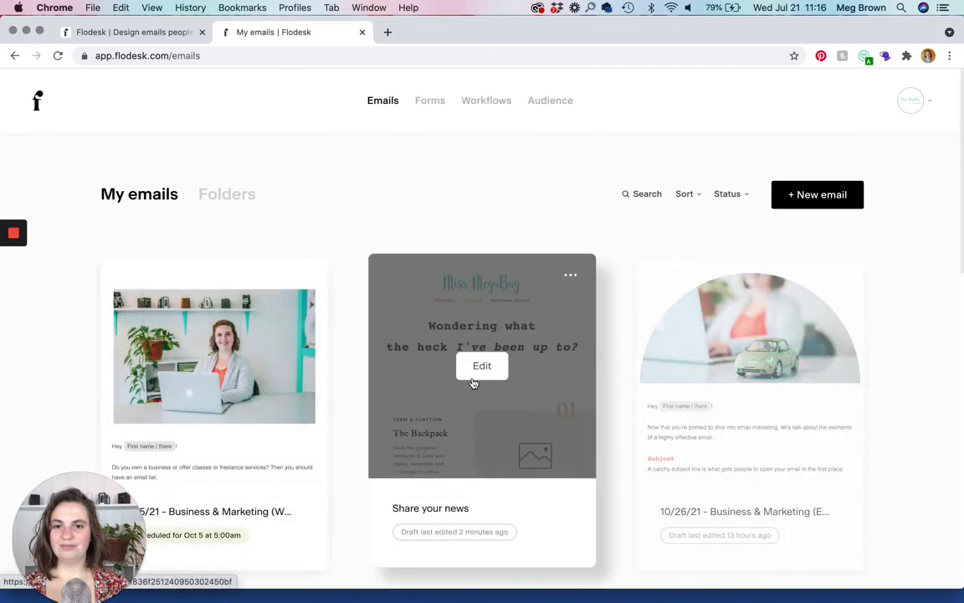
scroll(725, 328, "down", 2)
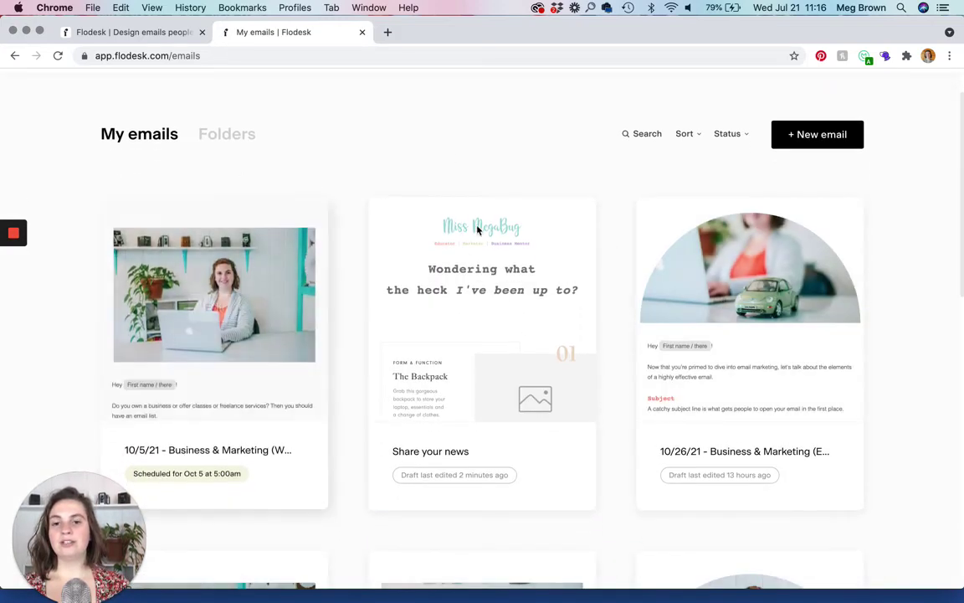
scroll(367, 244, "up", 1)
scroll(367, 244, "up", 1)
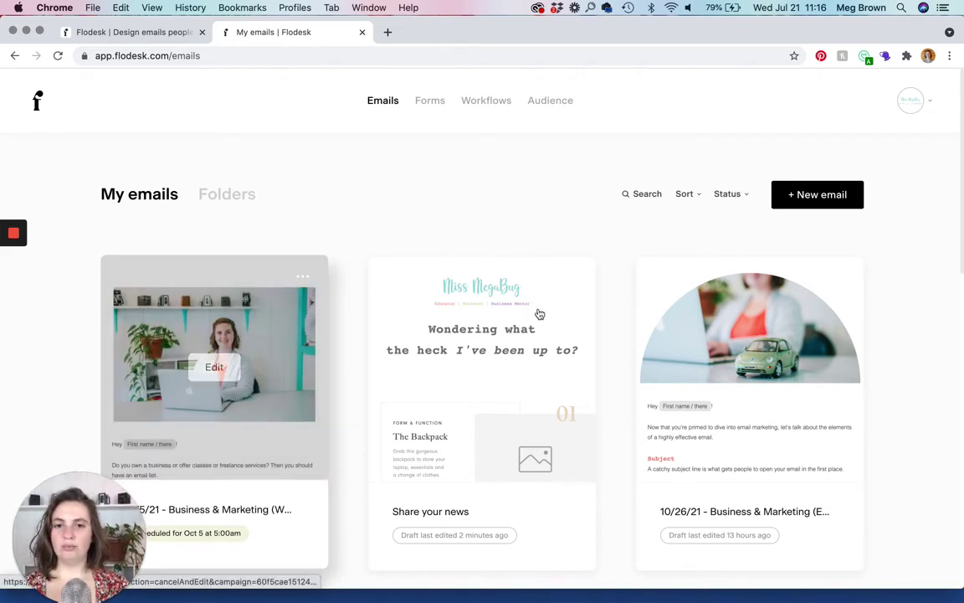
Check the email list's sort options without changing them, and look at the new email templates before returning to the list.
mouse_move(496, 292)
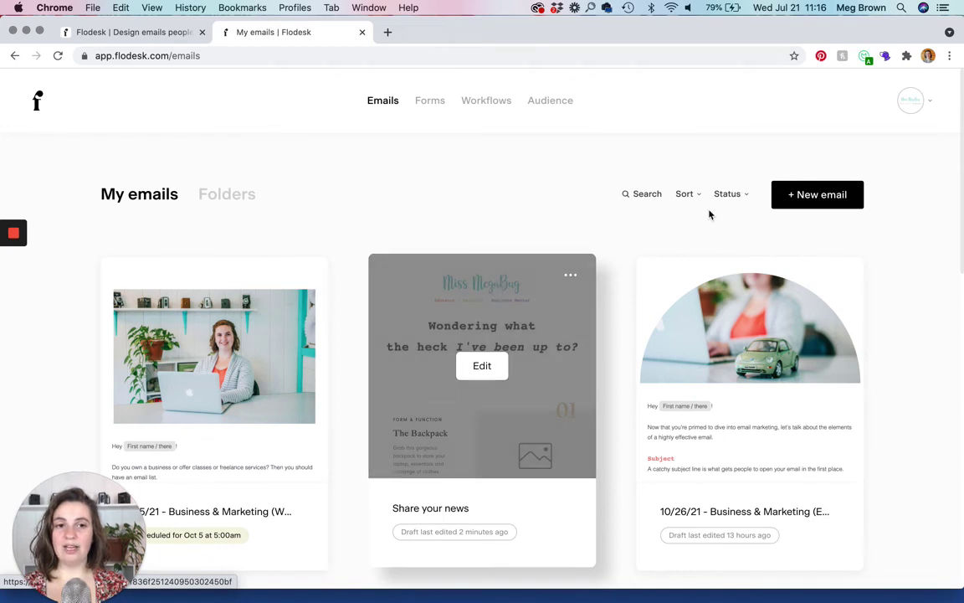
left_click(684, 194)
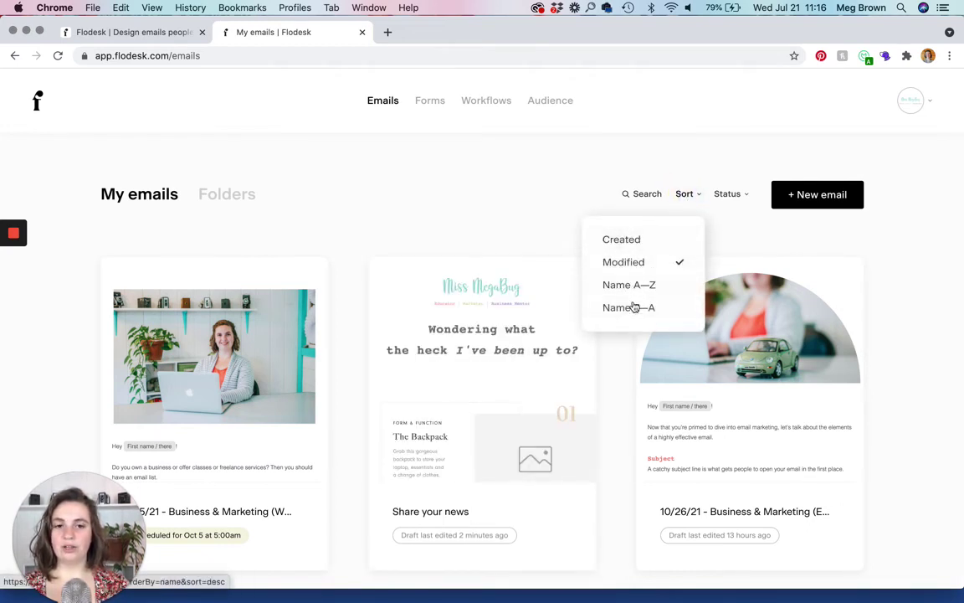
left_click(521, 220)
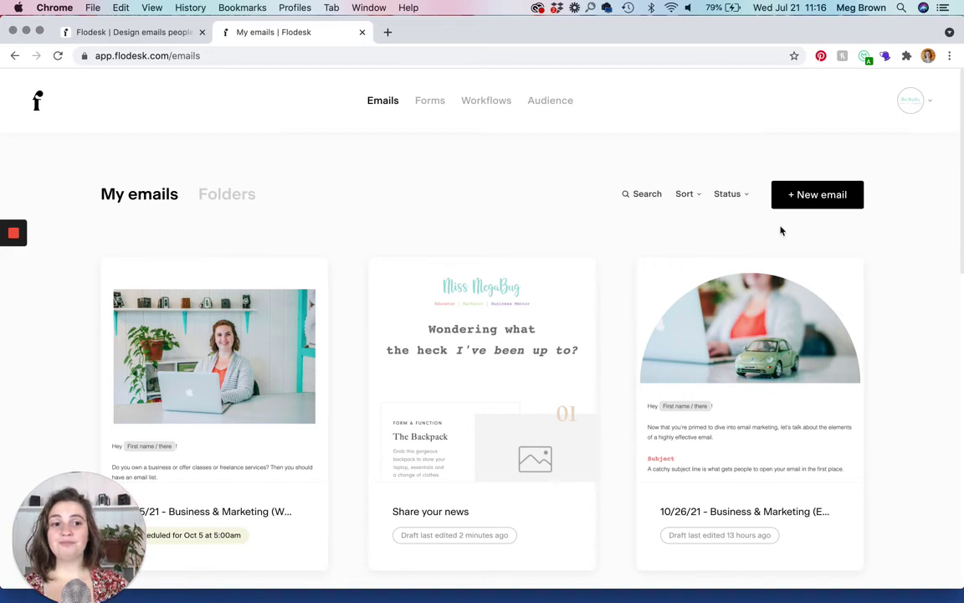
left_click(805, 193)
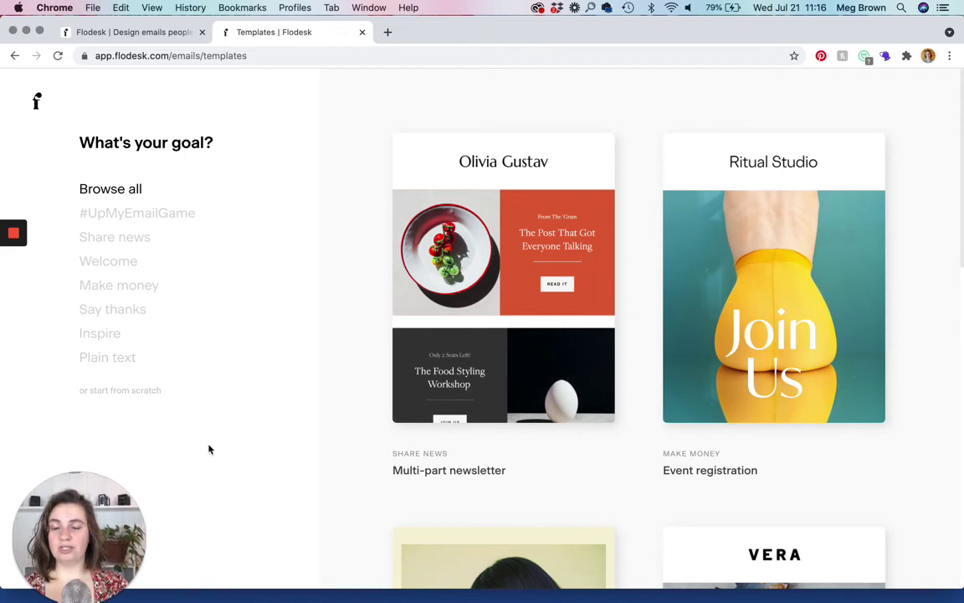
left_click(38, 101)
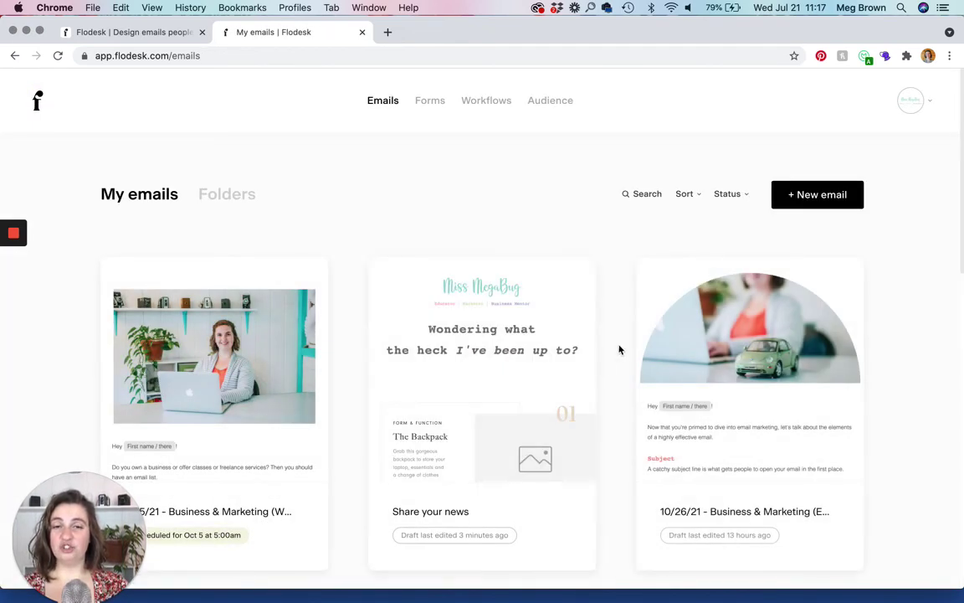
Duplicate the 10/26/21 Business & Marketing draft email and compare the copy with the original in the email list.
mouse_move(761, 364)
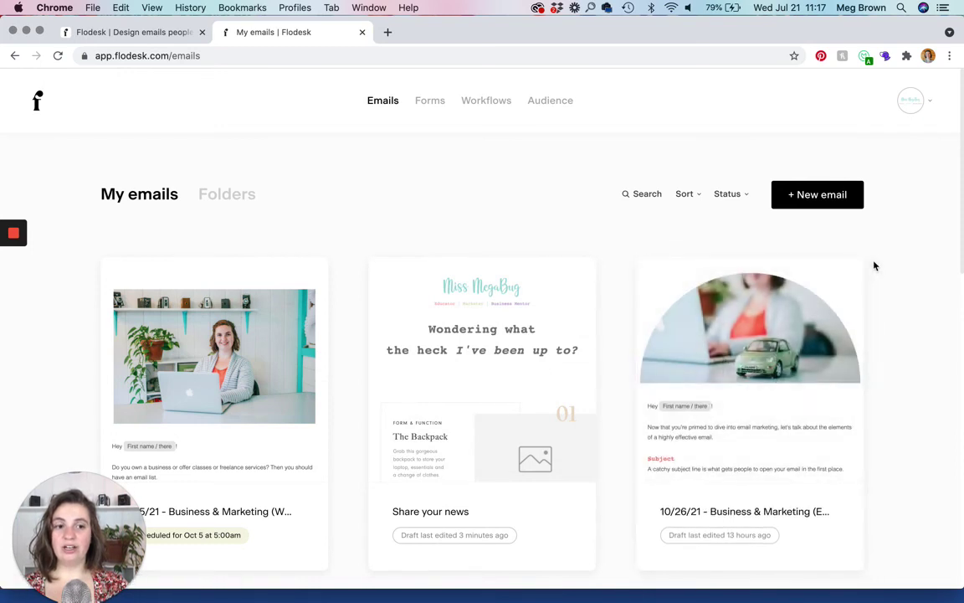
mouse_move(837, 277)
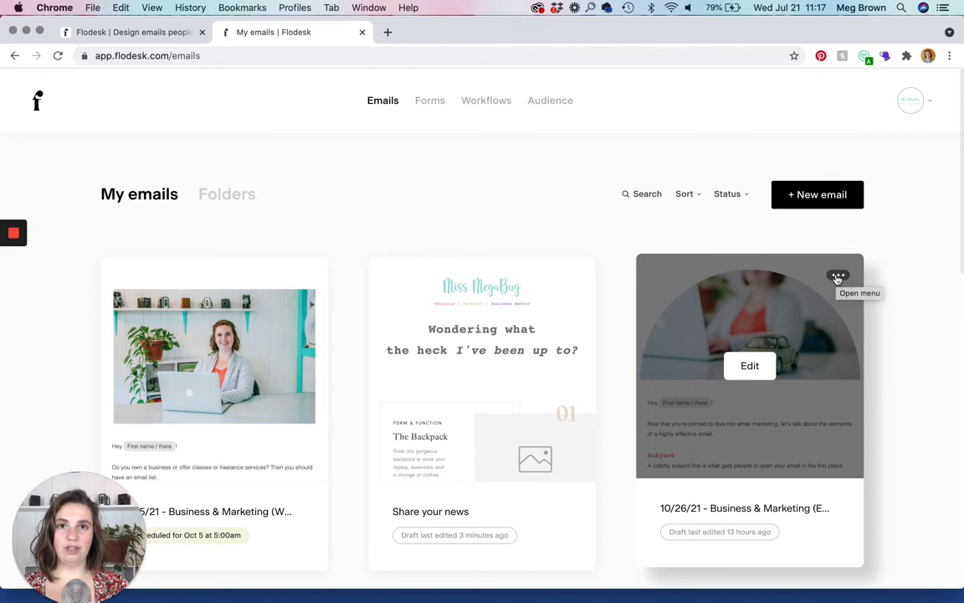
left_click(837, 276)
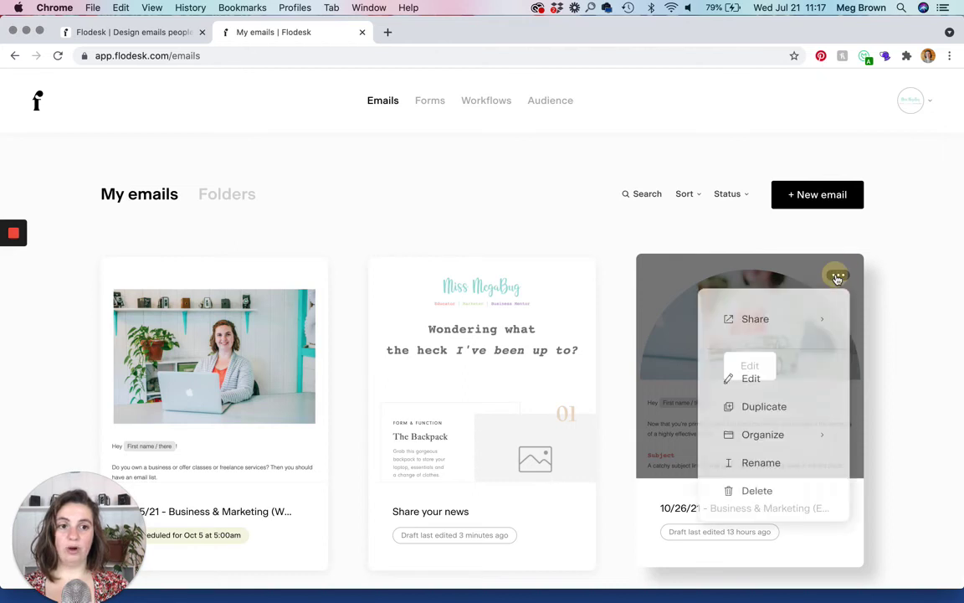
left_click(757, 410)
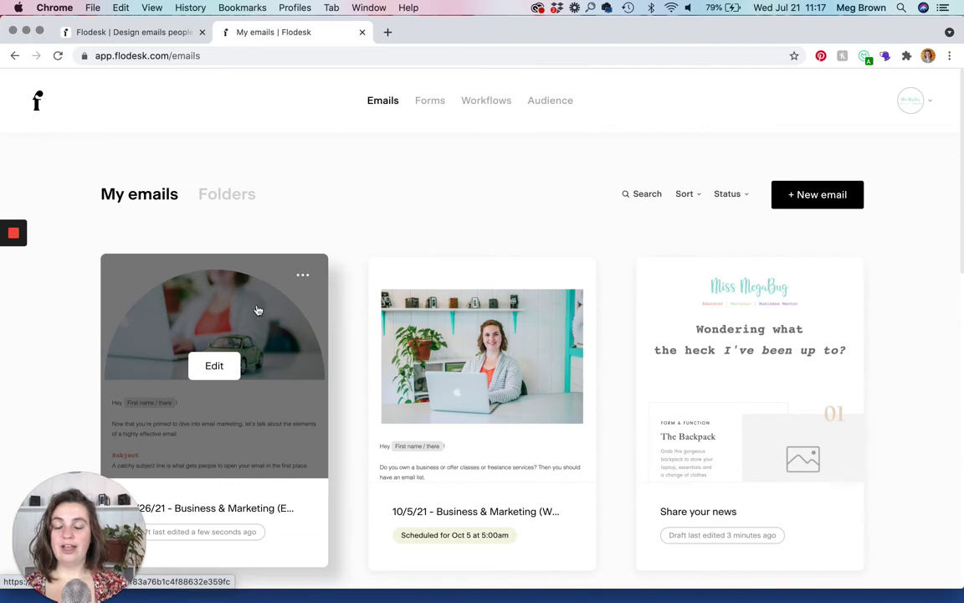
scroll(257, 310, "down", 2)
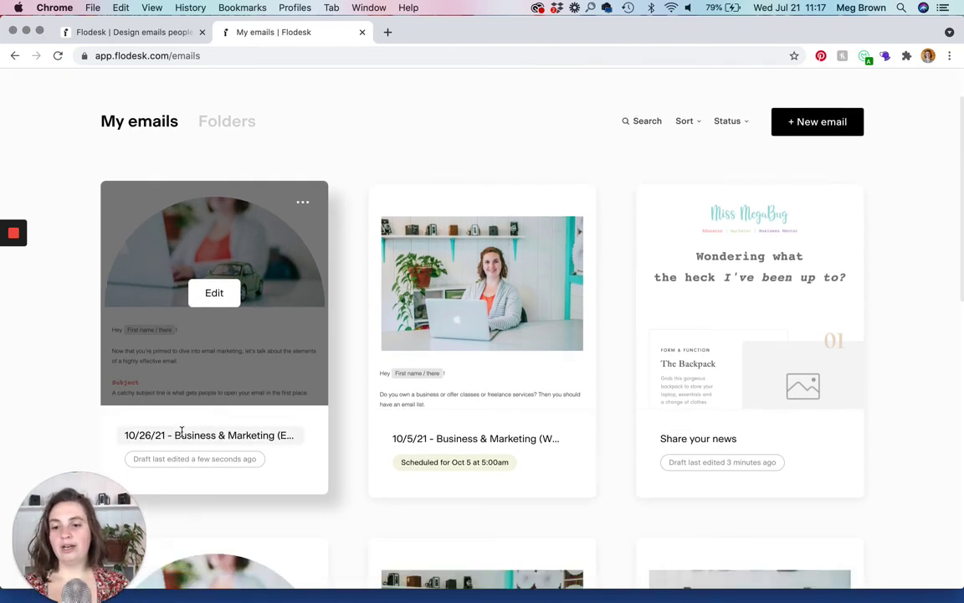
scroll(180, 431, "down", 5)
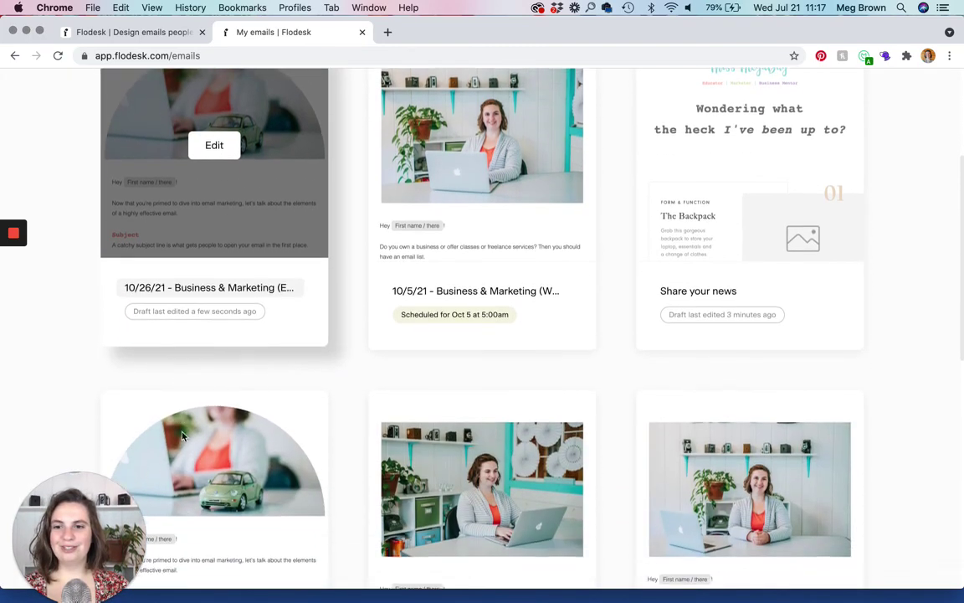
scroll(152, 200, "down", 4)
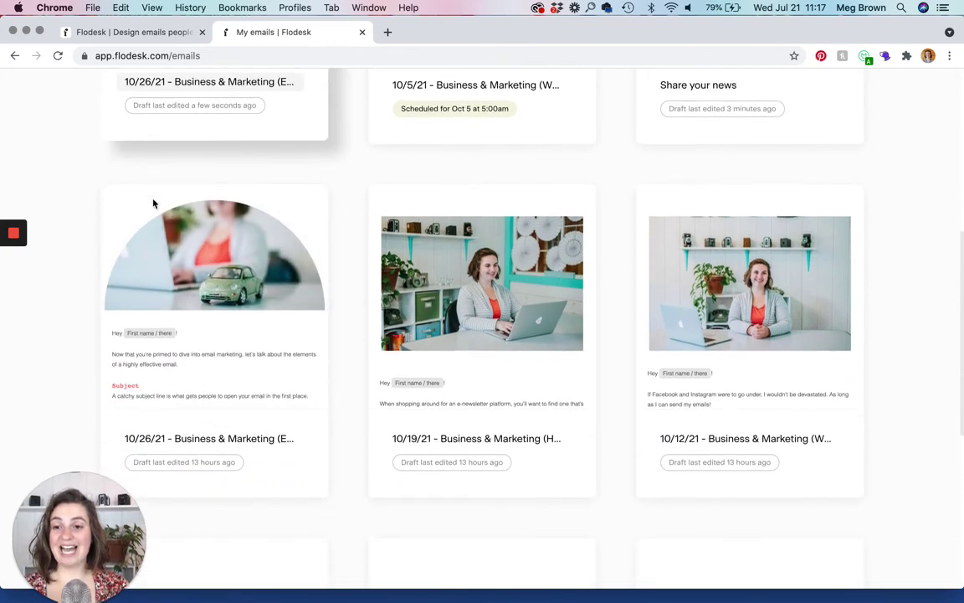
scroll(167, 402, "up", 2)
scroll(168, 402, "up", 6)
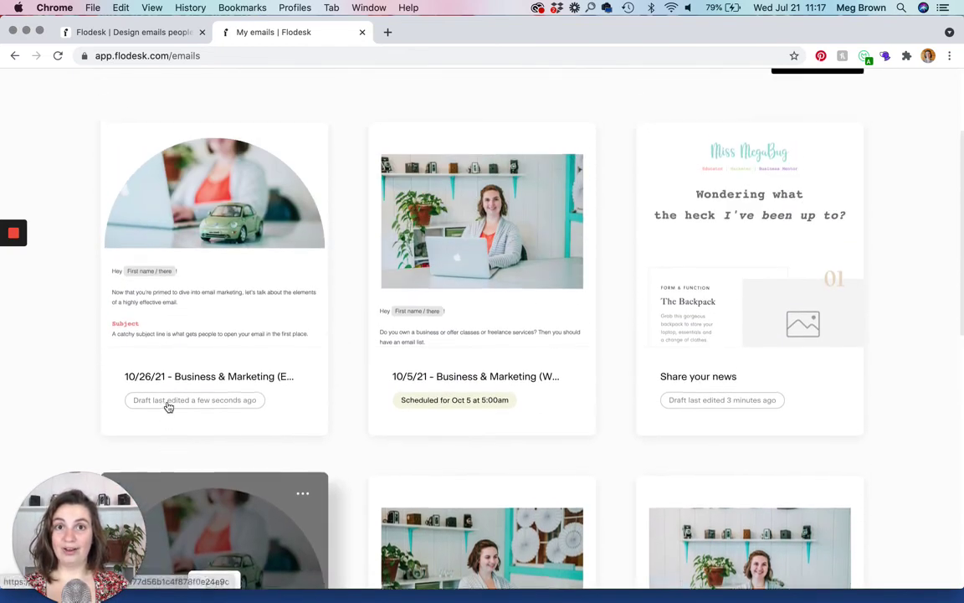
left_click(223, 442)
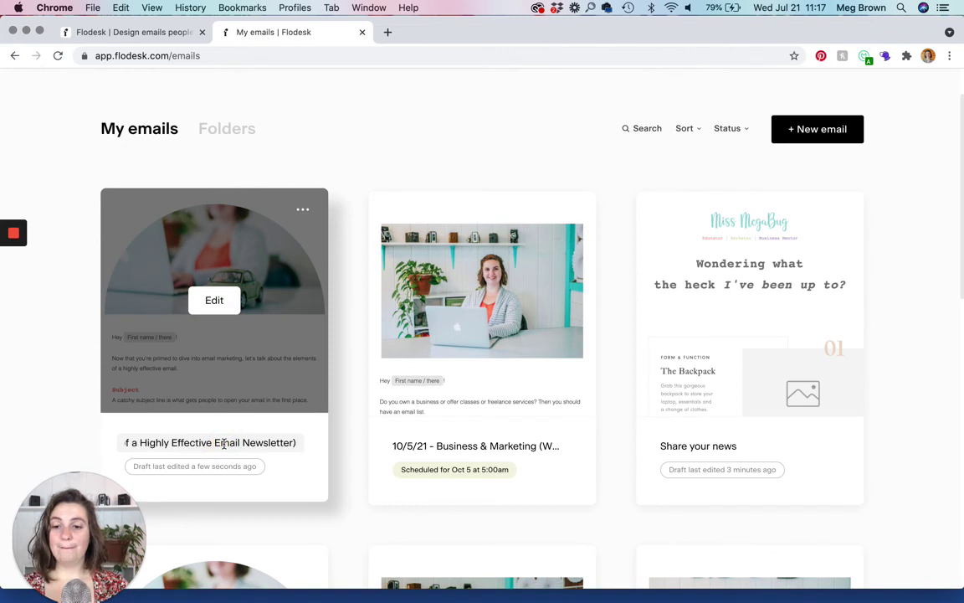
scroll(256, 442, "left", 5)
scroll(256, 442, "left", 2)
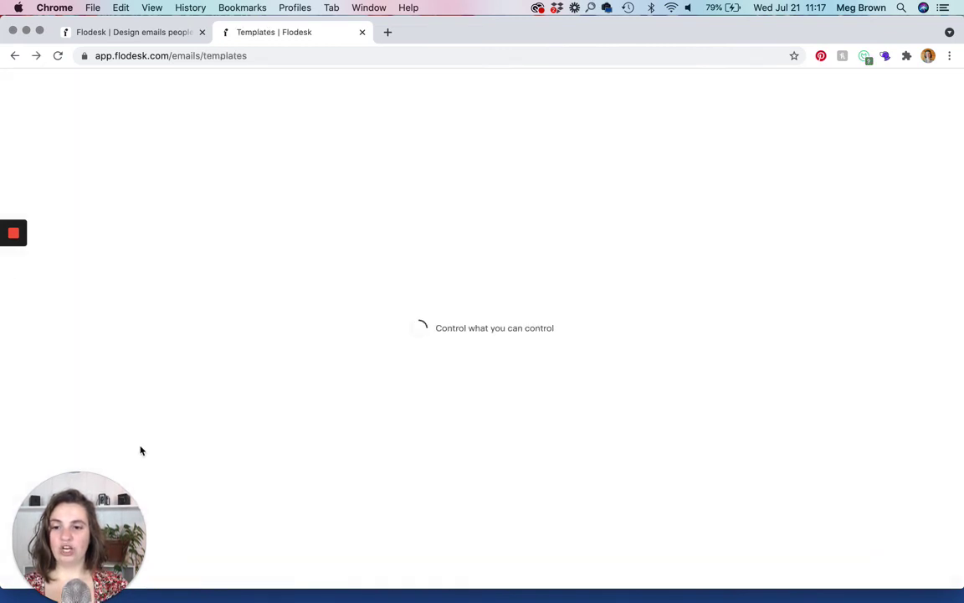
left_click(38, 100)
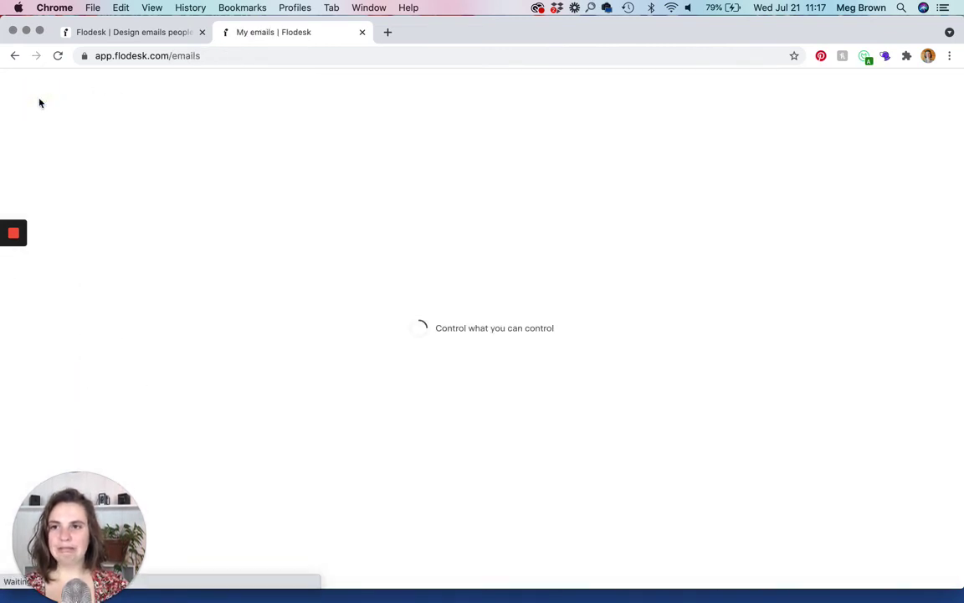
Open the duplicated 10/26/21 email's name for editing and read through the full title.
scroll(297, 416, "down", 3)
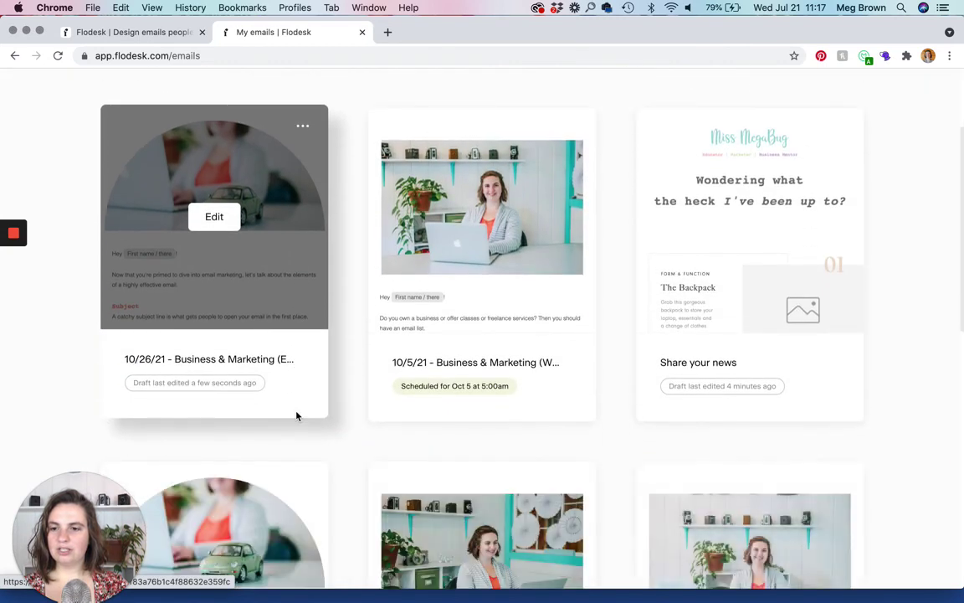
scroll(137, 358, "right", 5)
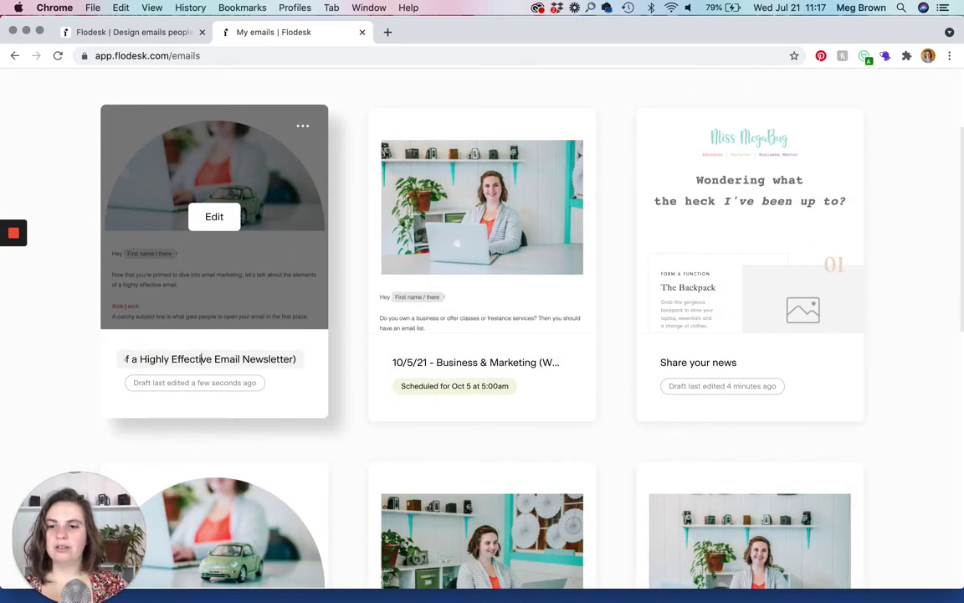
scroll(127, 358, "left", 3)
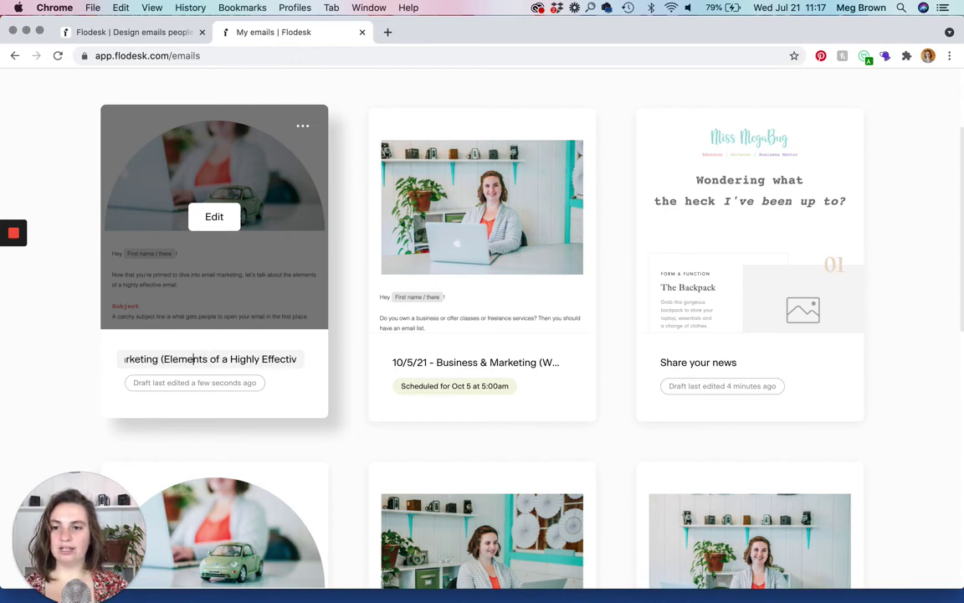
scroll(191, 358, "left", 3)
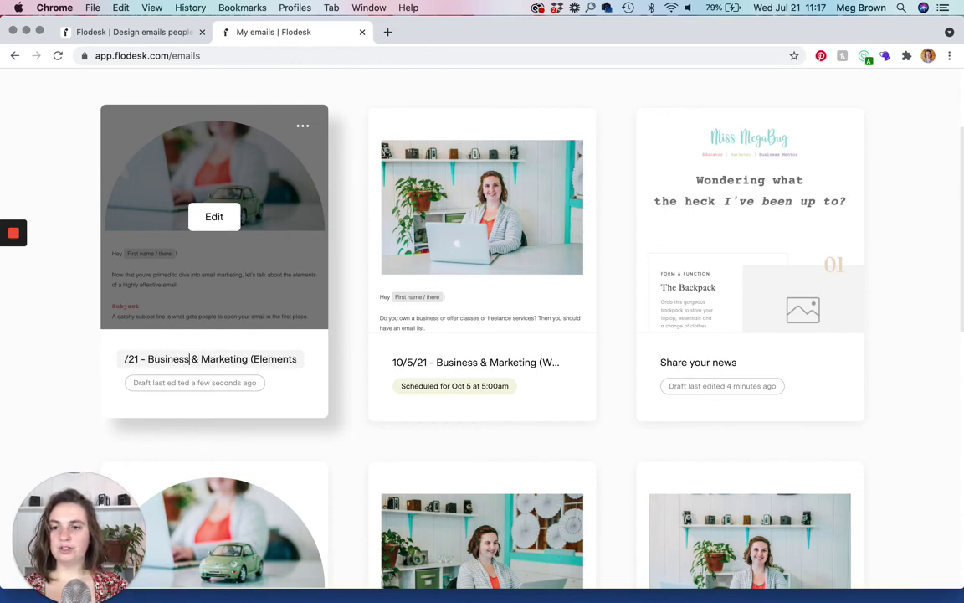
scroll(134, 358, "left", 2)
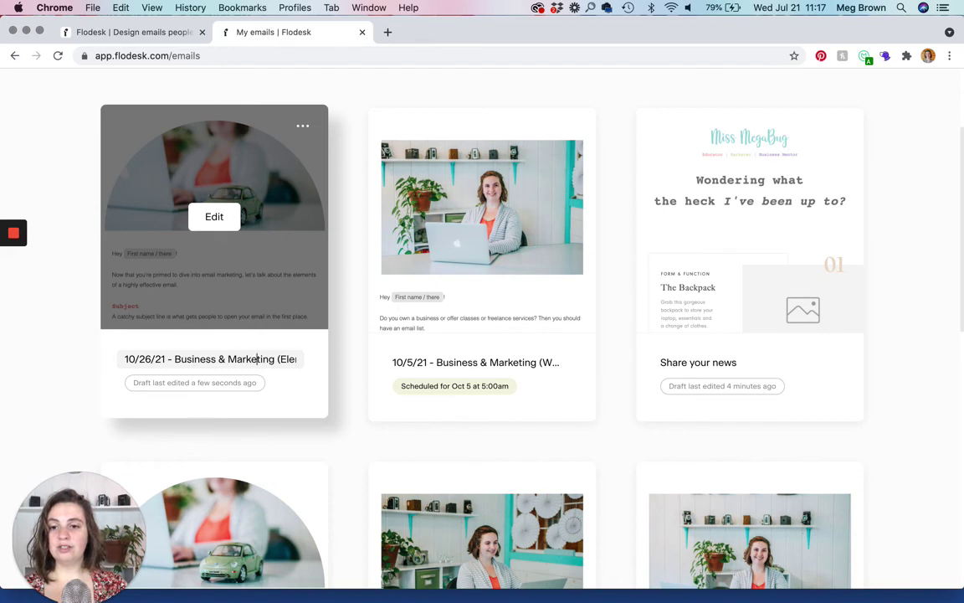
scroll(251, 358, "right", 3)
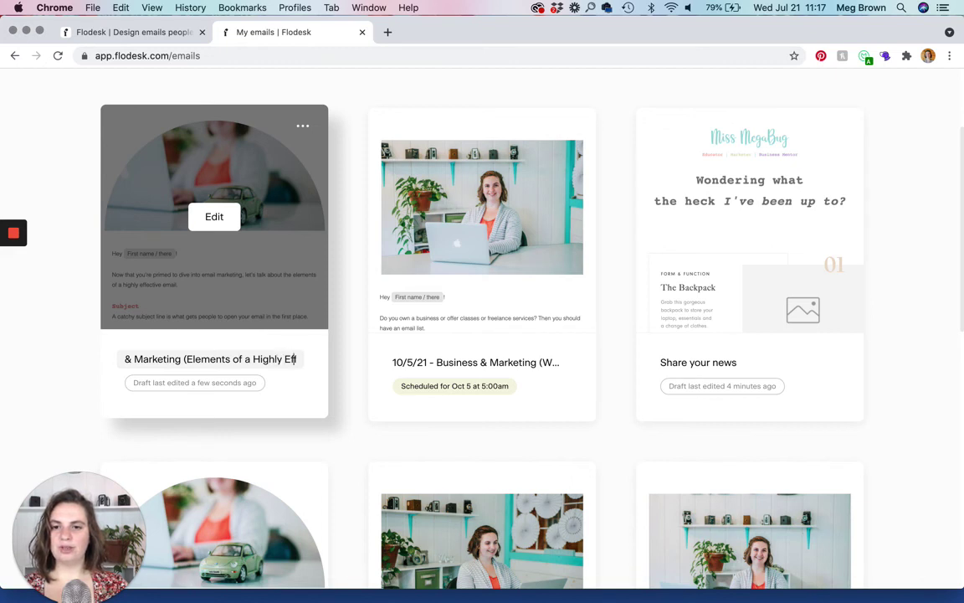
scroll(211, 358, "right", 3)
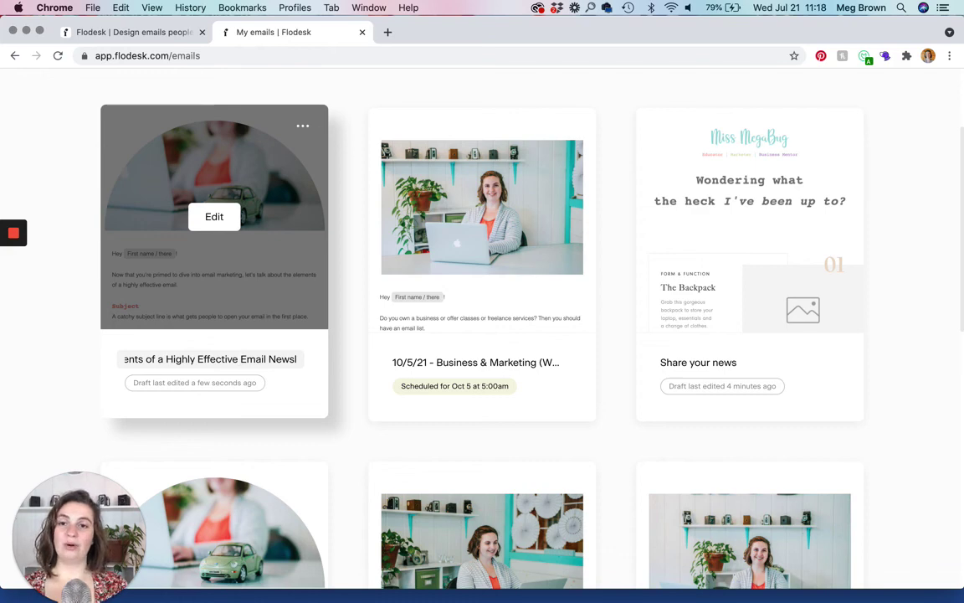
Look at the organizing options for the duplicated 10/26/21 Business & Marketing email, and delete that copy.
left_click(303, 126)
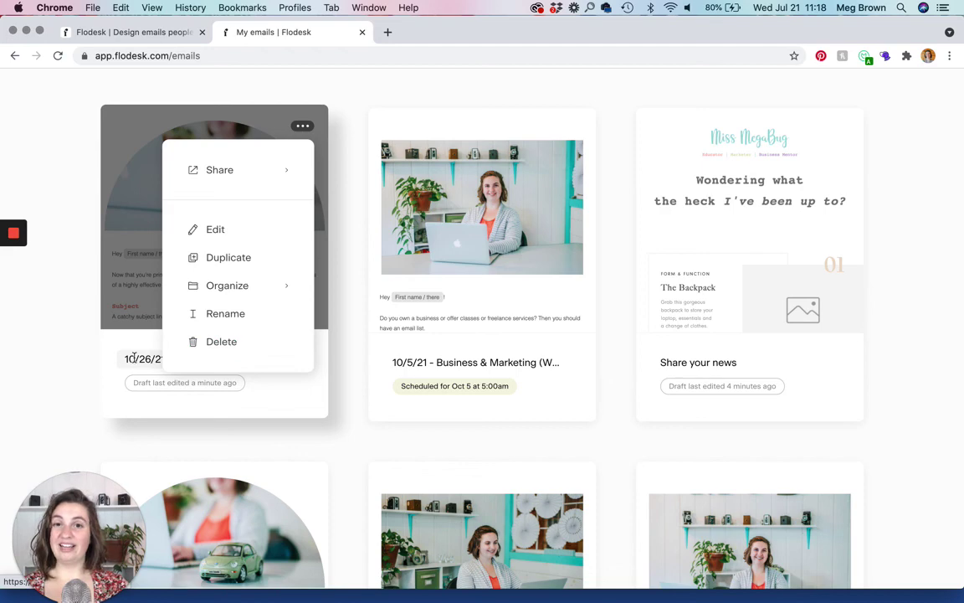
mouse_move(256, 295)
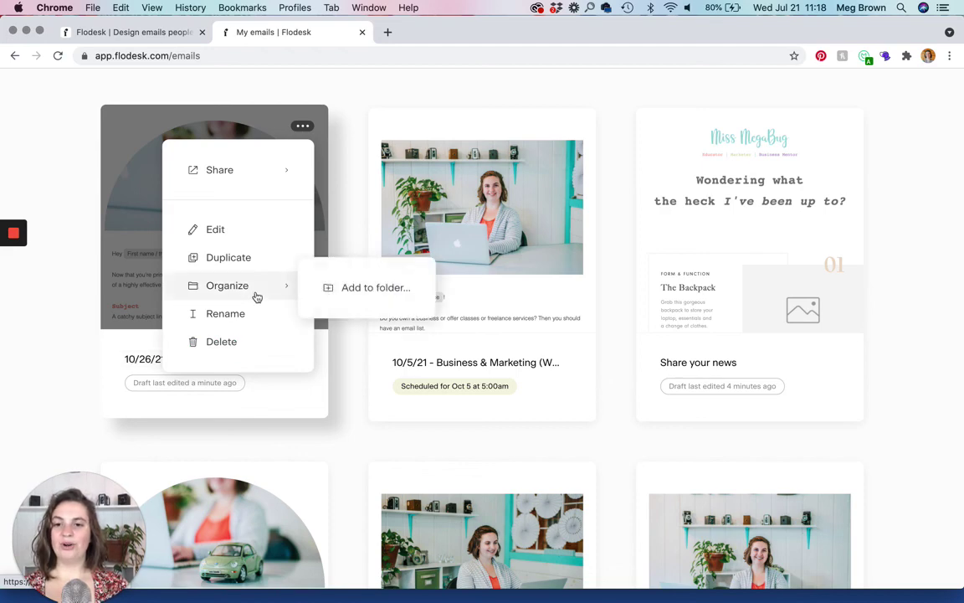
left_click(223, 343)
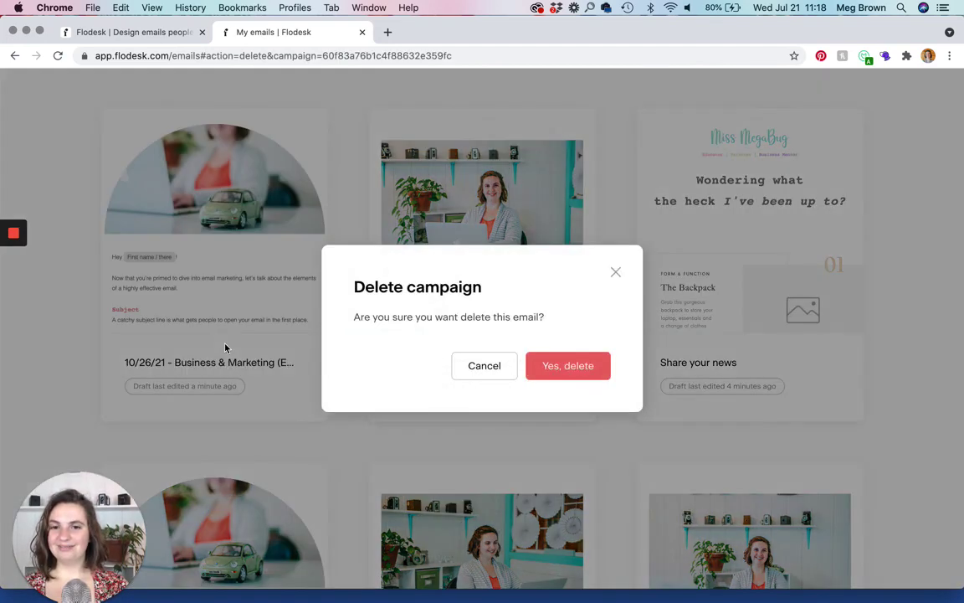
left_click(588, 370)
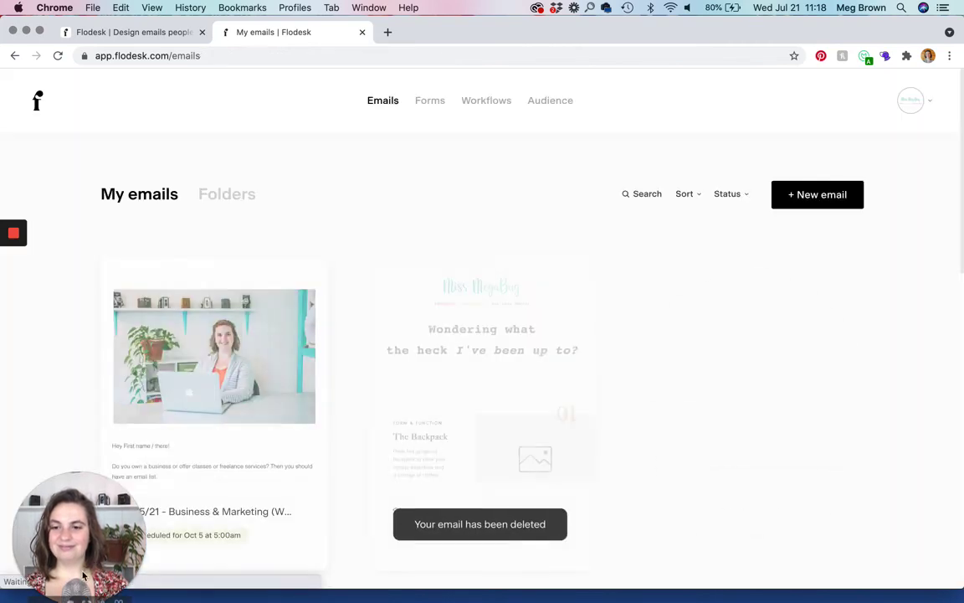
left_click(87, 599)
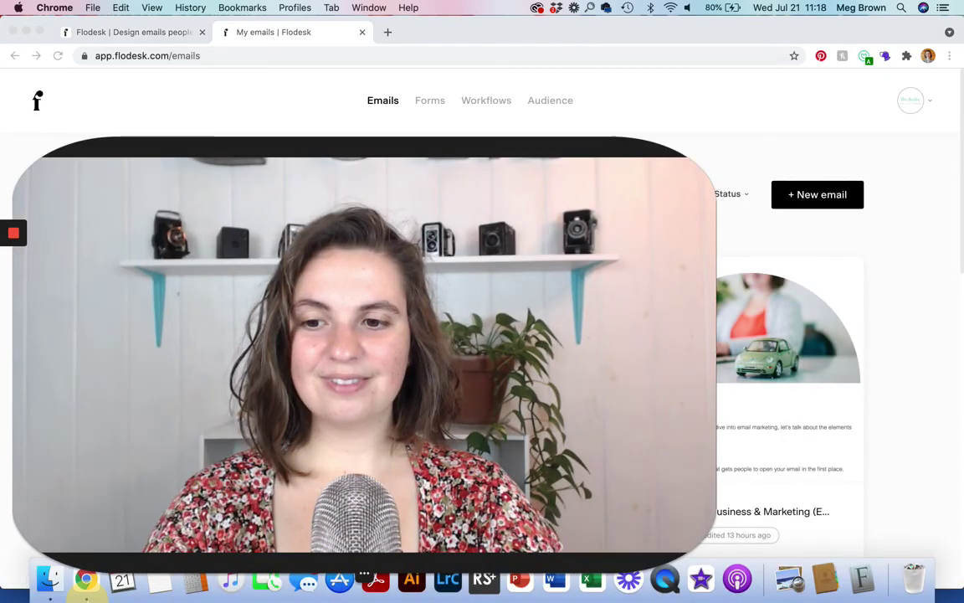